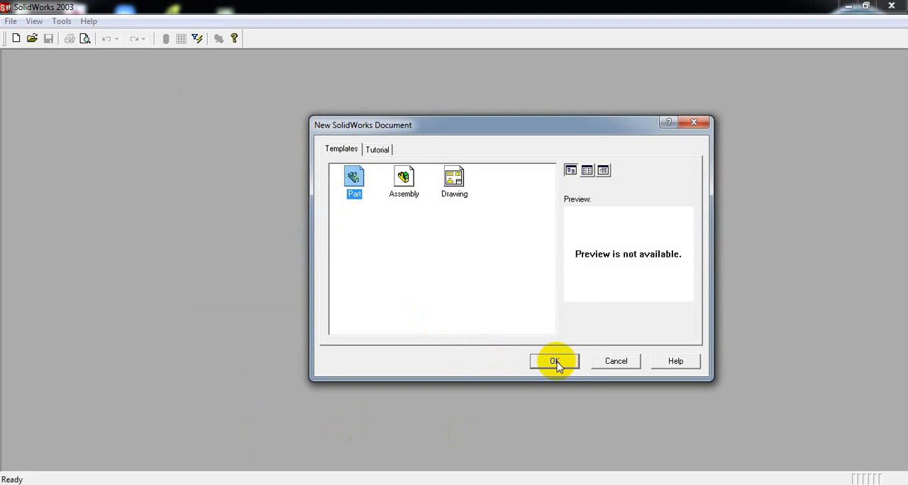
# - Create a new part document and look over the EXERCISE-1.PNG reference drawing
pyautogui.click(555, 363)
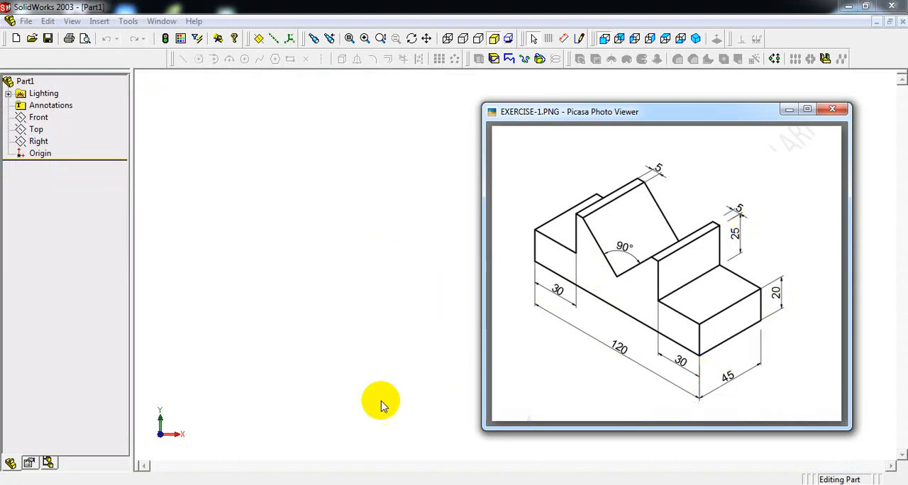
pyautogui.click(636, 112)
pyautogui.moveTo(636, 112); pyautogui.dragTo(667, 98)
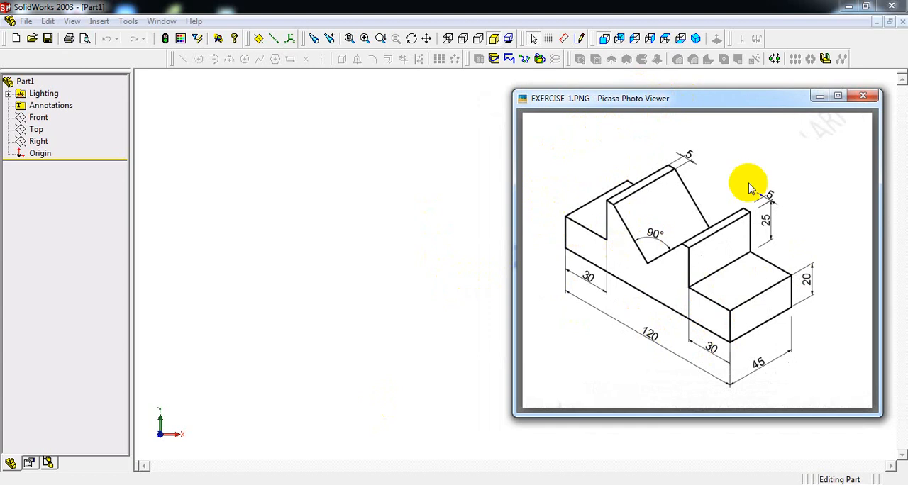
pyautogui.click(405, 238)
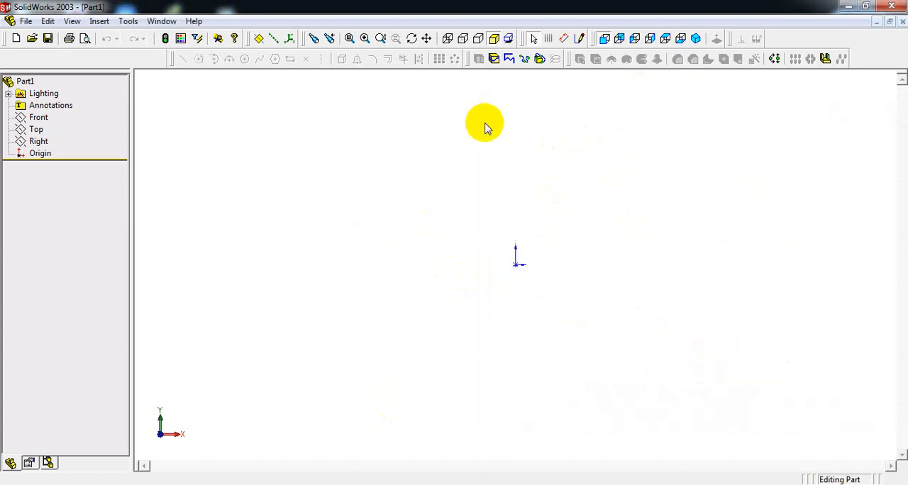
# - Sketch a rectangle about 52 mm high on the Front plane, with its bottom edge running through the origin
pyautogui.click(580, 38)
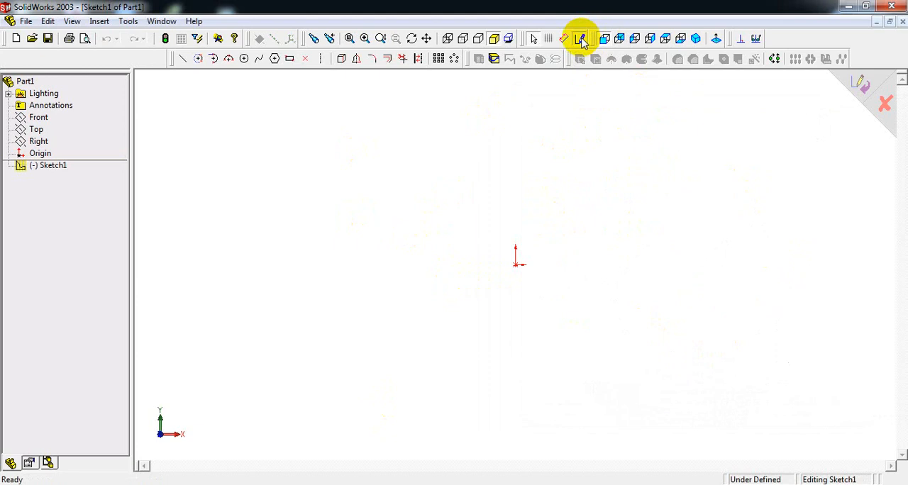
pyautogui.click(290, 59)
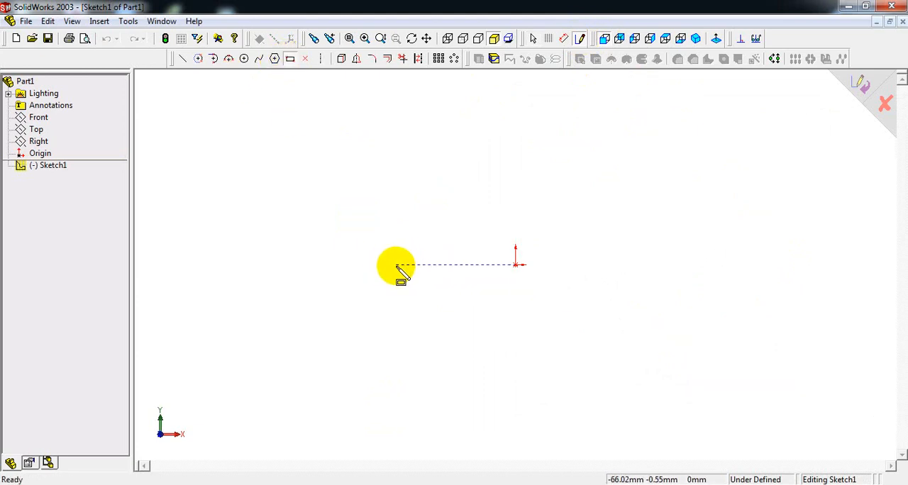
pyautogui.moveTo(397, 265); pyautogui.dragTo(653, 171)
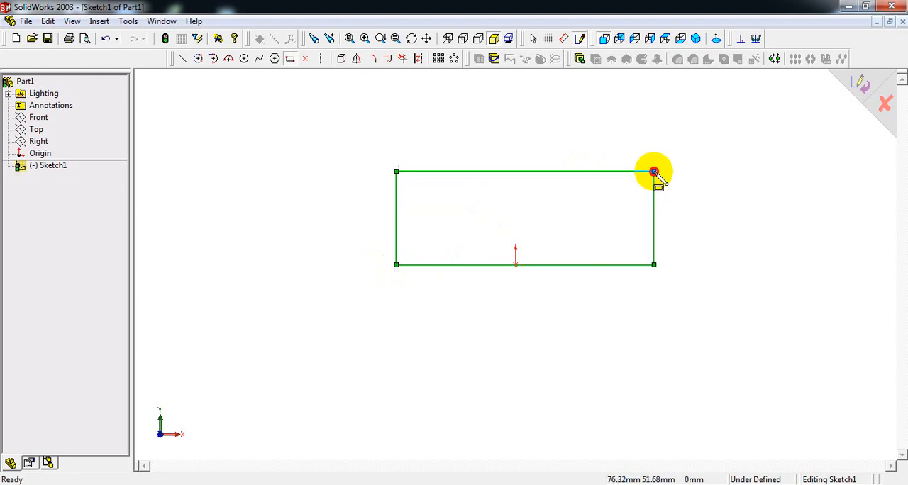
# - Dimension the rectangle's bottom edge as 120 mm, taking the length from the reference drawing
pyautogui.click(568, 41)
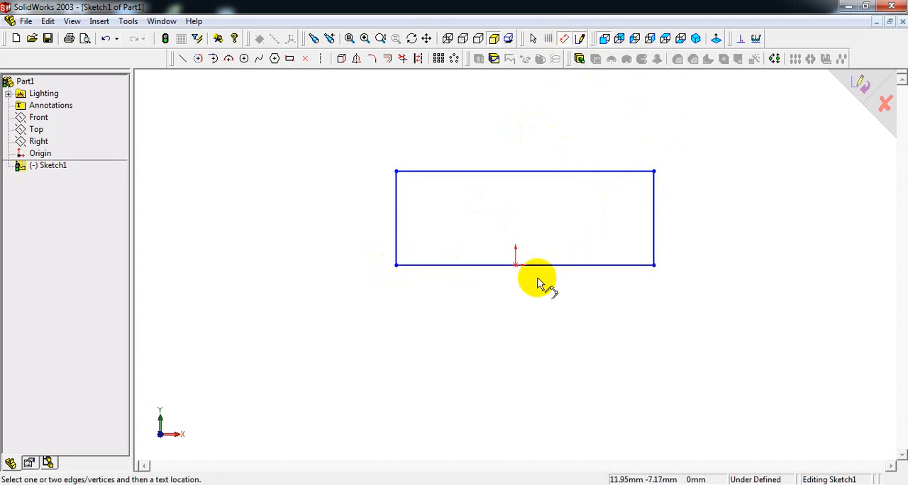
pyautogui.click(454, 484)
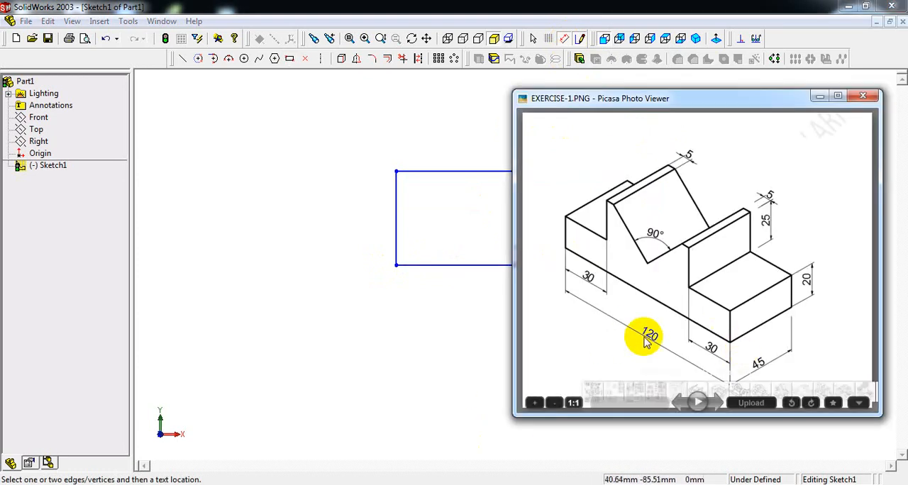
pyautogui.click(505, 281)
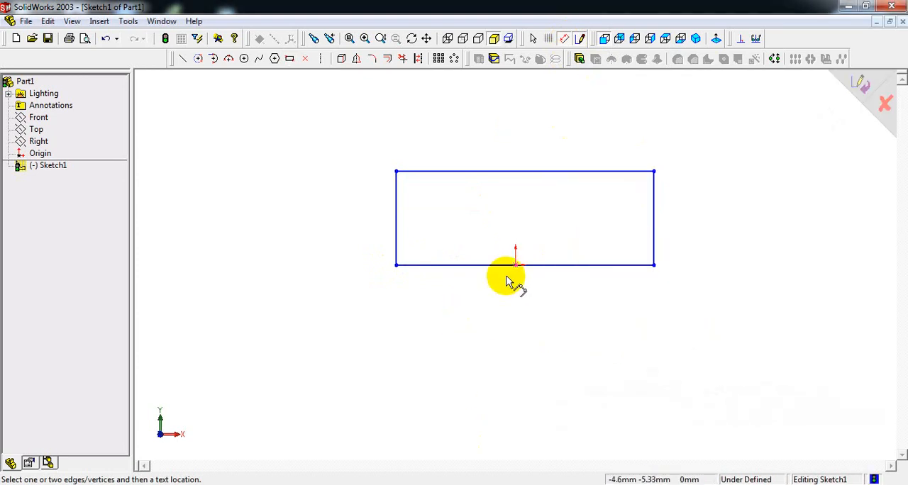
pyautogui.click(531, 265)
pyautogui.click(516, 321)
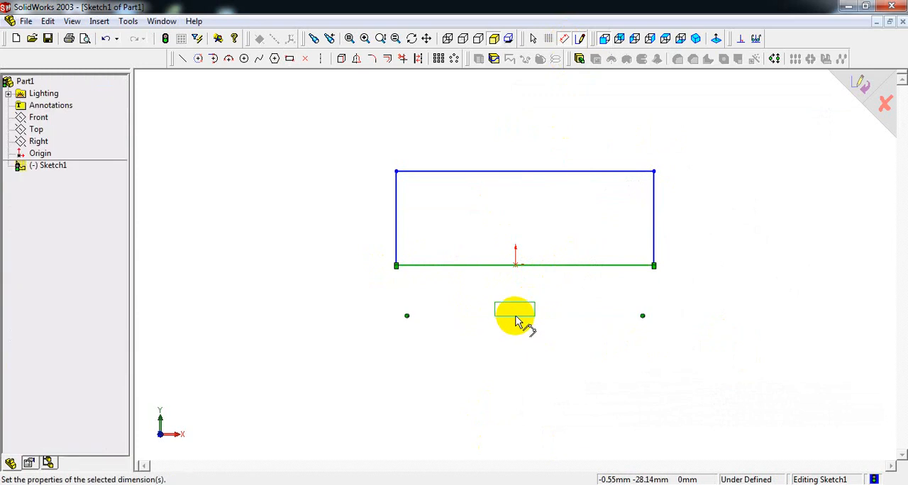
pyautogui.click(515, 321)
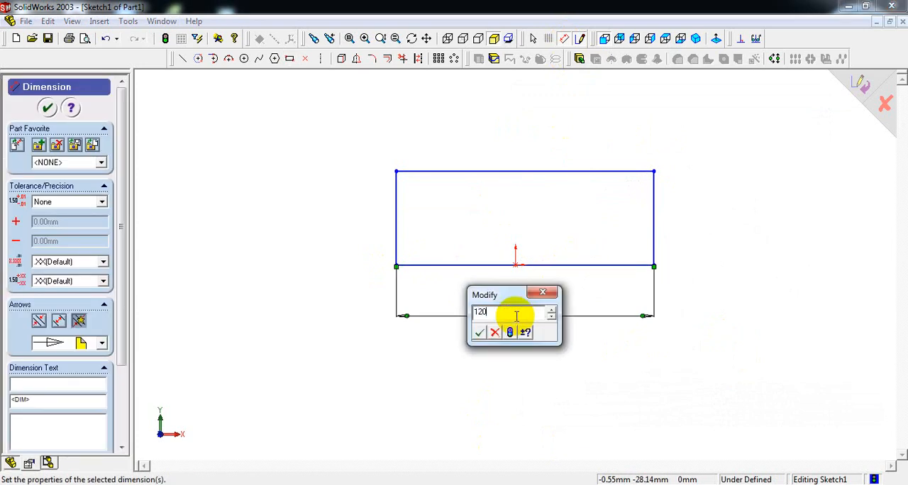
pyautogui.write('120')
pyautogui.press('Return')
# - Dimension the rectangle's right edge as 20+25 mm, using the heights in the reference drawing
pyautogui.click(456, 484)
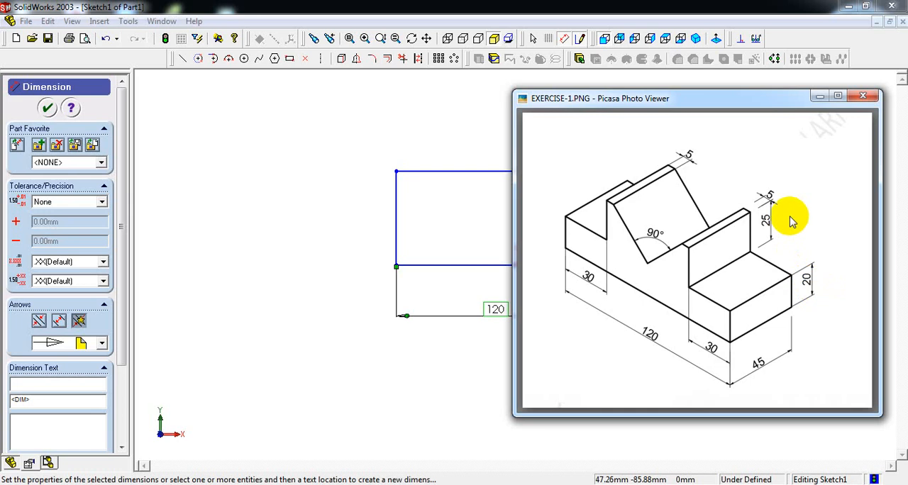
pyautogui.click(487, 134)
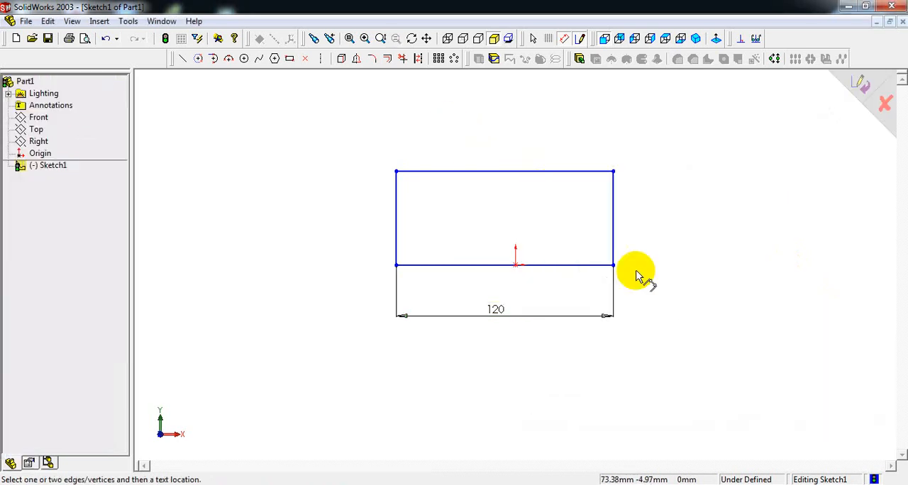
pyautogui.click(614, 220)
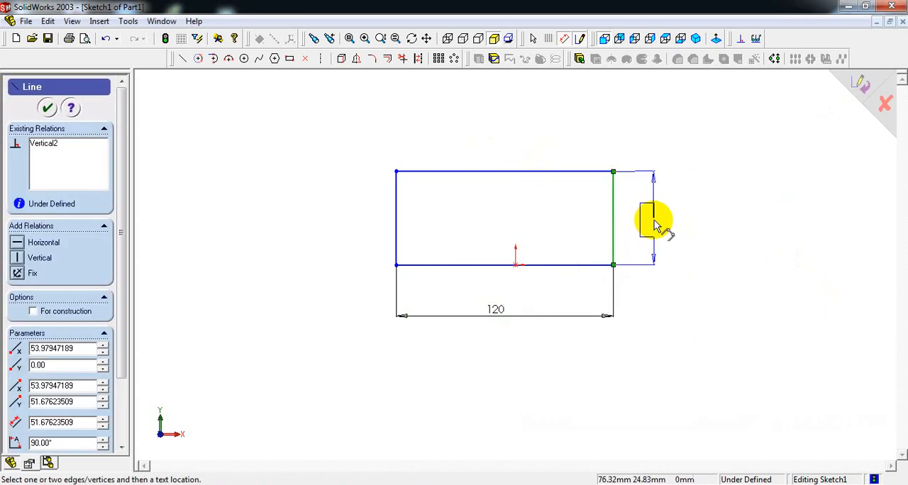
pyautogui.click(653, 223)
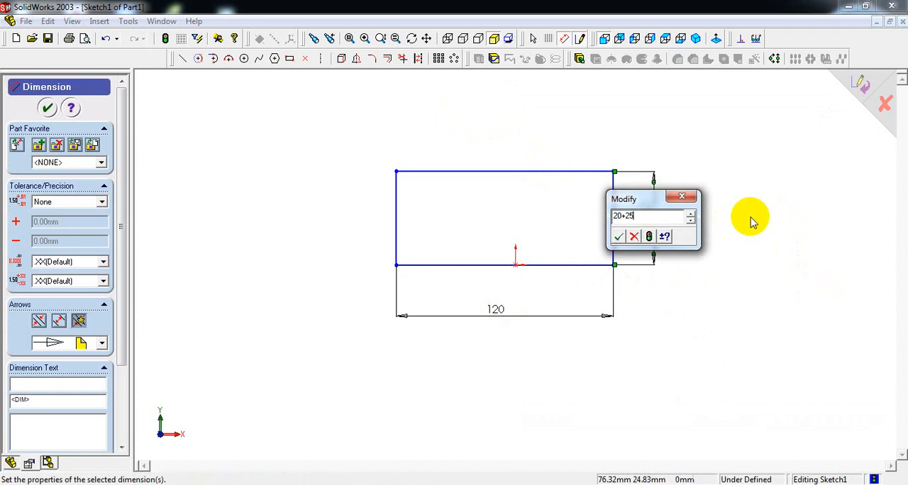
pyautogui.press('Return')
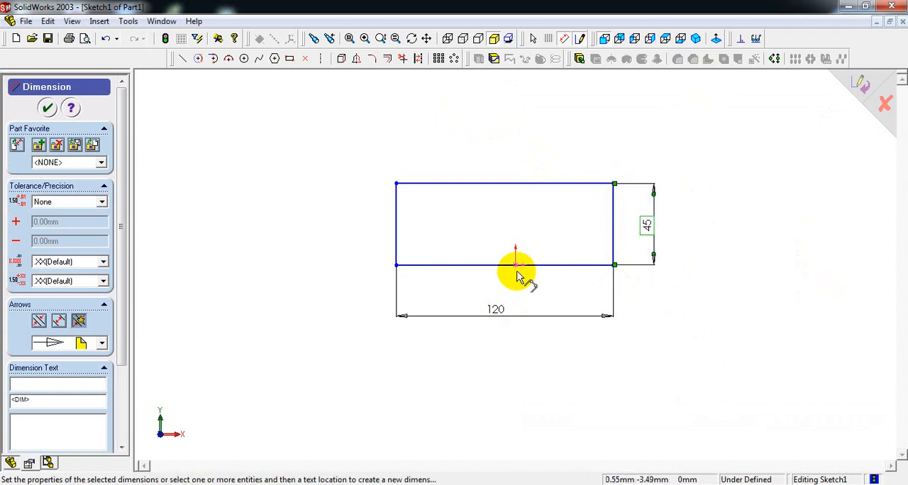
# - Dimension the origin's distance from the rectangle's left edge as 120/2 mm, and place the overall width dimension lower to make room
pyautogui.moveTo(502, 312); pyautogui.dragTo(522, 319)
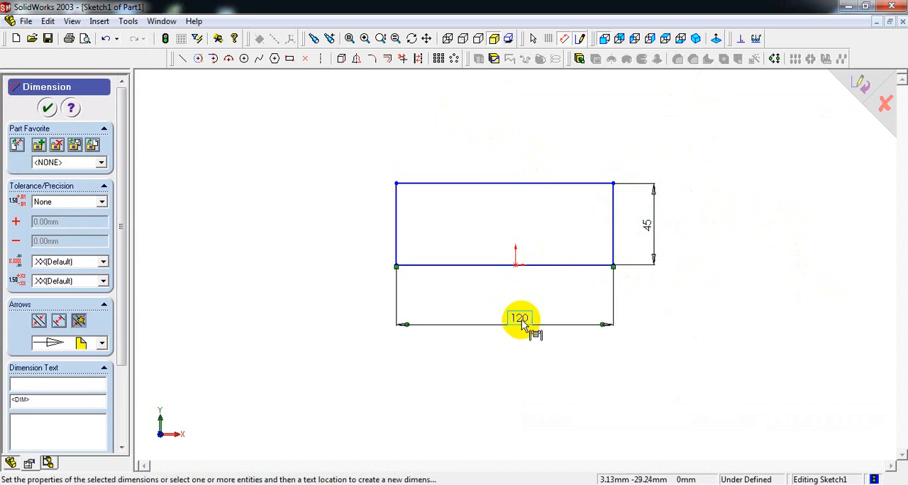
pyautogui.click(517, 267)
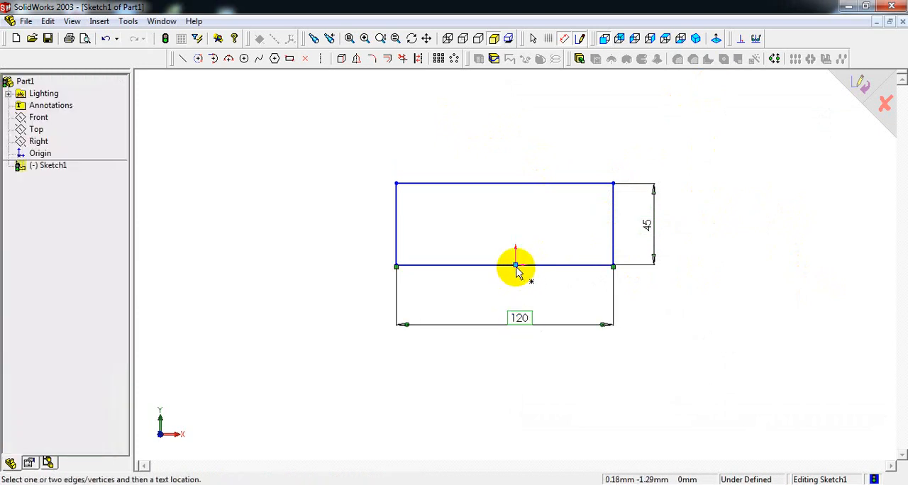
pyautogui.click(399, 225)
pyautogui.click(460, 306)
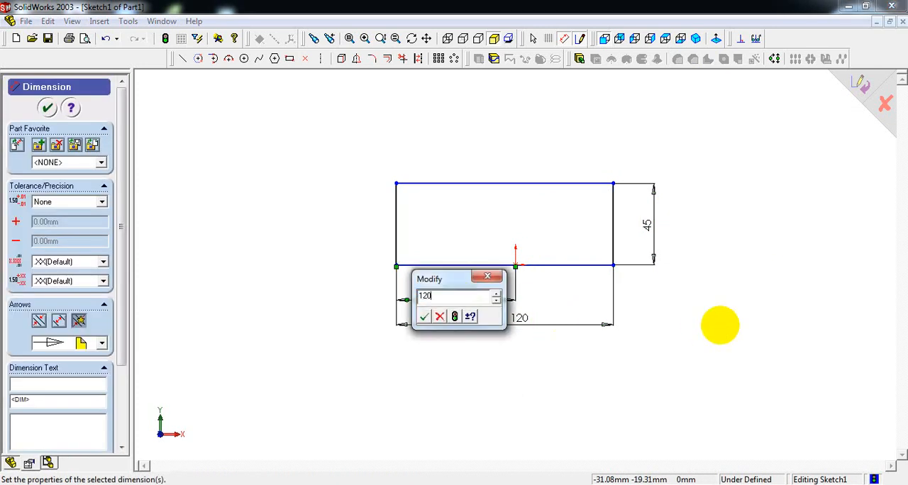
pyautogui.write('120/2')
pyautogui.press('Return')
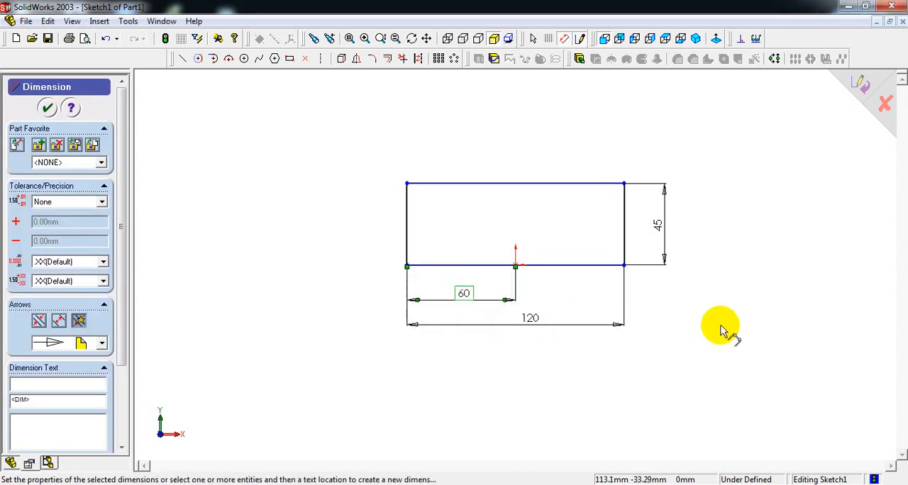
pyautogui.click(529, 320)
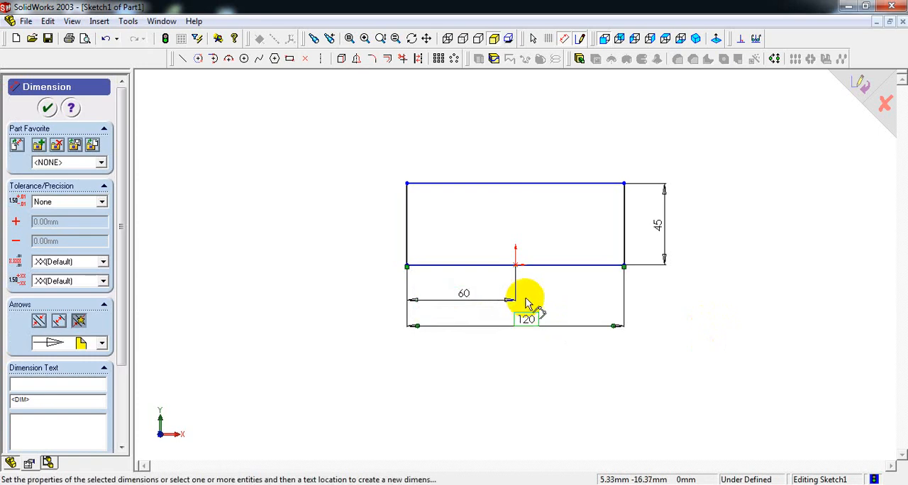
# - Extrude the rectangle as a blind boss 45 mm deep, checking the depth in the reference drawing in an isometric view
pyautogui.click(697, 40)
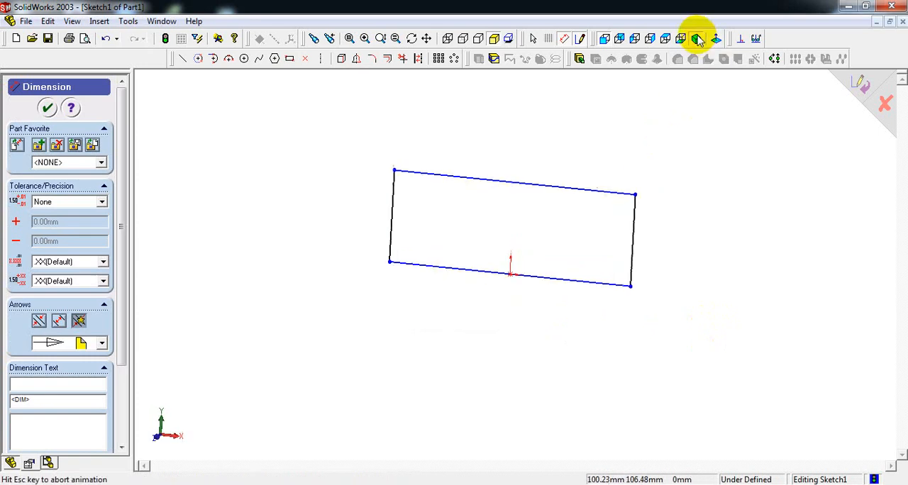
pyautogui.hotkey('alt', 'Tab')
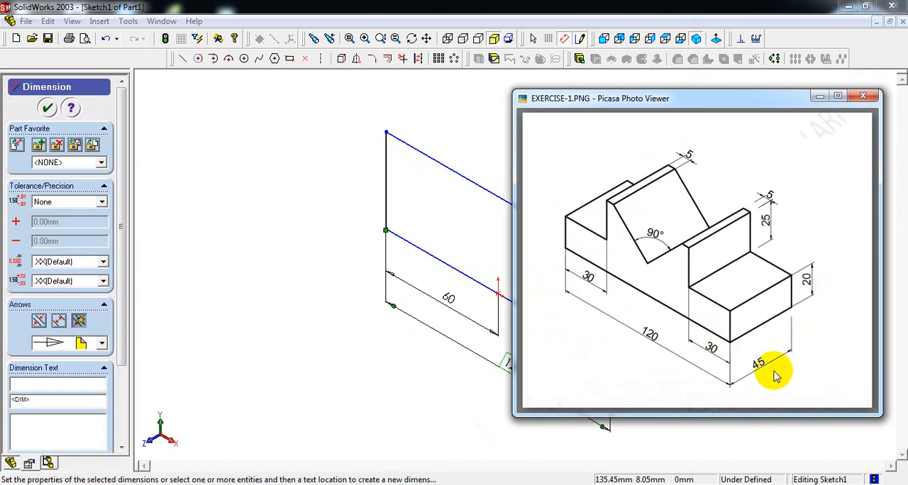
pyautogui.click(480, 144)
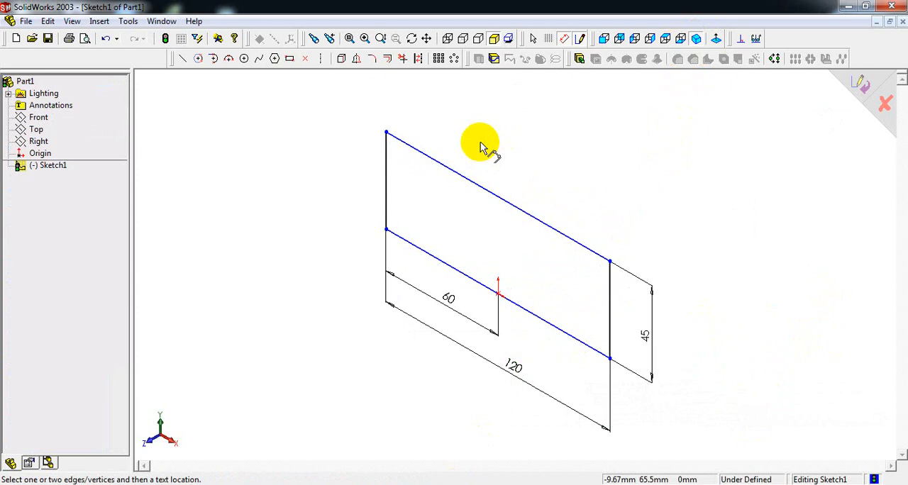
pyautogui.click(579, 61)
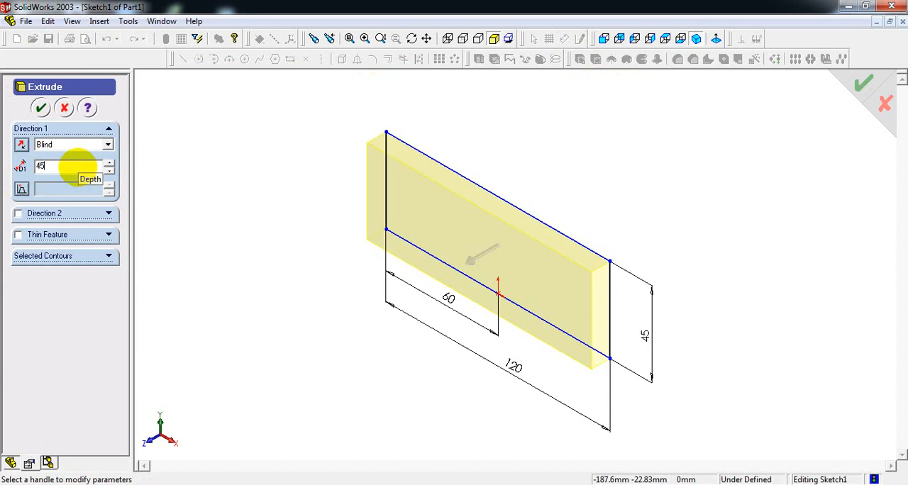
pyautogui.click(55, 164)
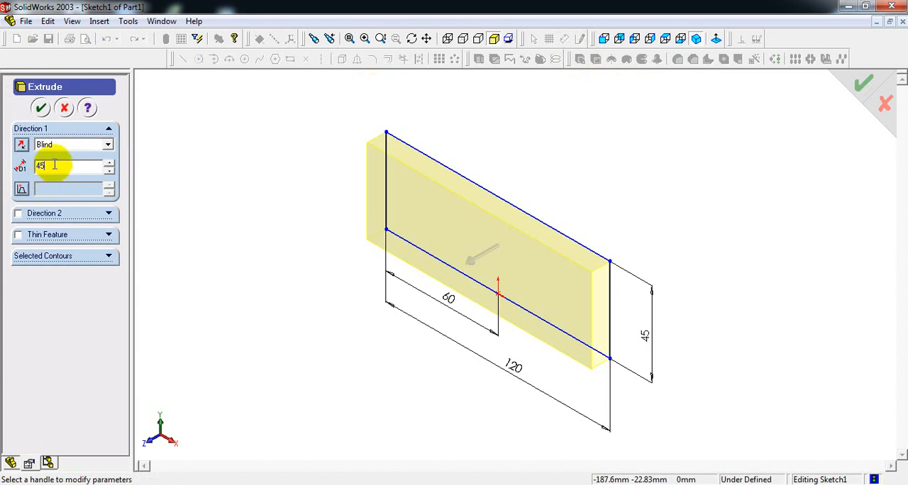
pyautogui.click(40, 109)
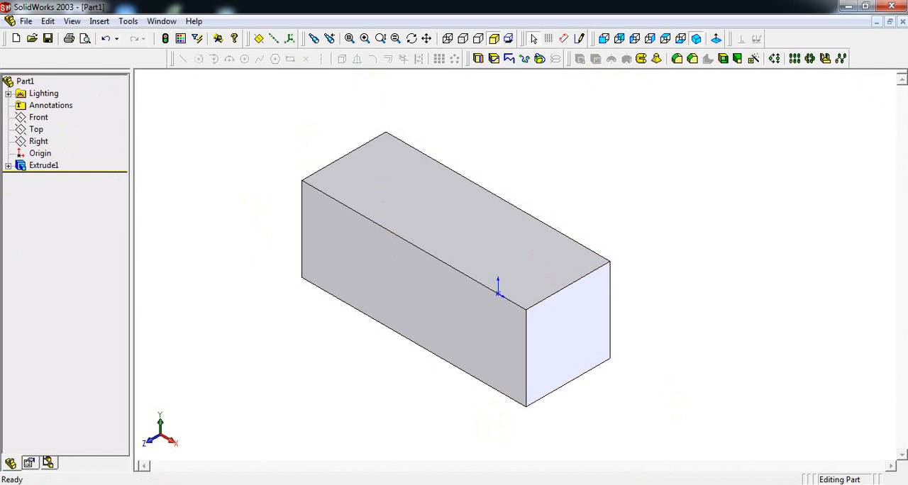
# - Check the reference drawing and start a sketch on the block's large front face, seen in a front view
pyautogui.click(456, 480)
pyautogui.moveTo(689, 98)
pyautogui.mouseDown()
pyautogui.moveTo(749, 102)
pyautogui.moveTo(733, 98)
pyautogui.mouseUp()
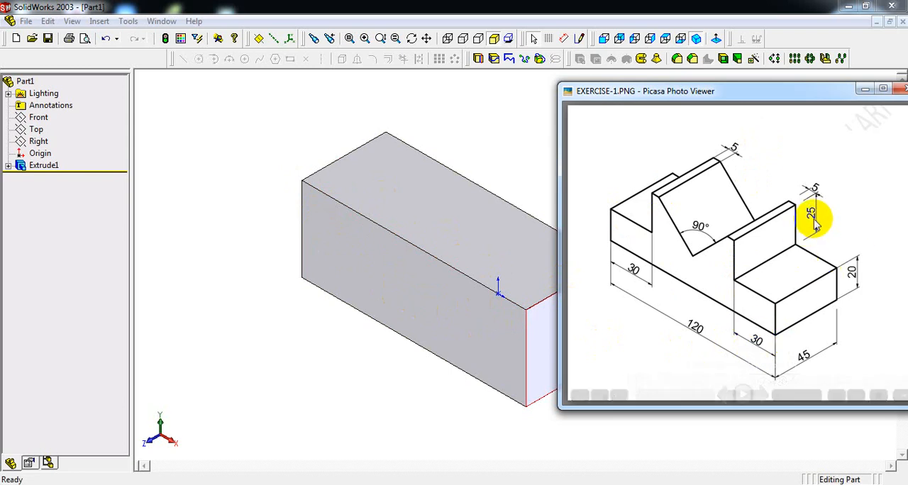
pyautogui.click(416, 278)
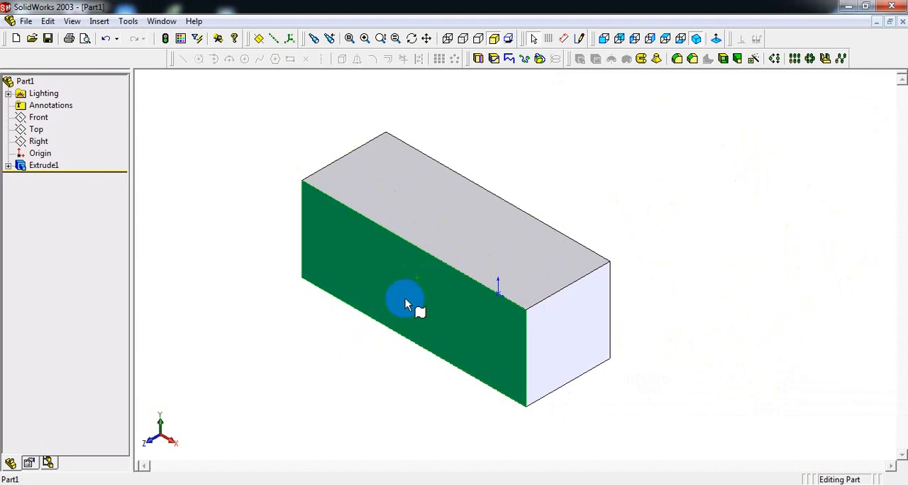
pyautogui.click(468, 221)
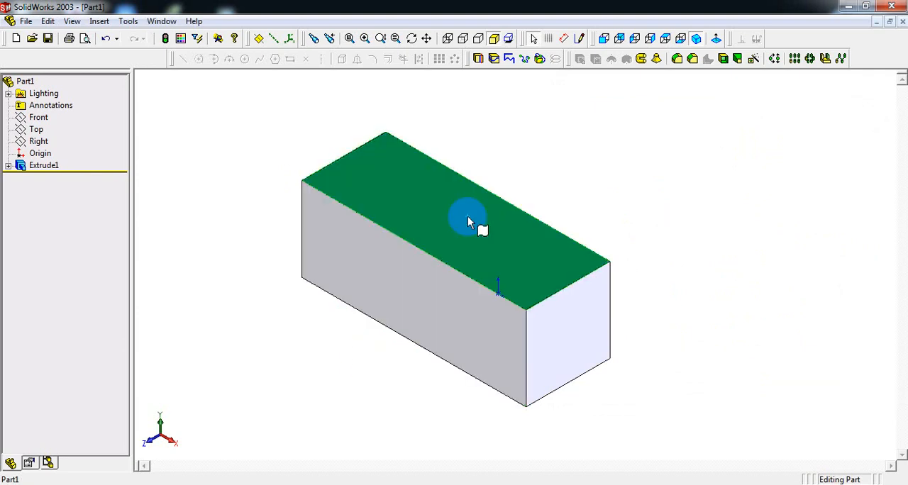
pyautogui.click(550, 324)
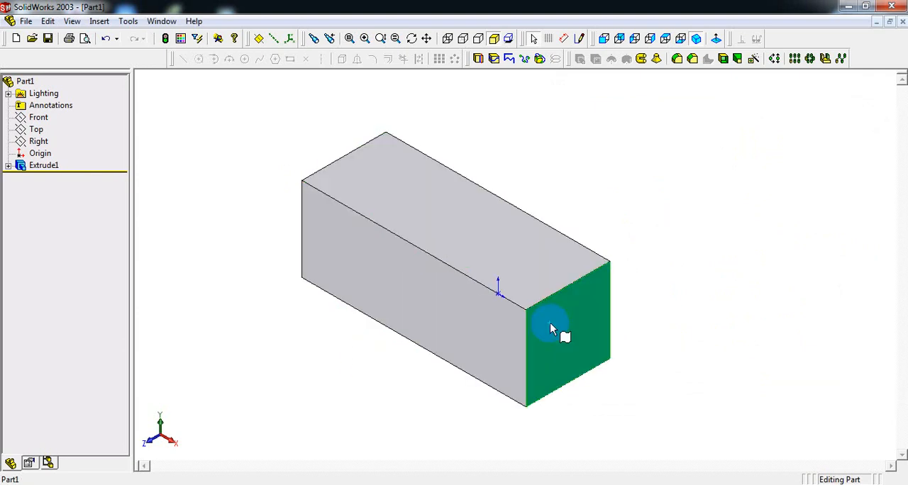
pyautogui.click(429, 291)
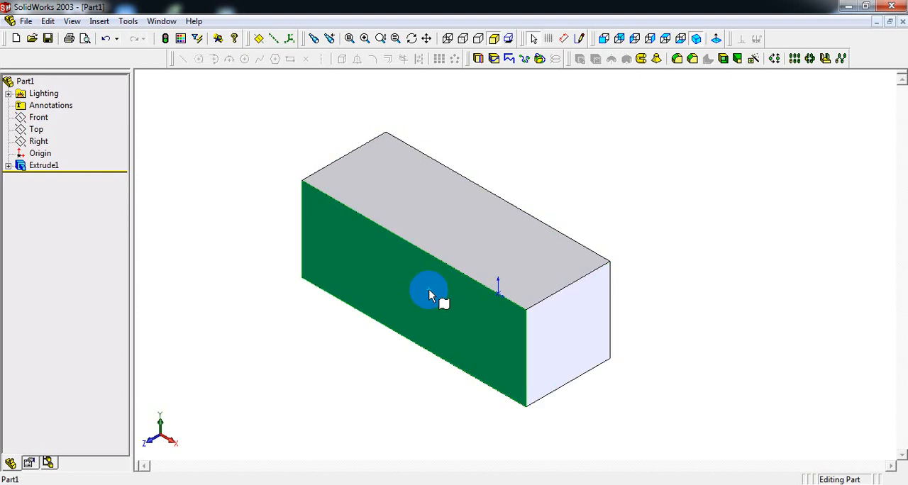
pyautogui.click(602, 39)
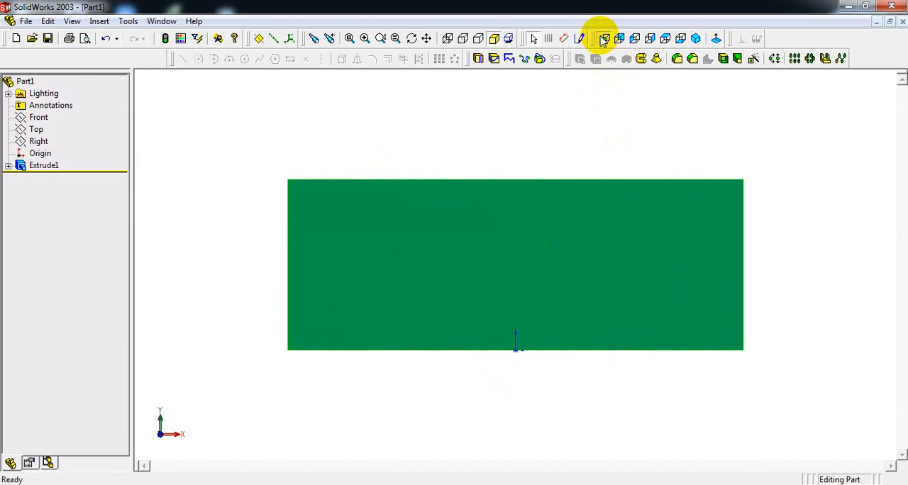
pyautogui.click(580, 39)
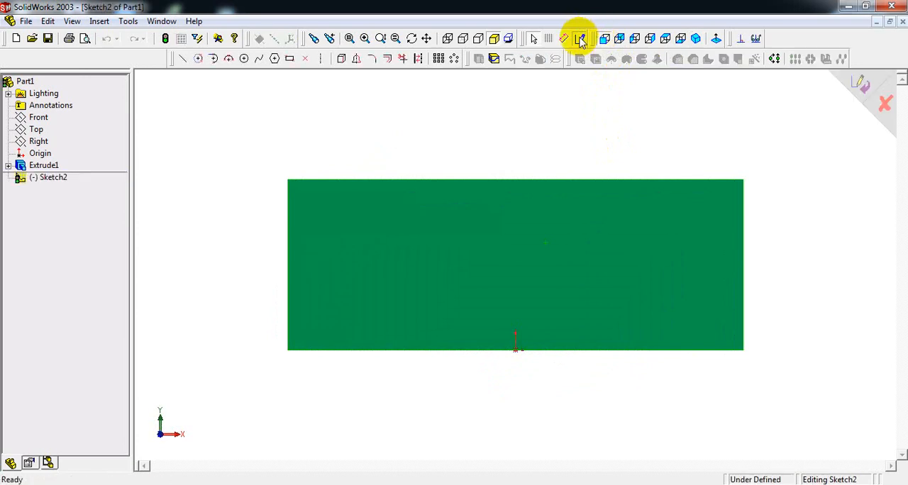
# - Sketch corner rectangles inward from the front face's upper-left and upper-right corners, the left one about 33 x 27 mm
pyautogui.click(289, 60)
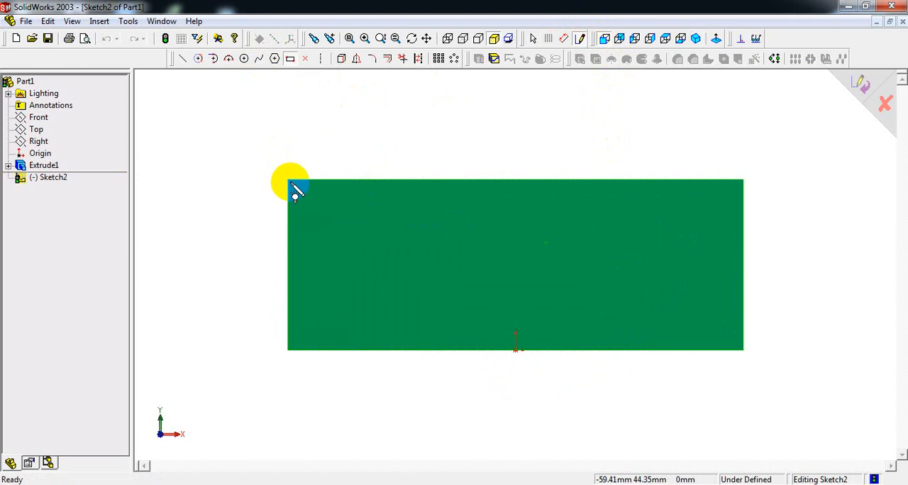
pyautogui.moveTo(288, 181)
pyautogui.mouseDown()
pyautogui.moveTo(319, 224)
pyautogui.moveTo(415, 283)
pyautogui.mouseUp()
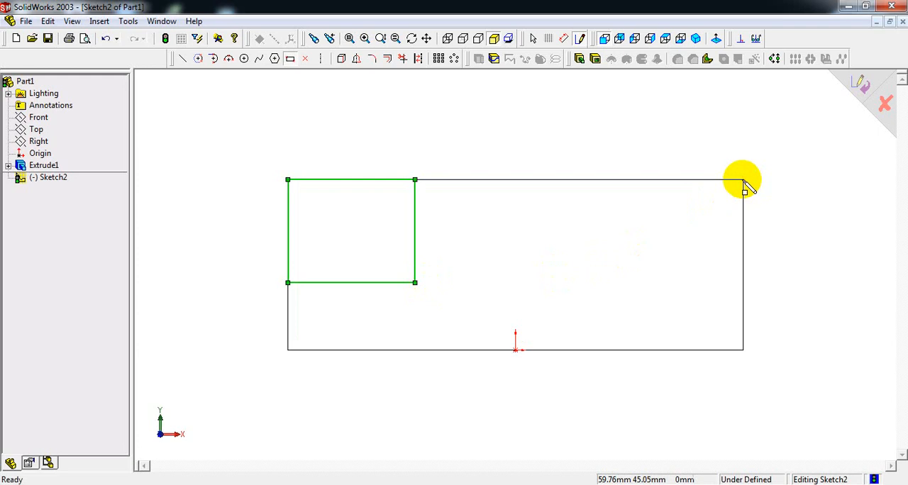
pyautogui.moveTo(743, 181); pyautogui.dragTo(628, 272)
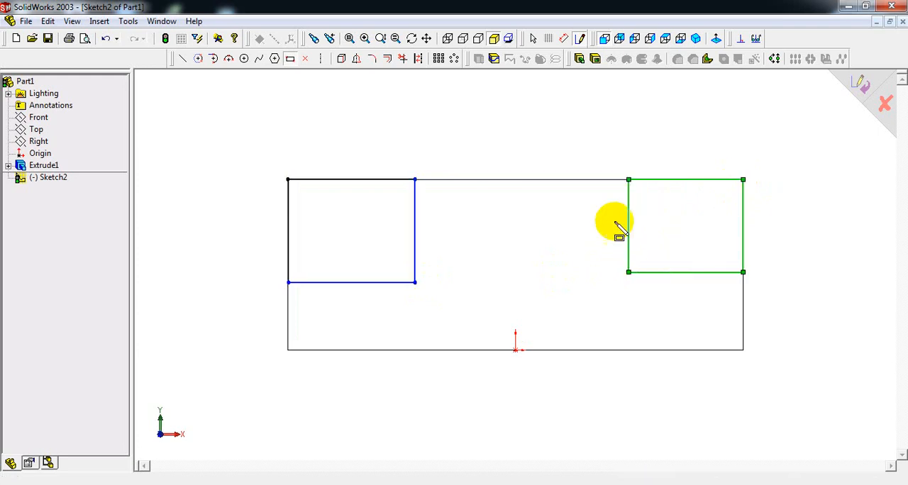
# - Dimension the right rectangle's bottom edge as 30 mm, taking the step length from the reference drawing
pyautogui.rightClick(613, 121)
pyautogui.click(654, 257)
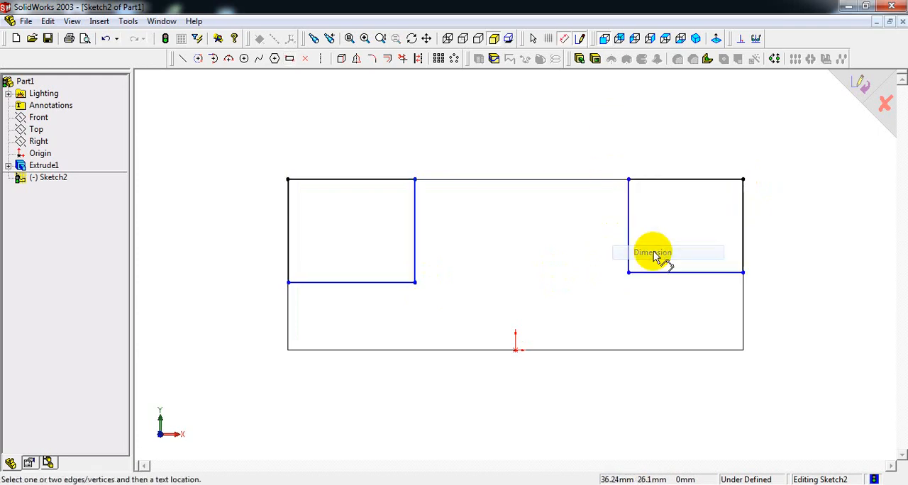
pyautogui.click(457, 484)
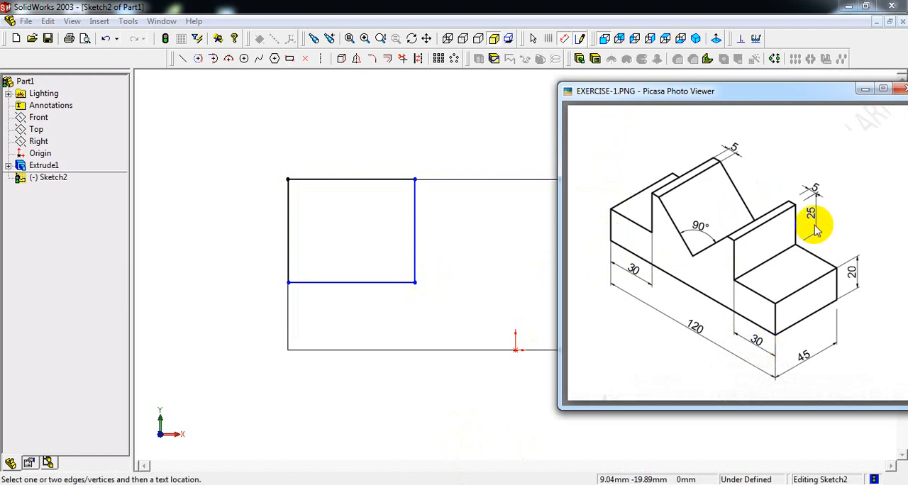
pyautogui.click(458, 149)
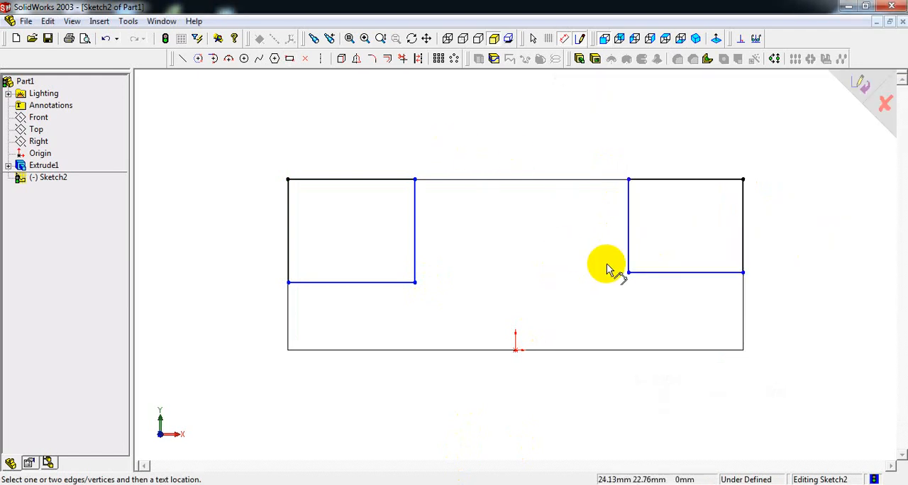
pyautogui.click(653, 273)
pyautogui.click(691, 319)
pyautogui.write('30')
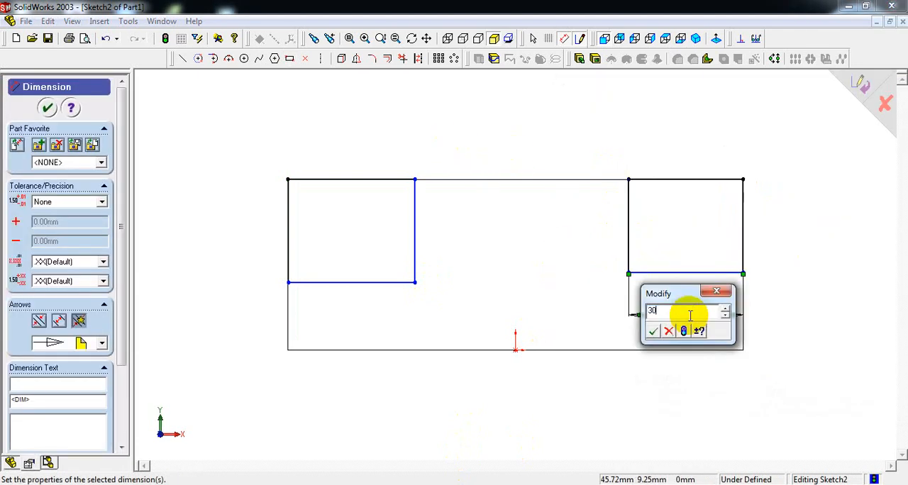
pyautogui.press('Return')
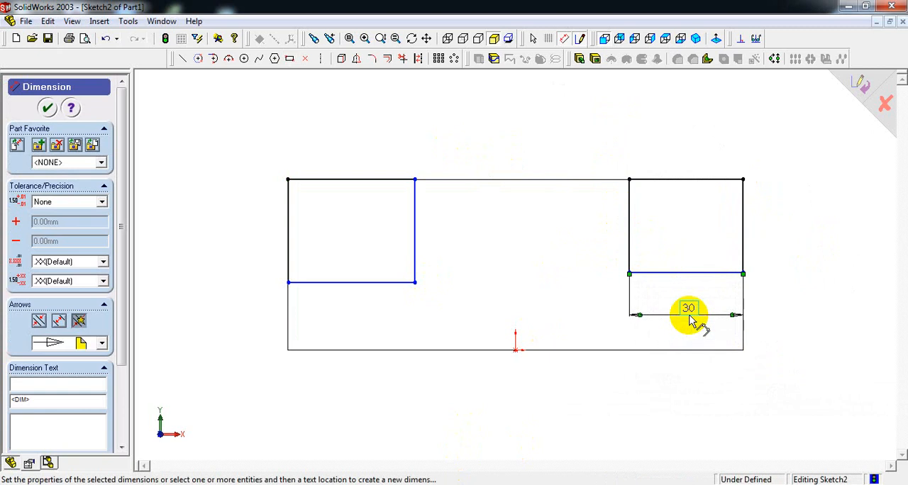
# - Dimension the right rectangle's inner vertical edge as 25 mm
pyautogui.click(628, 227)
pyautogui.click(602, 227)
pyautogui.write('2')
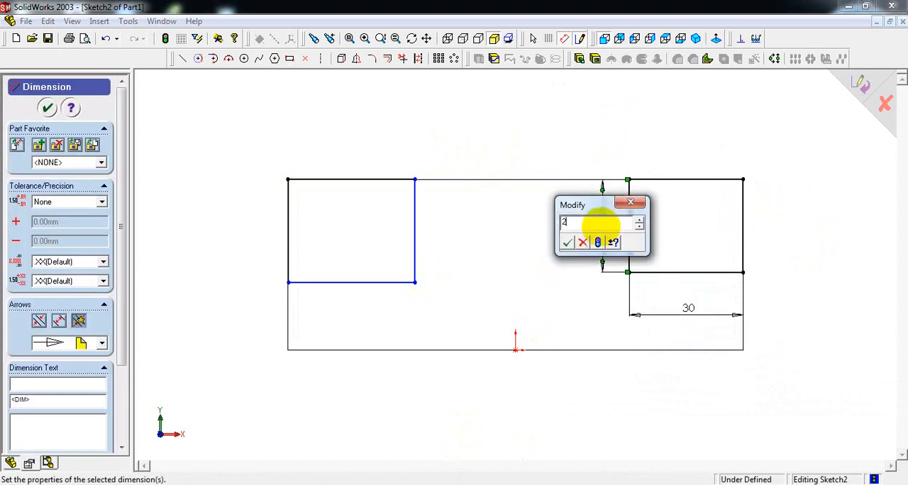
pyautogui.write('5')
pyautogui.press('Return')
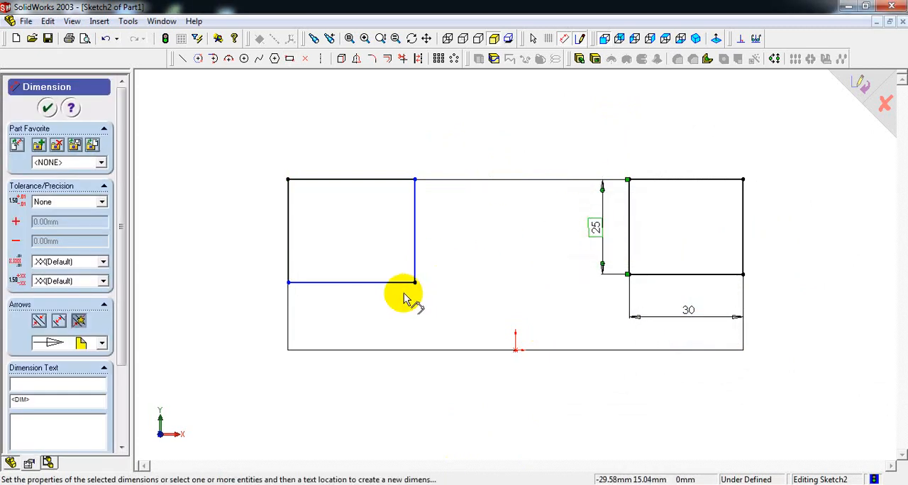
# - Dimension the left rectangle's bottom edge as 30 mm, checking the length in the reference drawing
pyautogui.click(368, 284)
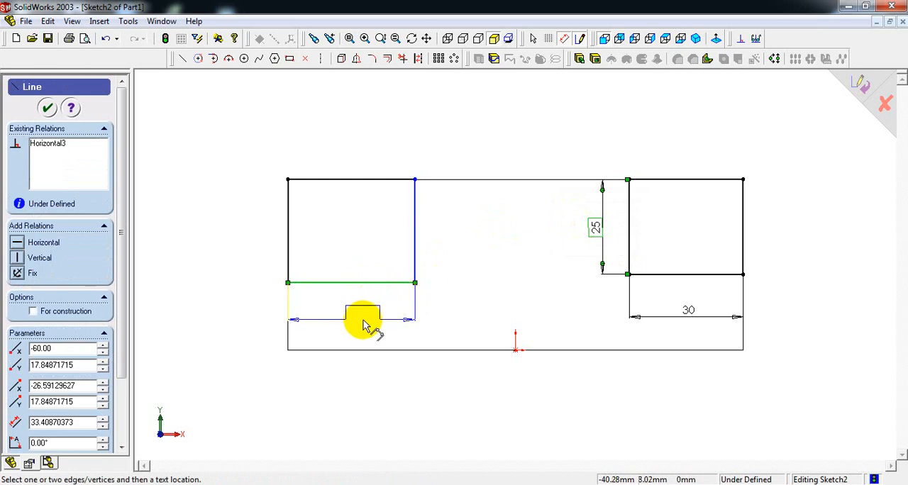
pyautogui.click(361, 319)
pyautogui.hotkey('alt', 'Tab')
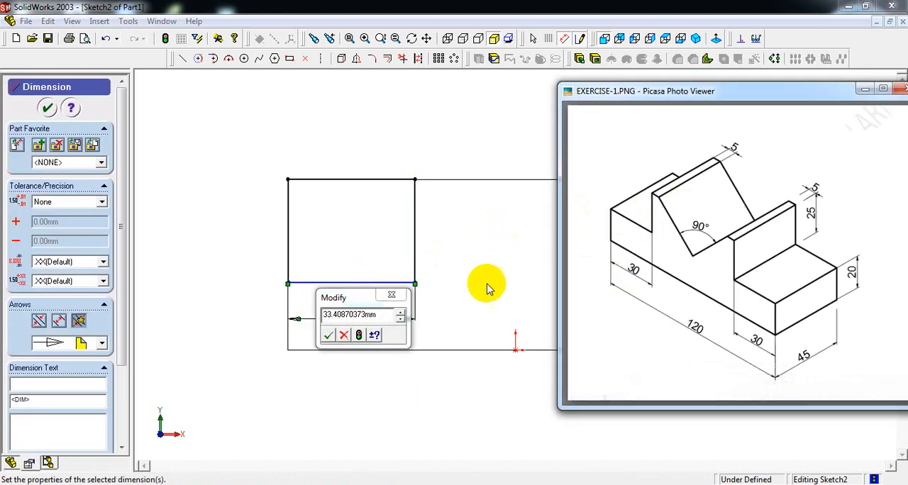
pyautogui.hotkey('alt', 'Tab')
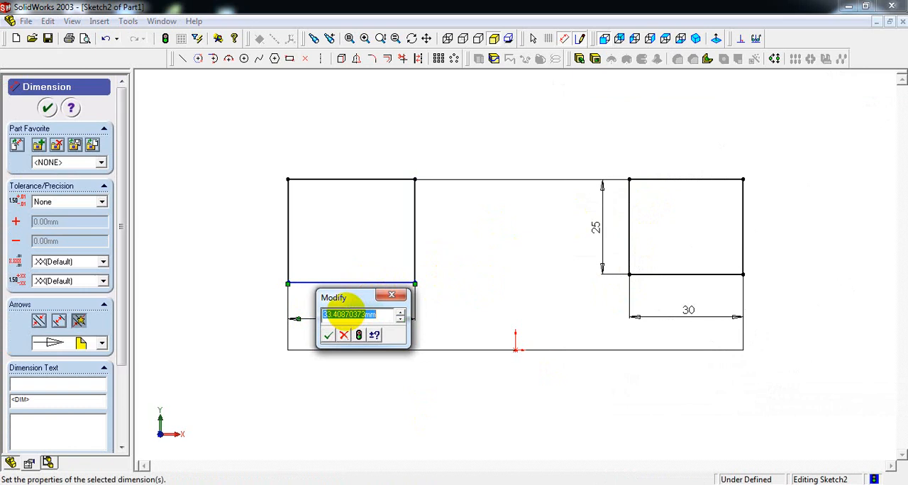
pyautogui.press('Return')
# - Dimension the left rectangle's inner vertical edge as 25 mm
pyautogui.click(401, 221)
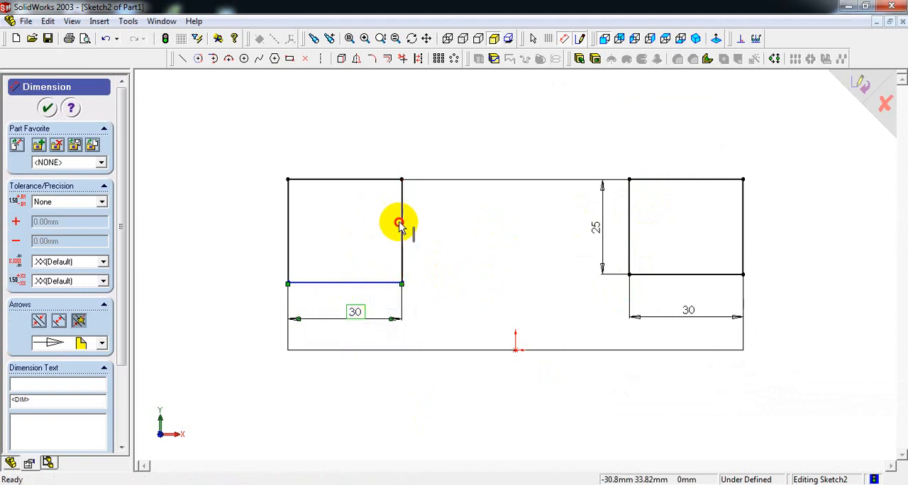
pyautogui.click(438, 232)
pyautogui.write('25')
pyautogui.press('Return')
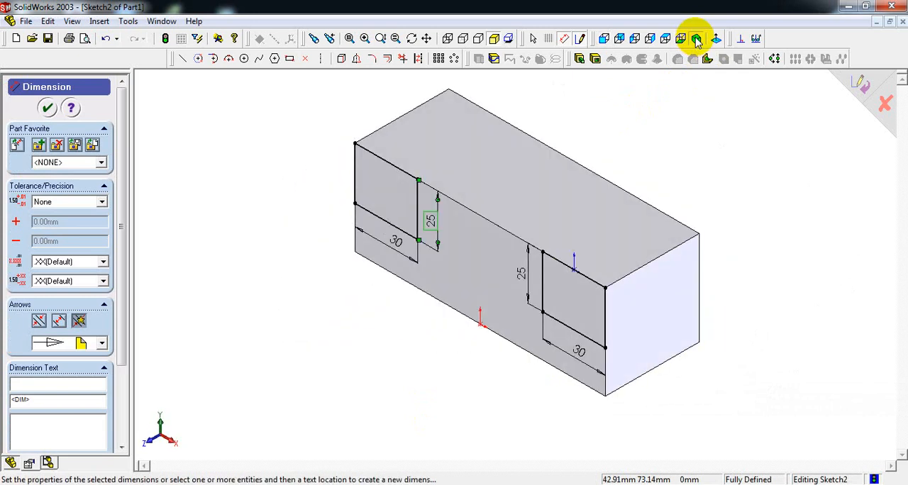
# - Cut-extrude both corner rectangles with the Through All end condition, comparing the shape with the reference drawing
pyautogui.click(595, 59)
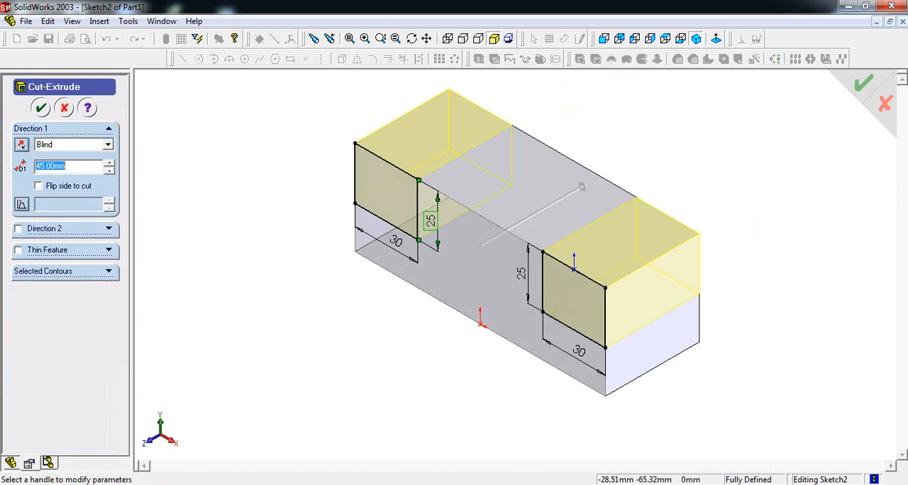
pyautogui.hotkey('alt', 'Tab')
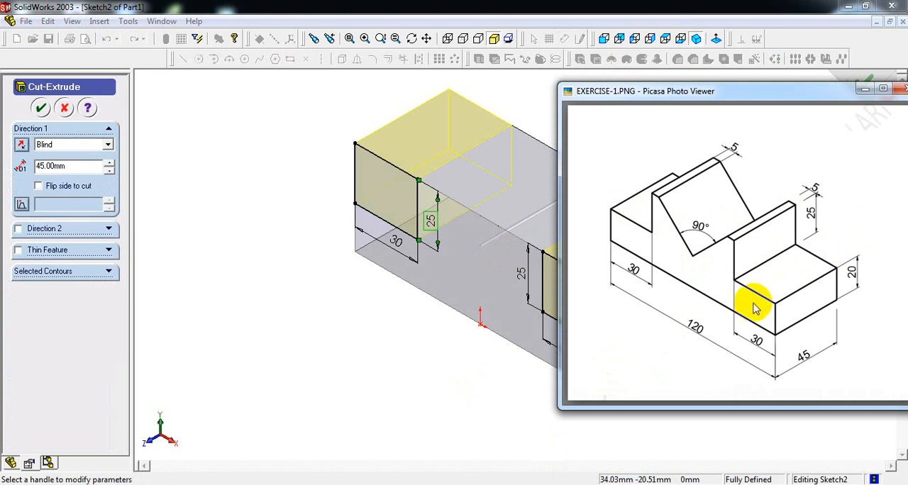
pyautogui.hotkey('alt', 'Tab')
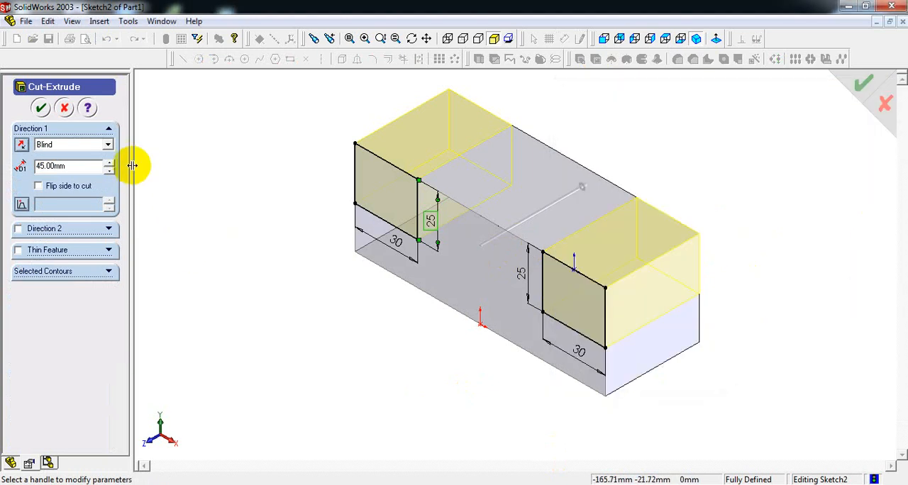
pyautogui.click(108, 145)
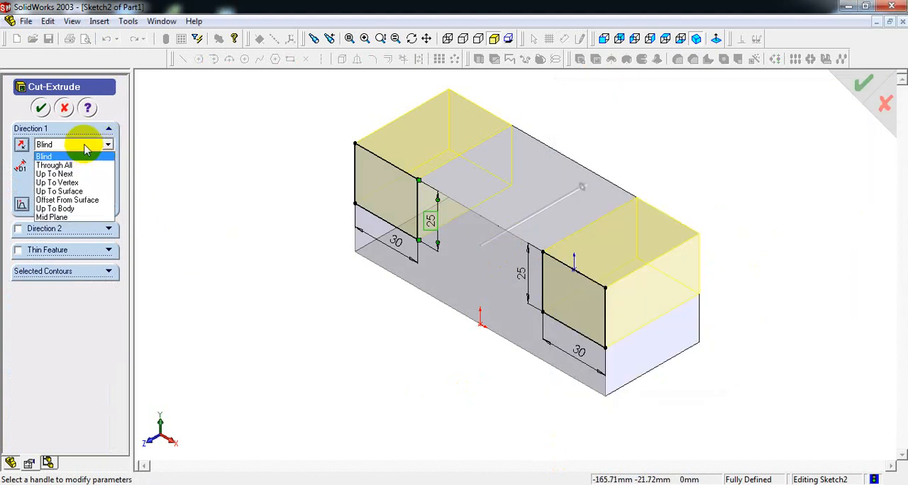
pyautogui.click(106, 152)
pyautogui.click(107, 145)
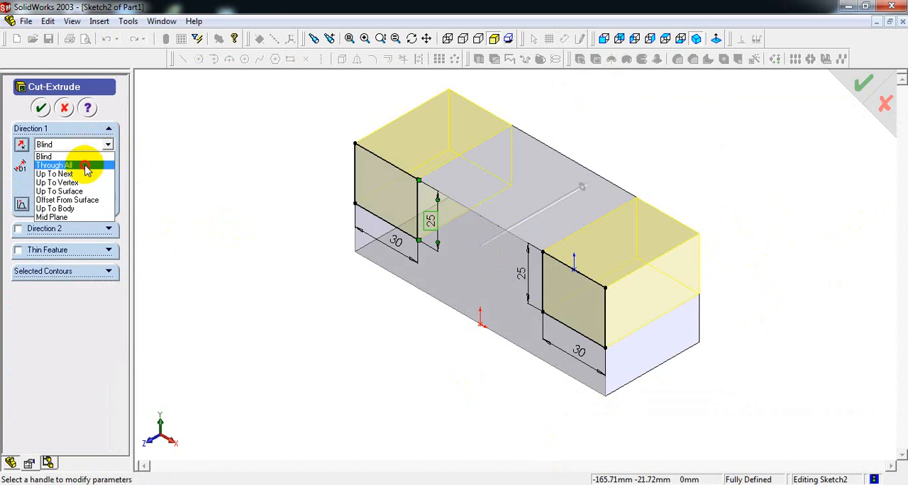
pyautogui.click(83, 166)
pyautogui.click(39, 108)
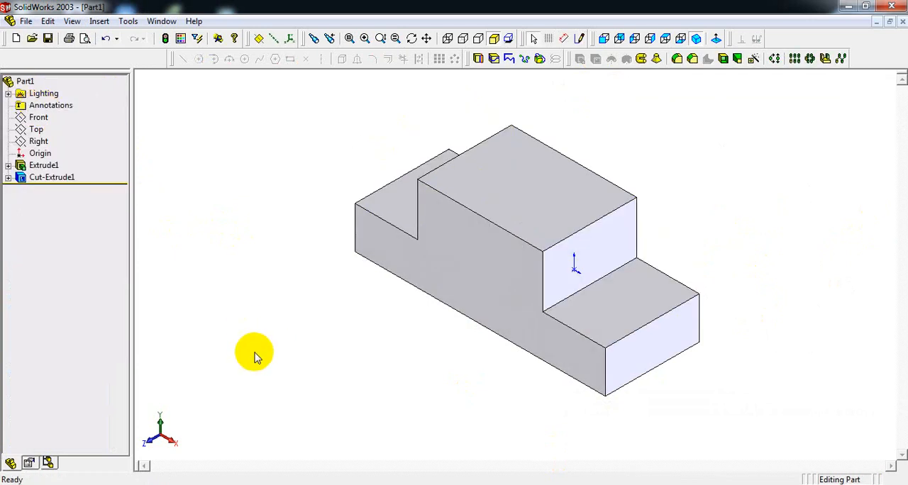
# - Check the V notch in the reference drawing and start a sketch on the stepped front face in a front view
pyautogui.hotkey('alt', 'Tab')
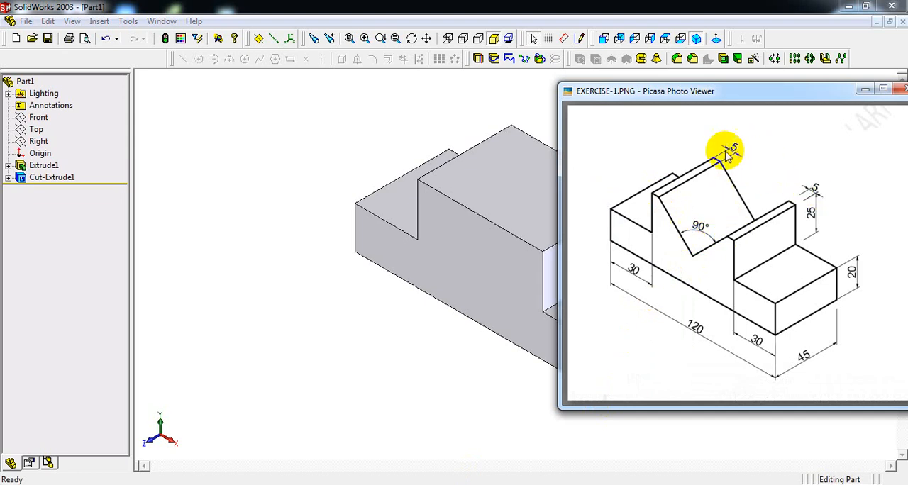
pyautogui.click(501, 107)
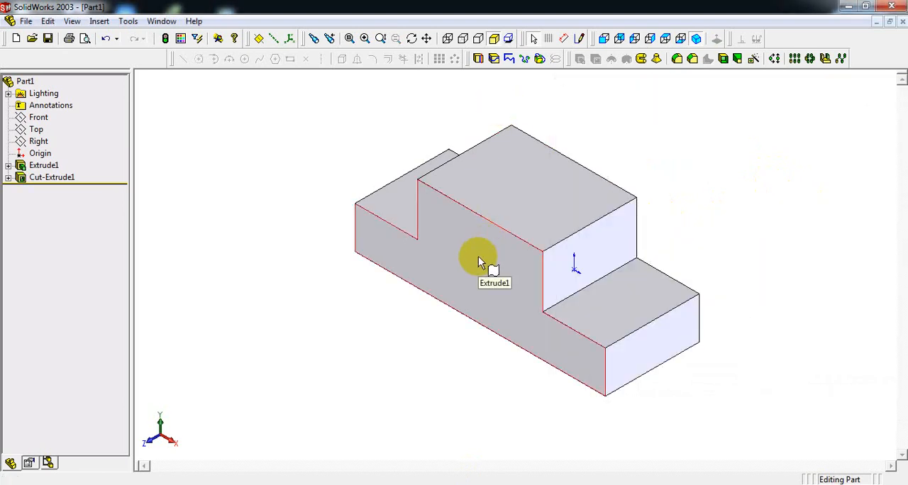
pyautogui.click(478, 256)
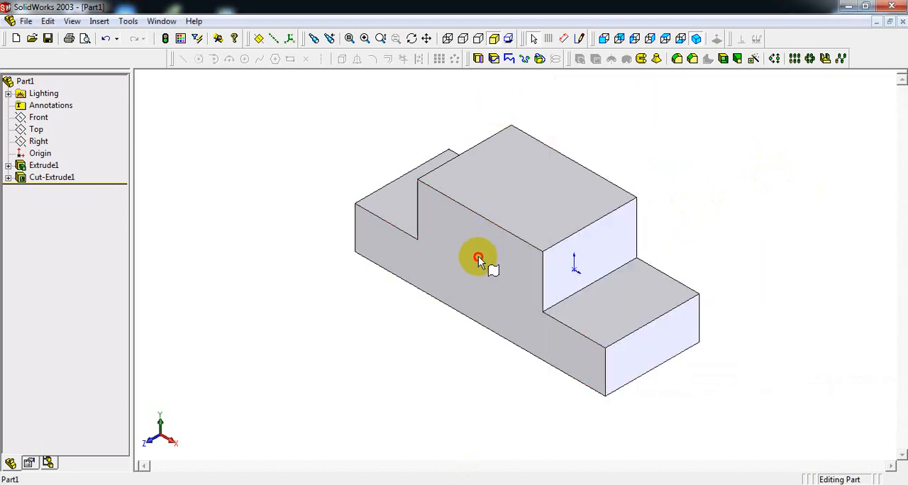
pyautogui.click(602, 40)
pyautogui.click(578, 40)
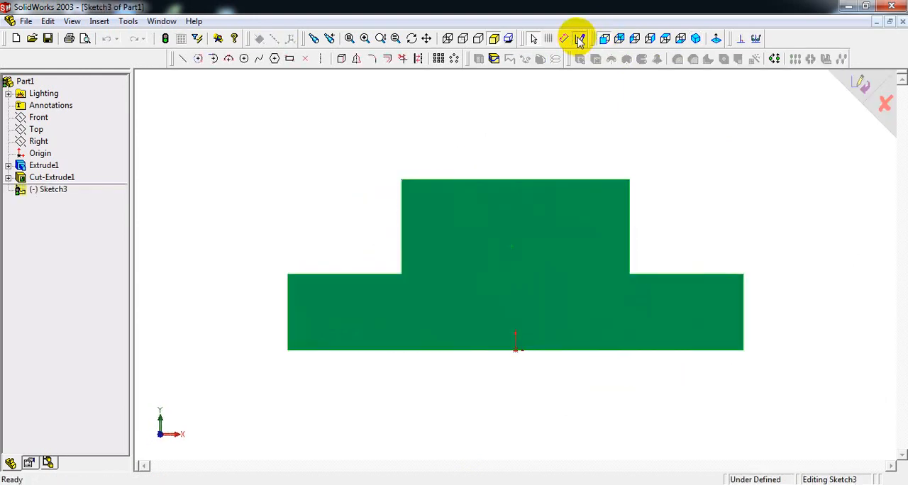
pyautogui.click(185, 61)
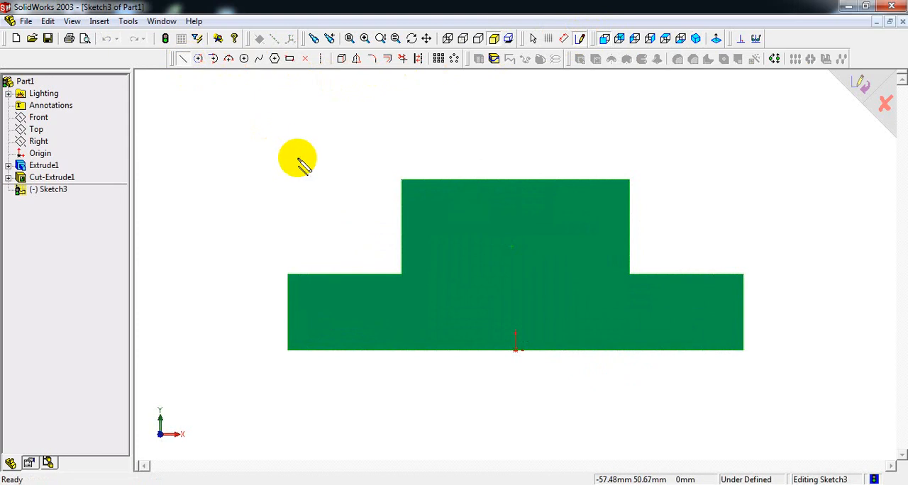
pyautogui.click(196, 141)
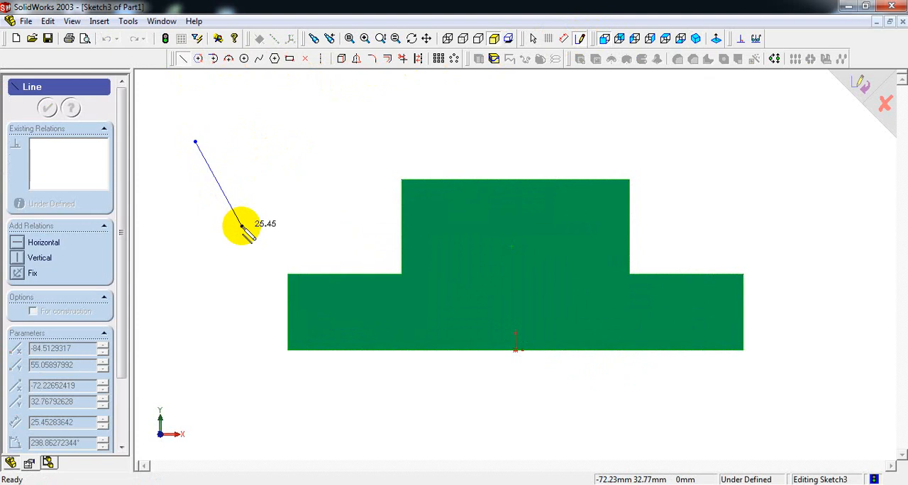
pyautogui.click(241, 225)
pyautogui.click(352, 127)
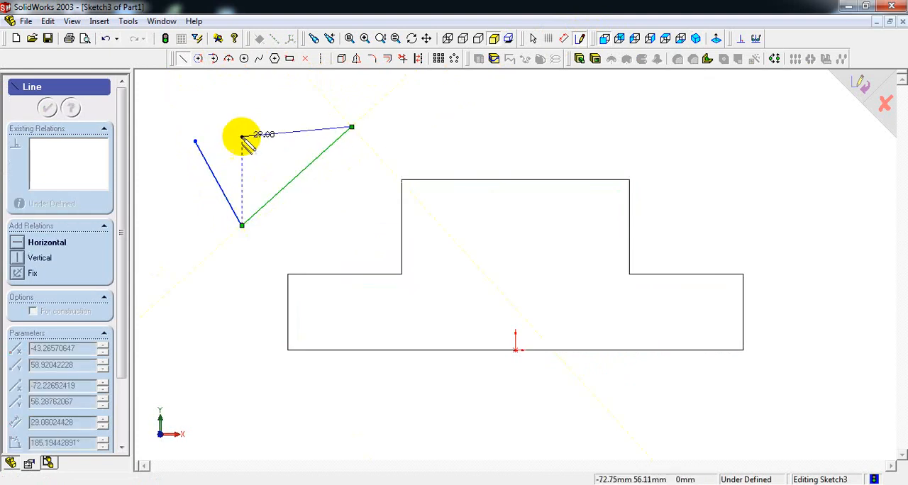
pyautogui.click(196, 142)
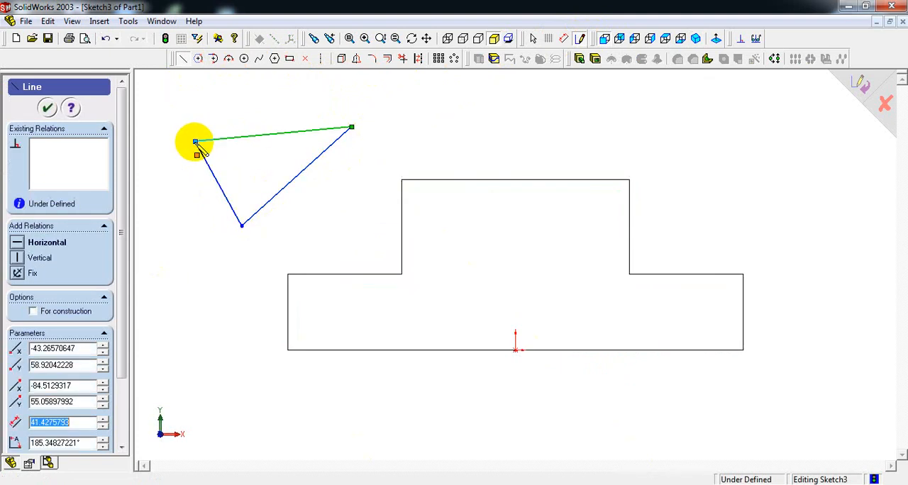
pyautogui.rightClick(197, 142)
pyautogui.click(213, 147)
pyautogui.moveTo(158, 97); pyautogui.dragTo(377, 250)
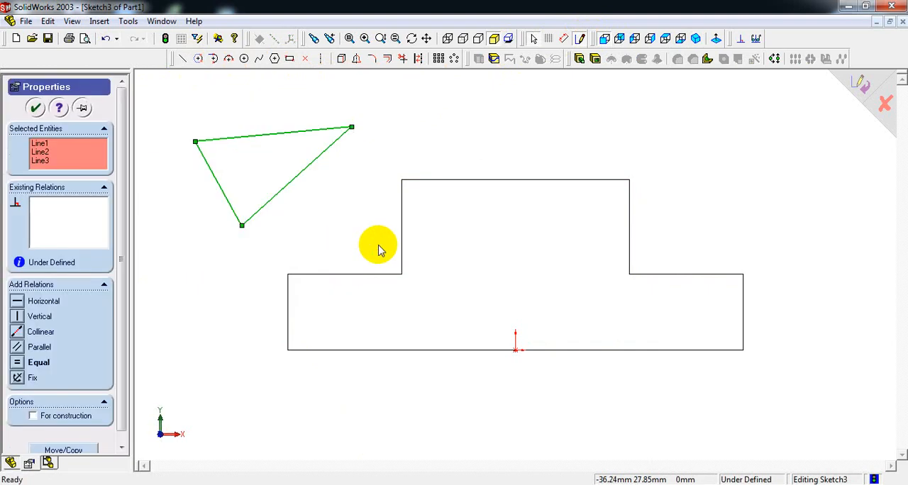
pyautogui.press('Delete')
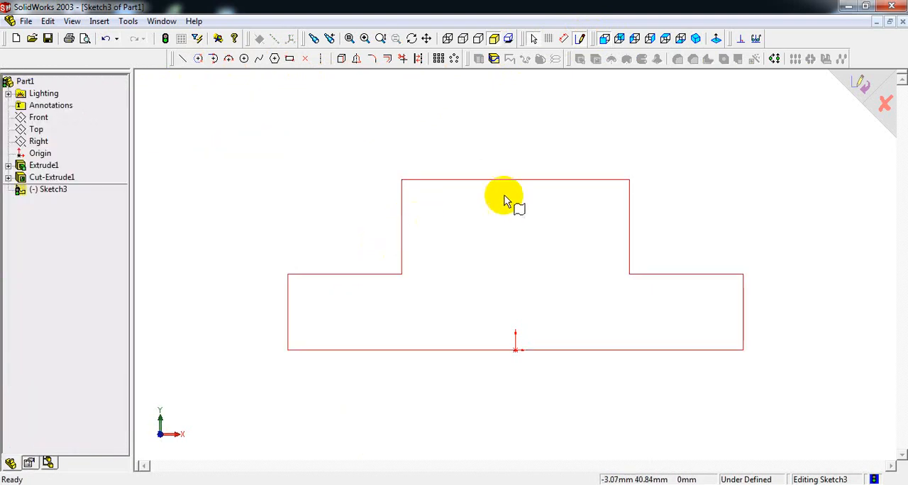
# - Check in the reference drawing where the V notch starts on the raised block's top edge
pyautogui.click(519, 241)
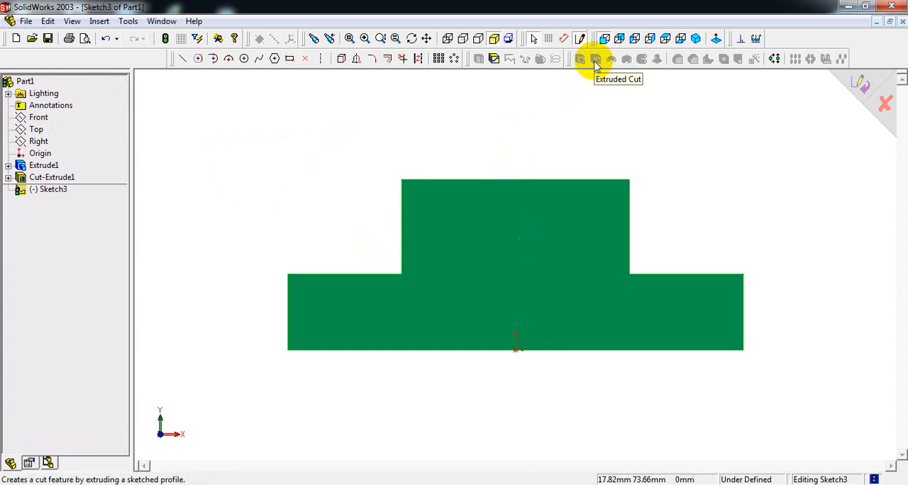
pyautogui.click(181, 59)
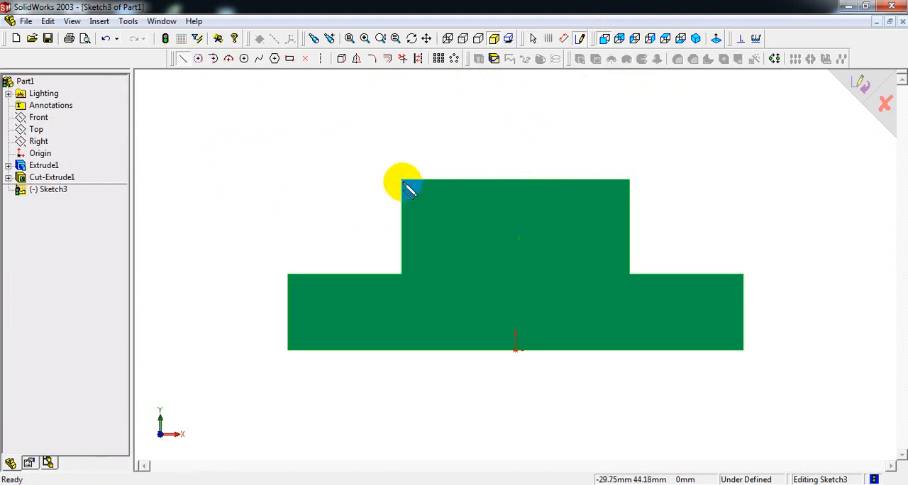
pyautogui.click(443, 484)
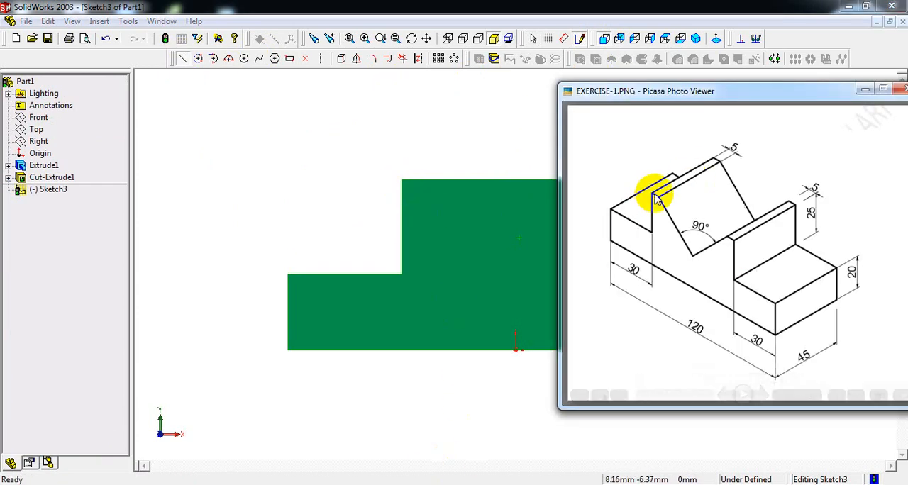
pyautogui.click(524, 122)
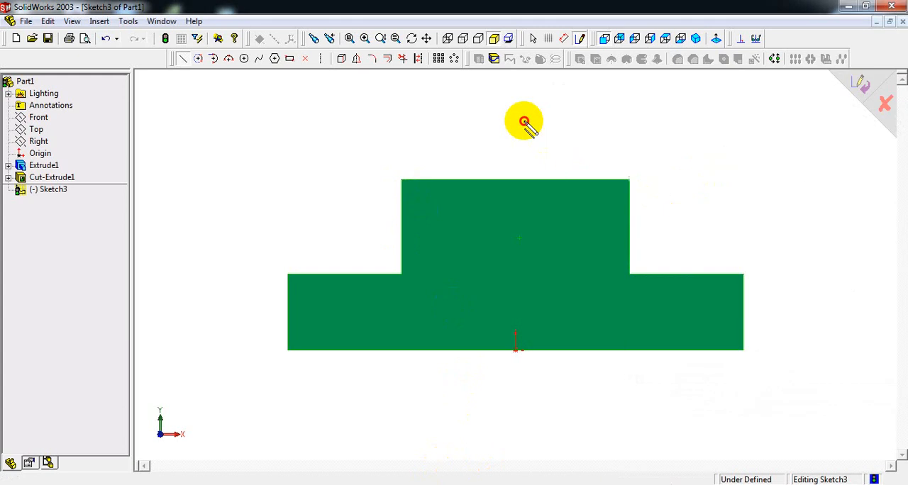
pyautogui.press('Escape')
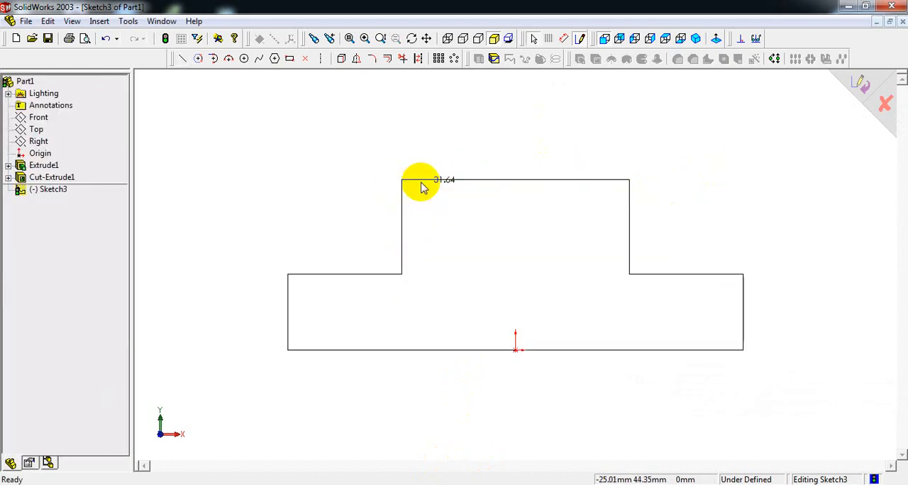
# - Sketch a closed triangular V on the front face, about 50 mm wide along the top edge, with its apex 25 mm below, above the origin
pyautogui.click(503, 283)
pyautogui.click(181, 59)
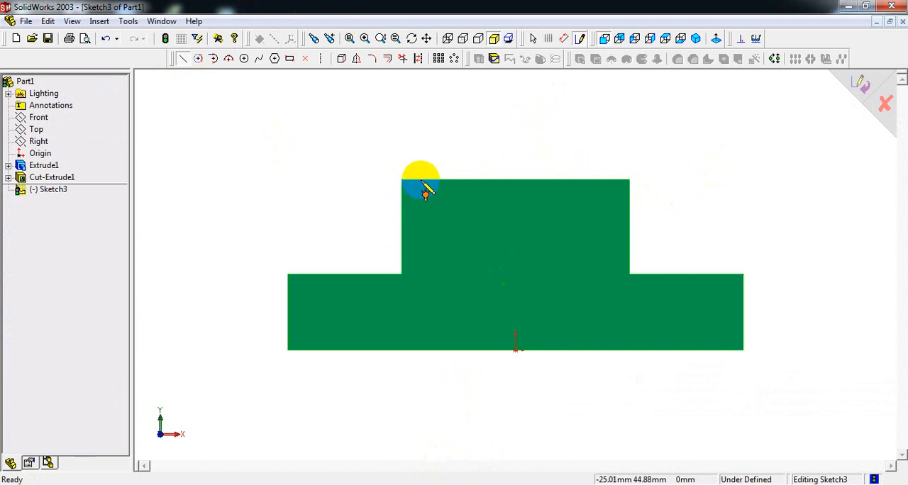
pyautogui.moveTo(422, 183)
pyautogui.mouseDown()
pyautogui.moveTo(489, 260)
pyautogui.moveTo(519, 280)
pyautogui.mouseUp()
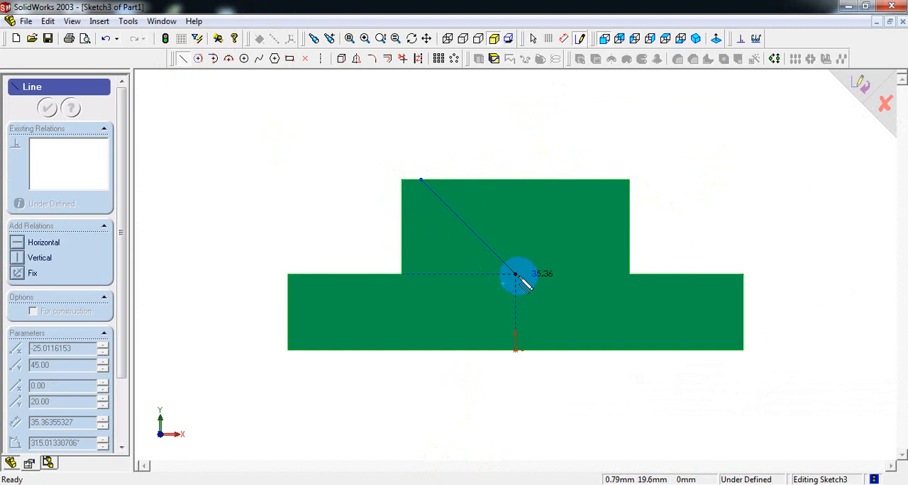
pyautogui.moveTo(520, 279); pyautogui.dragTo(515, 274)
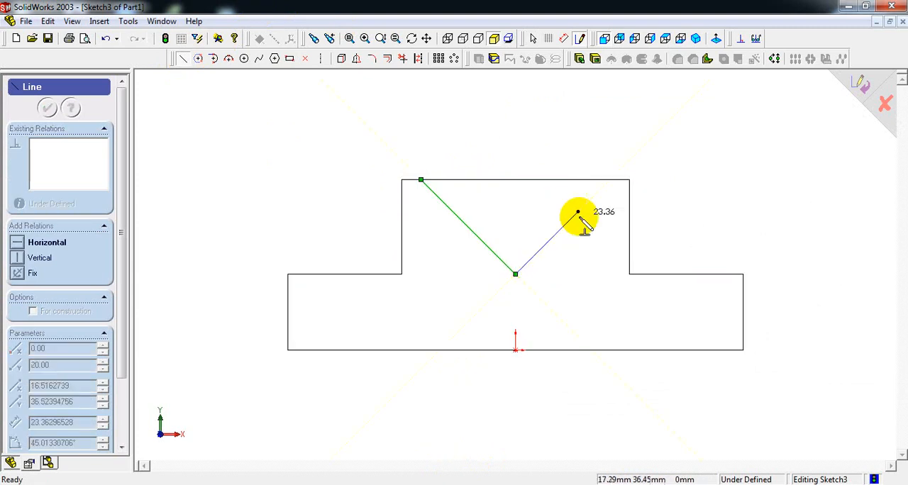
pyautogui.click(608, 179)
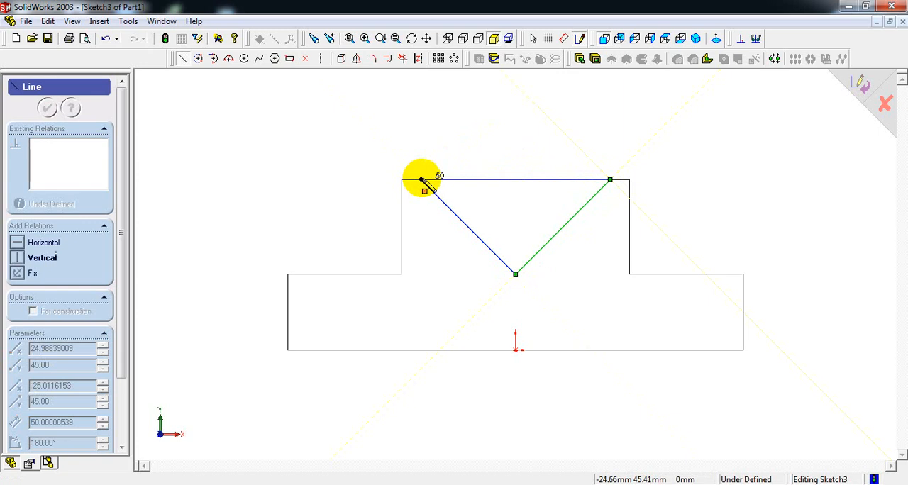
pyautogui.click(421, 180)
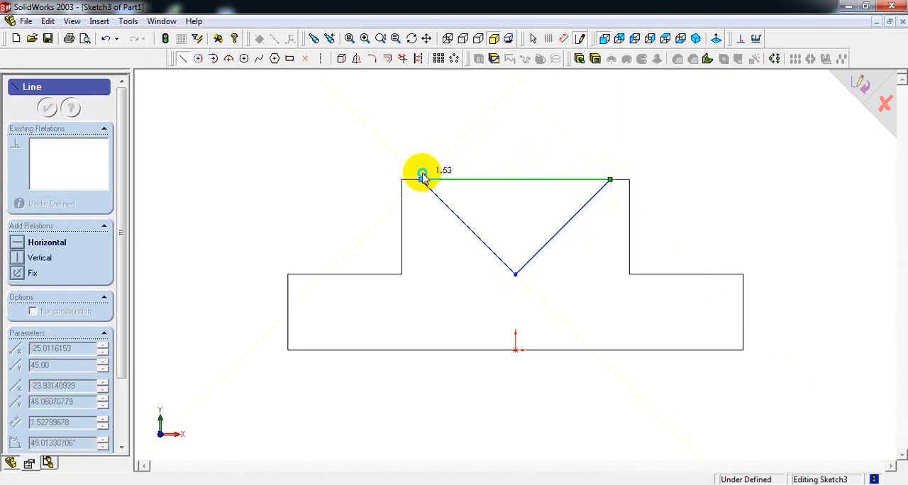
pyautogui.rightClick(421, 177)
pyautogui.click(439, 179)
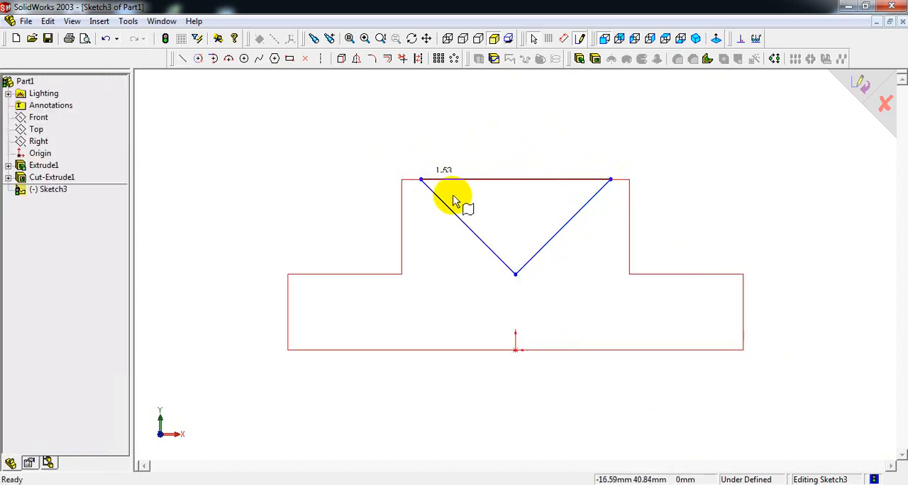
# - Dimension the gap between the V's right endpoint and the raised block's top right corner as 5 mm
pyautogui.rightClick(537, 136)
pyautogui.click(602, 238)
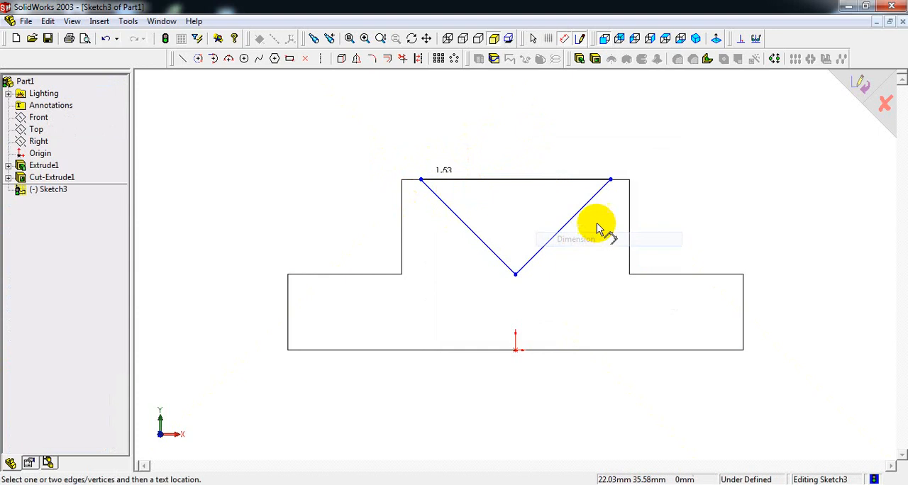
pyautogui.click(612, 181)
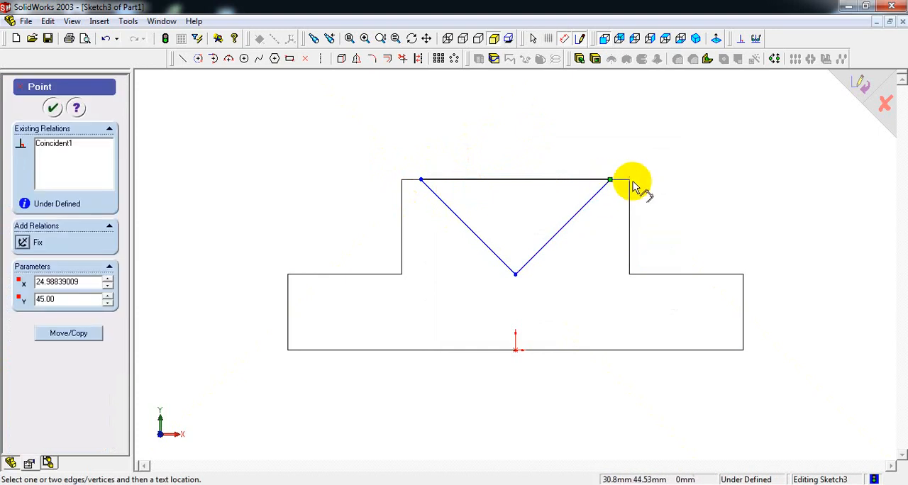
pyautogui.click(630, 184)
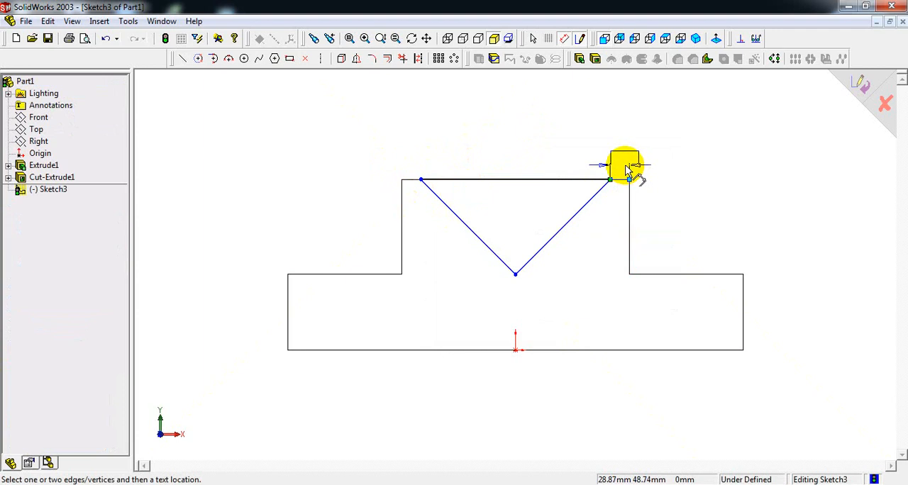
pyautogui.click(625, 169)
pyautogui.write('5')
pyautogui.press('Return')
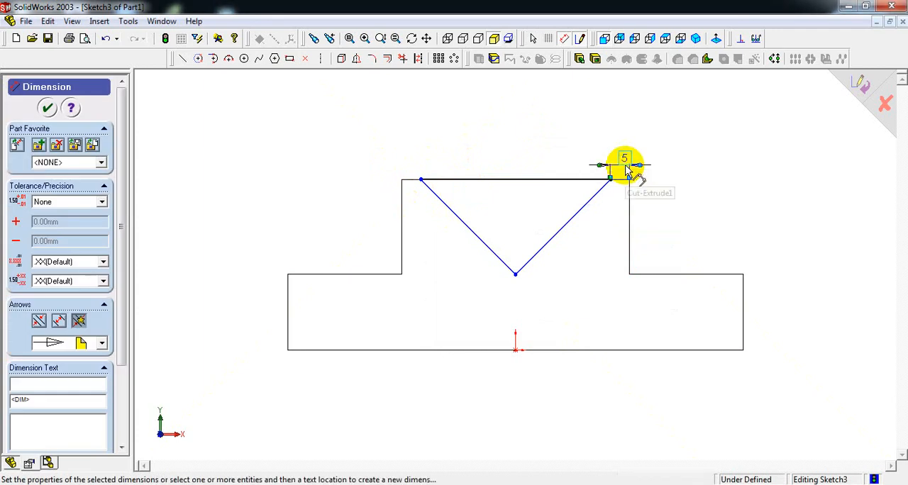
# - Dimension the gap between the V's left endpoint and the raised block's top left corner as 5 mm
pyautogui.click(422, 182)
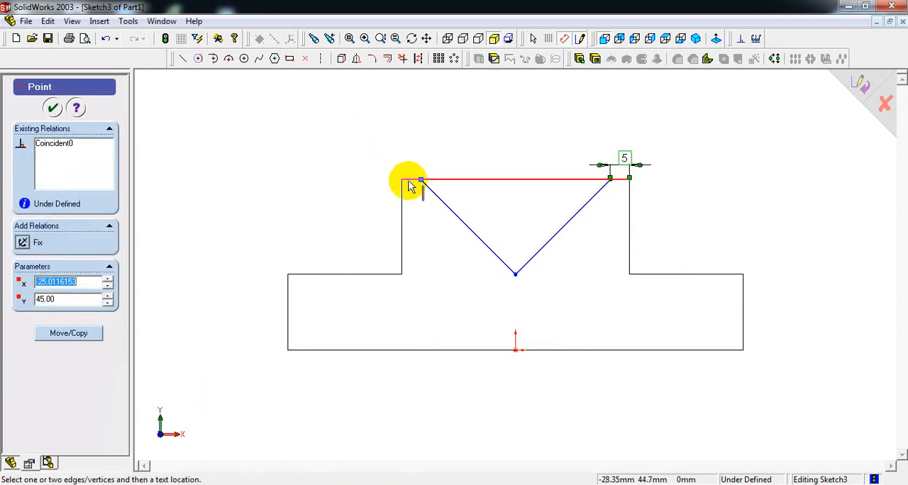
pyautogui.click(402, 183)
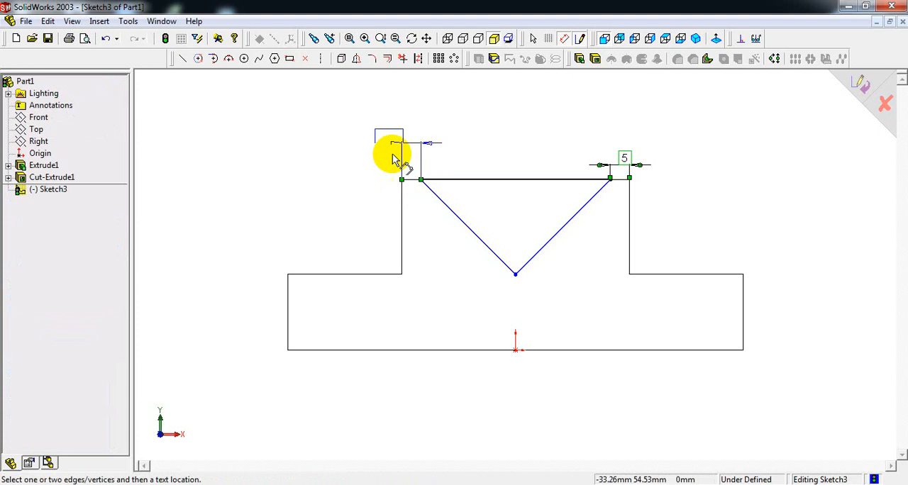
pyautogui.click(390, 158)
pyautogui.write('5')
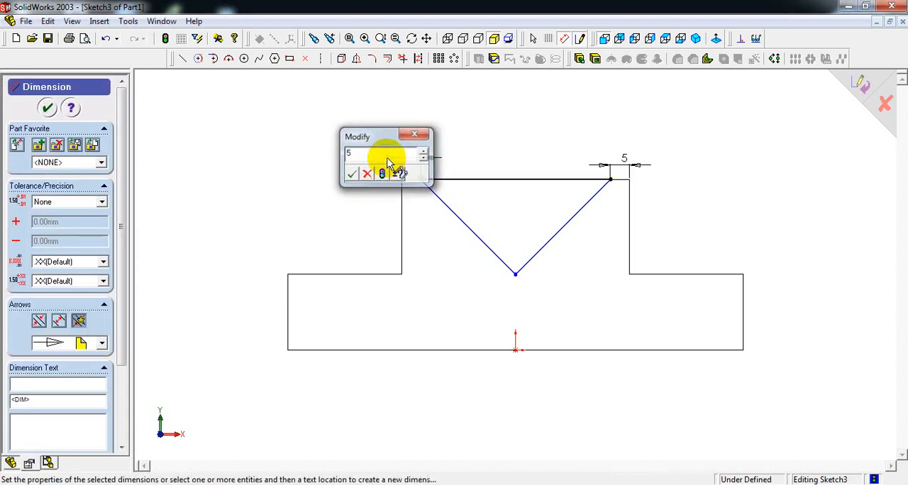
pyautogui.press('Return')
# - Check the notch in the reference drawing and dimension the V's apex 20 mm above the block's bottom edge
pyautogui.hotkey('alt', 'Tab')
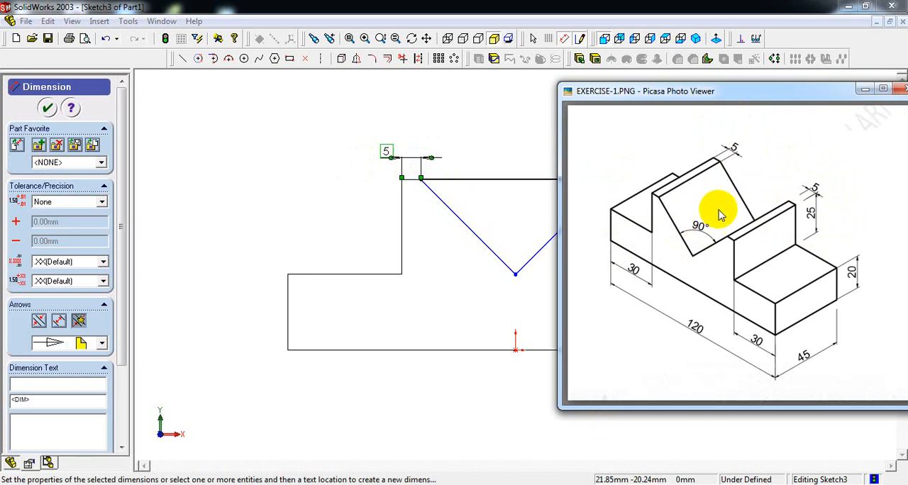
pyautogui.click(518, 141)
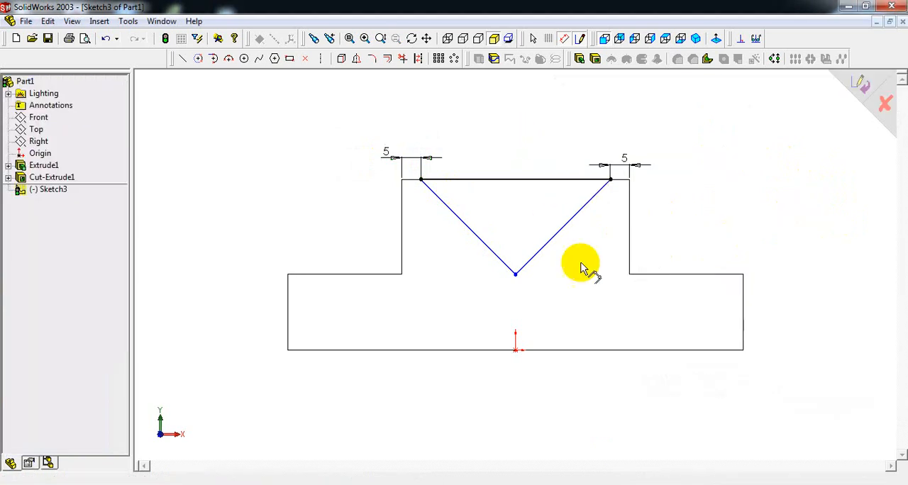
pyautogui.click(515, 277)
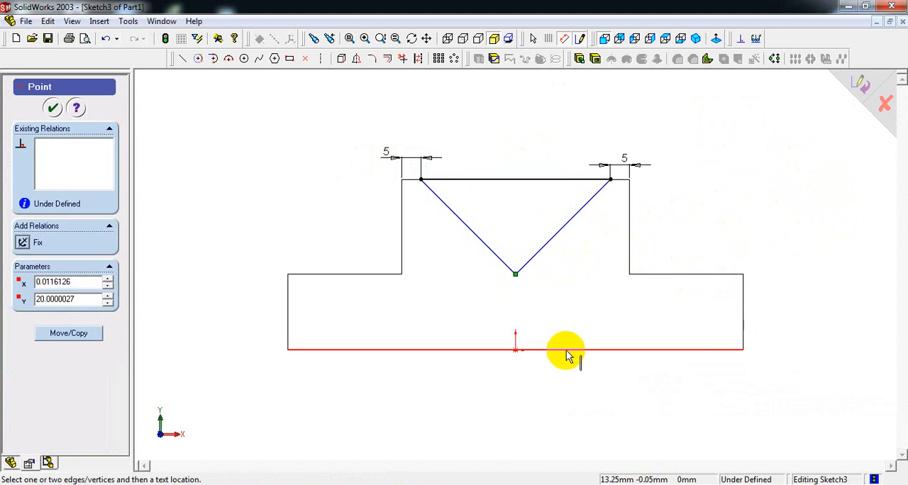
pyautogui.click(569, 349)
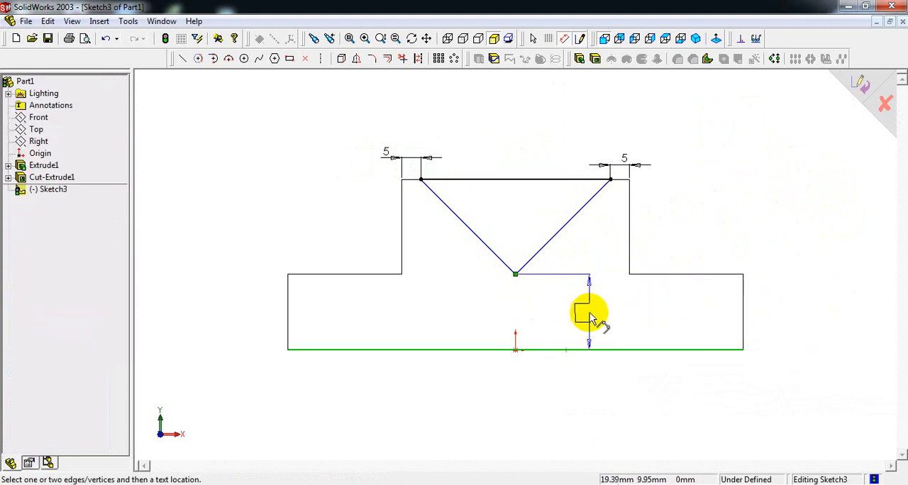
pyautogui.click(590, 316)
pyautogui.press('Return')
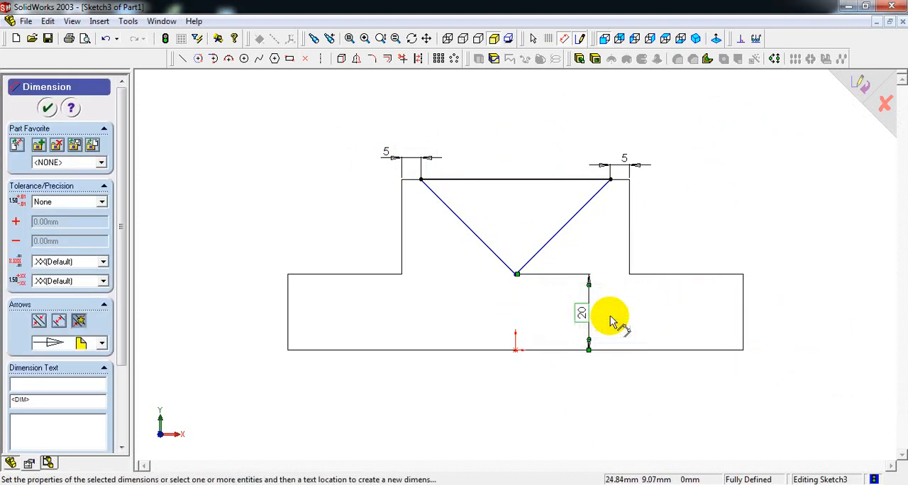
# - Add a driven horizontal dimension from the block's left edge to the V's apex
pyautogui.click(288, 338)
pyautogui.click(516, 276)
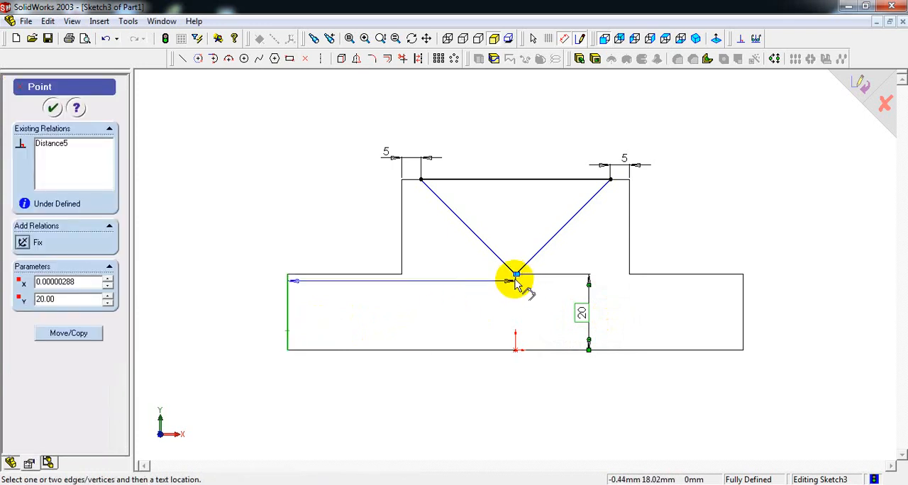
pyautogui.click(398, 403)
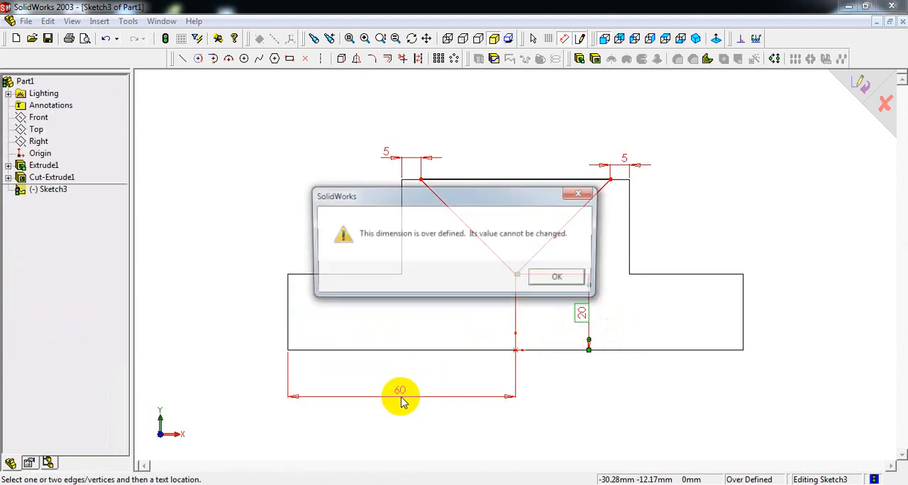
pyautogui.press('Return')
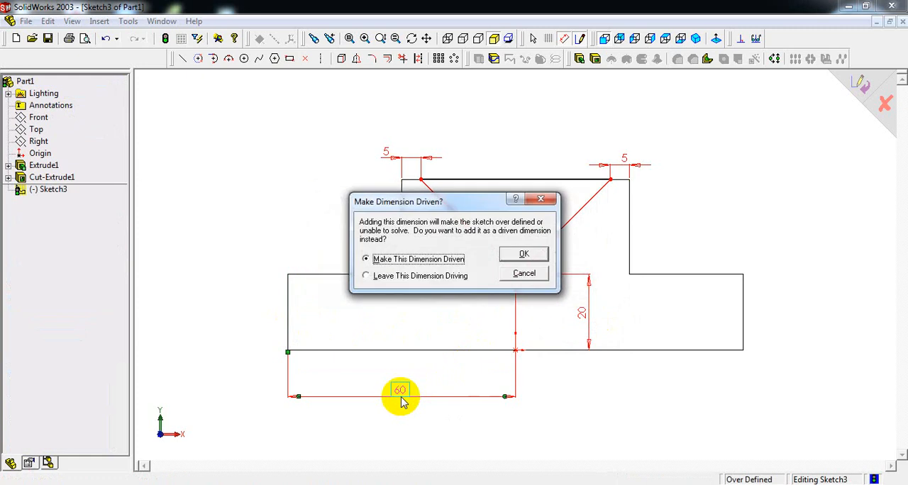
pyautogui.press('Return')
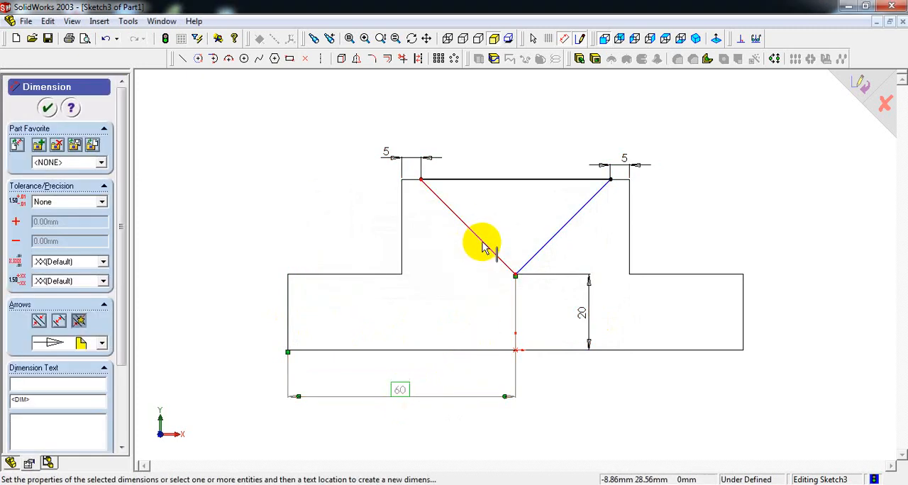
# - Add a driven angular dimension between the two slanted lines of the V
pyautogui.click(481, 243)
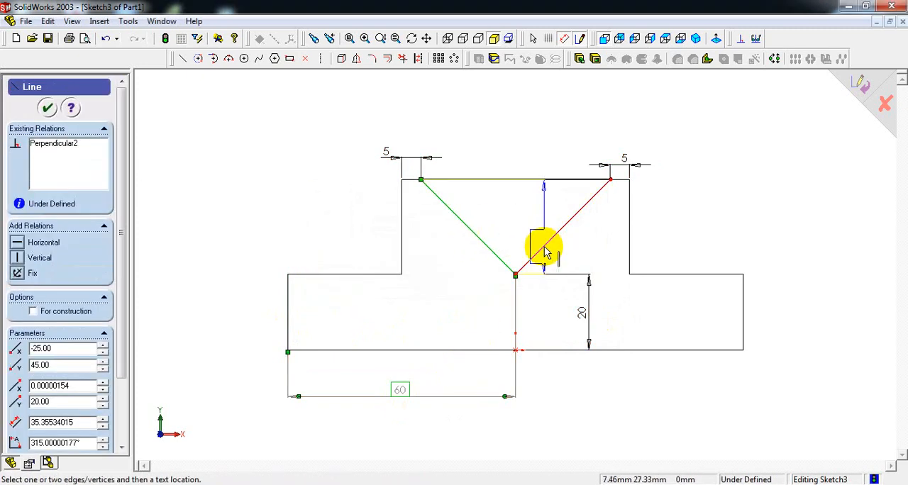
pyautogui.click(545, 251)
pyautogui.click(510, 231)
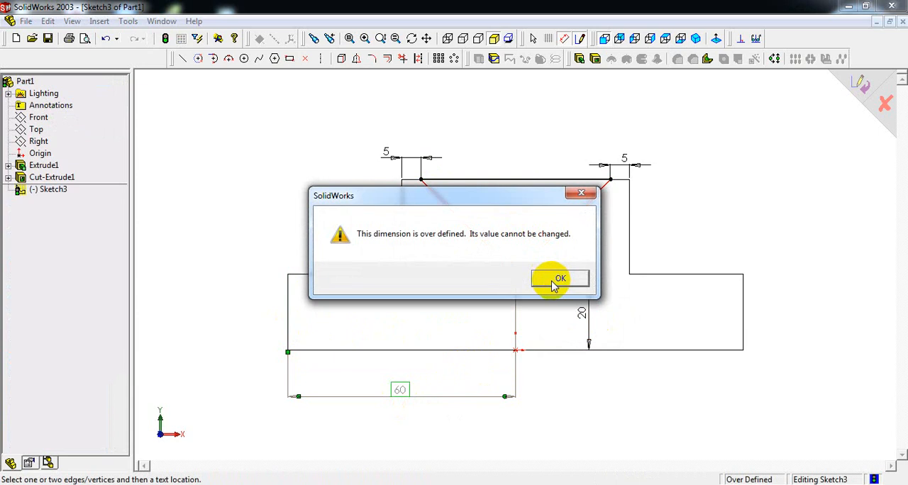
pyautogui.moveTo(482, 197); pyautogui.dragTo(273, 159)
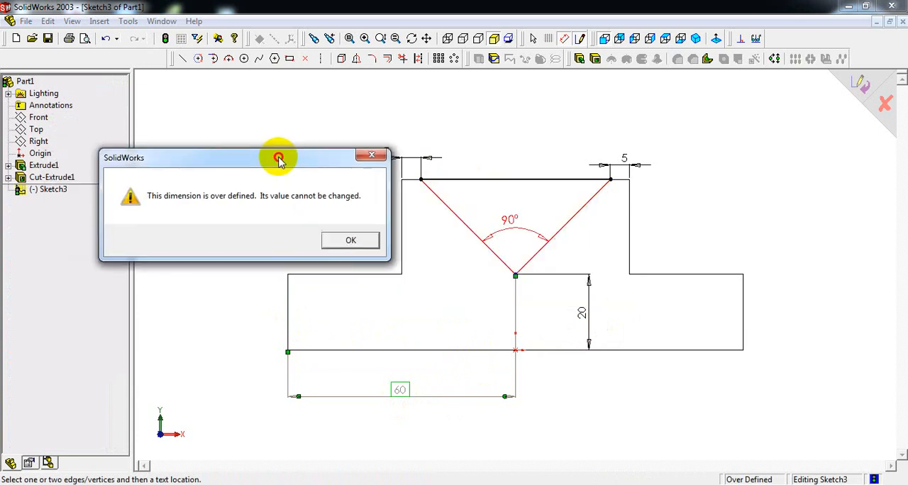
pyautogui.click(353, 241)
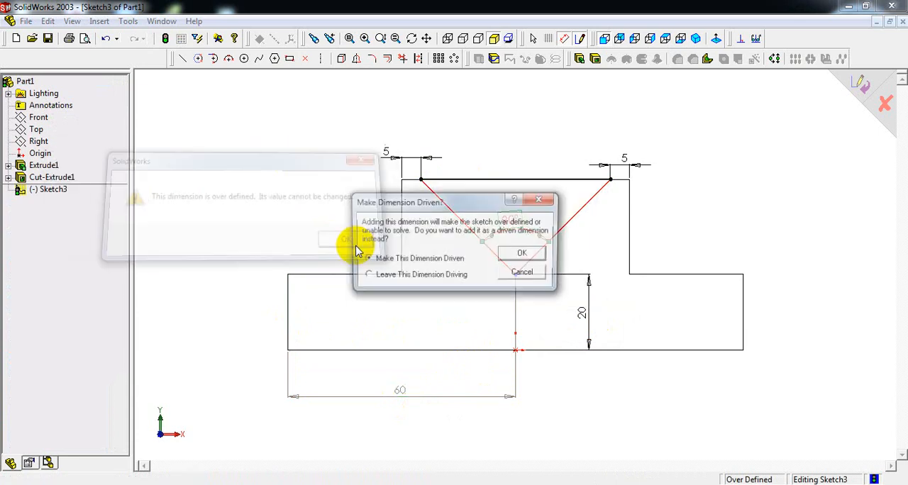
pyautogui.click(522, 251)
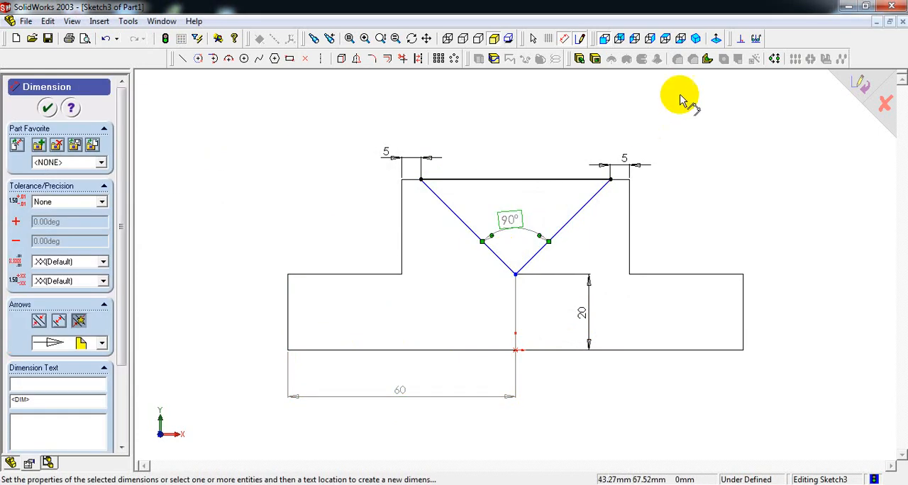
# - Extrude-cut the V profile Through All the block, checking the notch against the reference drawing
pyautogui.click(696, 38)
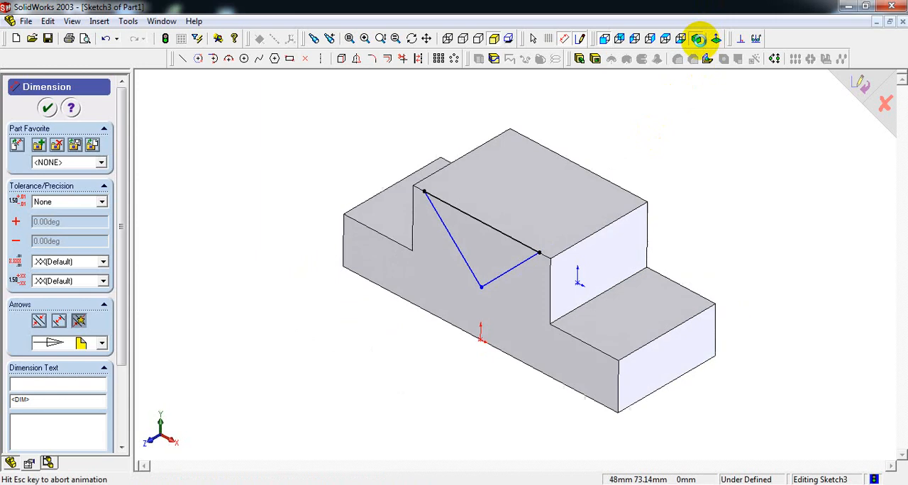
pyautogui.click(596, 59)
pyautogui.hotkey('alt', 'Tab')
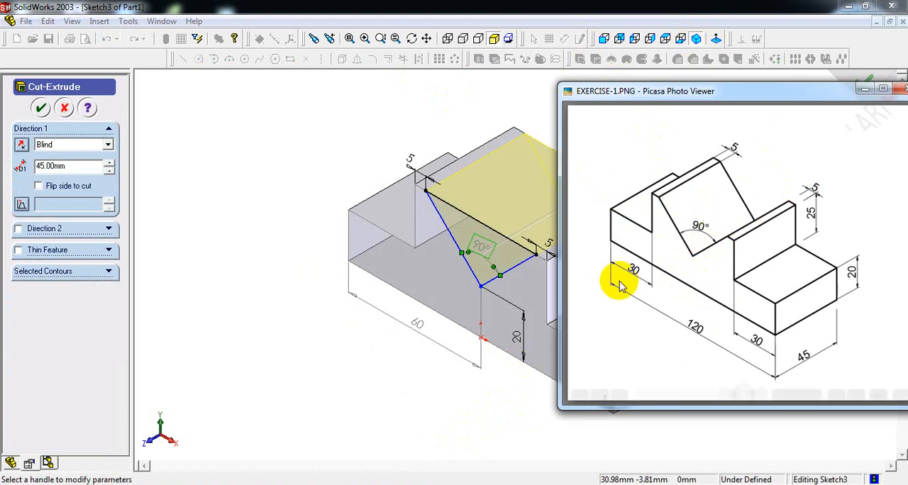
pyautogui.click(392, 122)
pyautogui.click(89, 146)
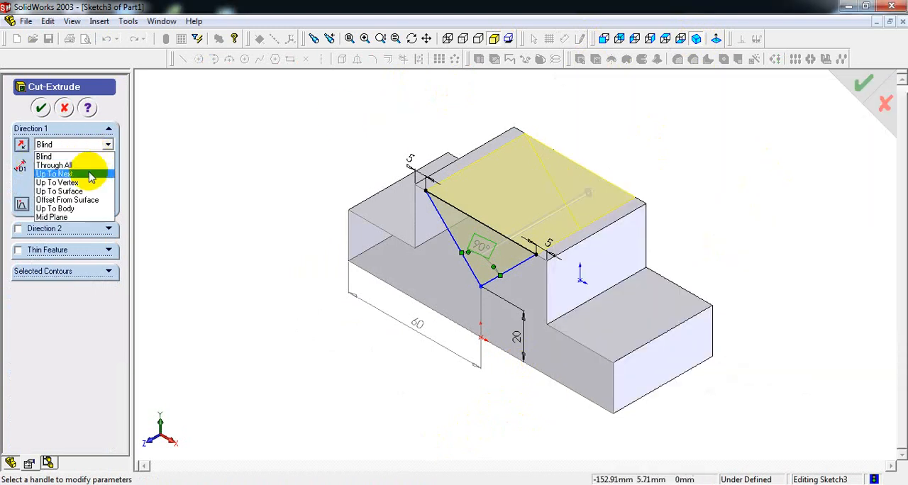
pyautogui.click(92, 167)
pyautogui.click(78, 145)
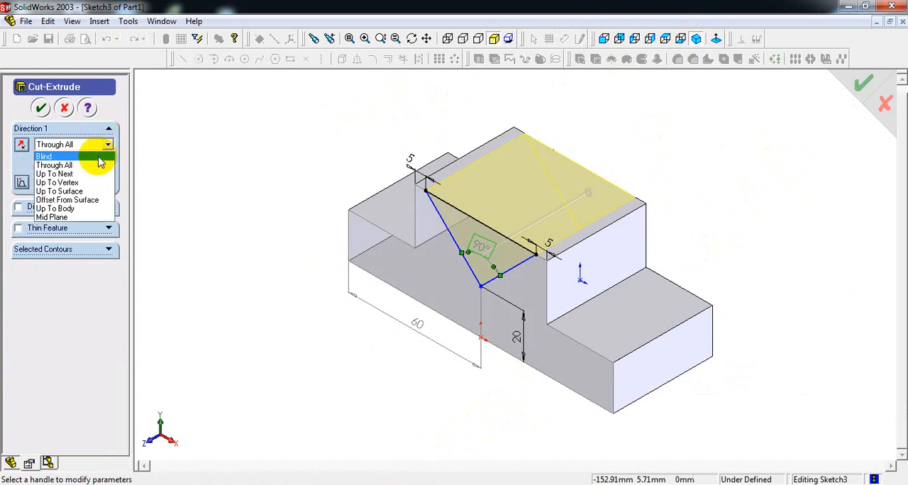
pyautogui.click(92, 156)
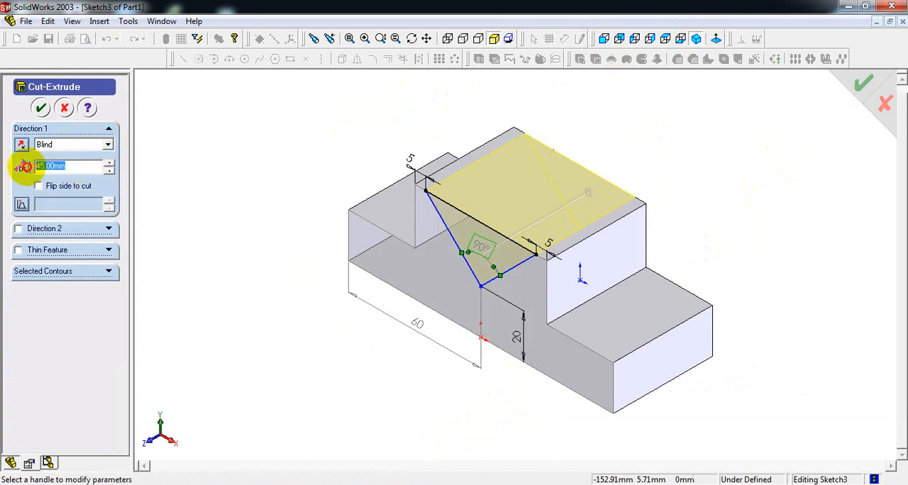
pyautogui.click(102, 146)
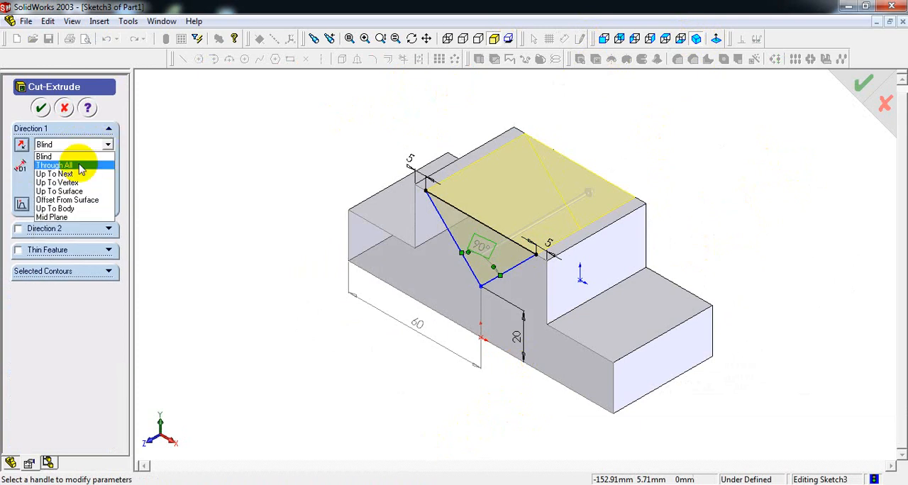
pyautogui.click(81, 165)
pyautogui.click(40, 108)
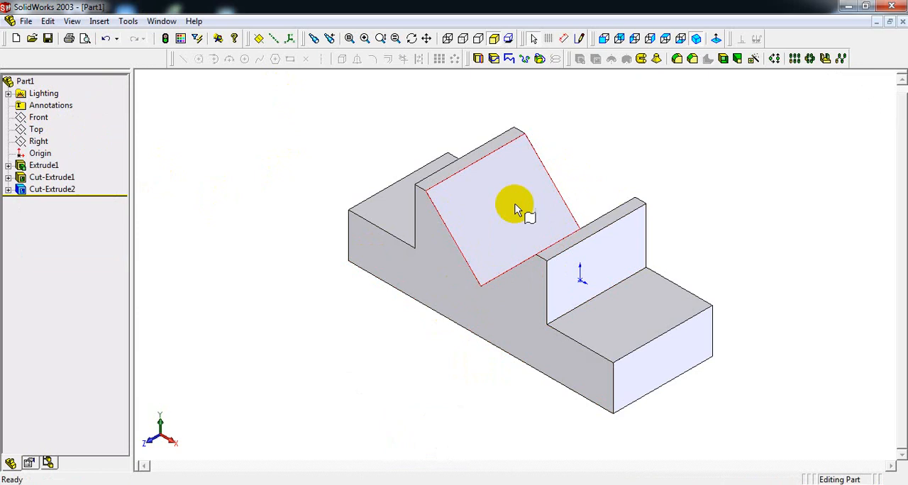
# - Compare the finished model with the reference drawing and add a reference dimension for the block's overall length
pyautogui.click(460, 484)
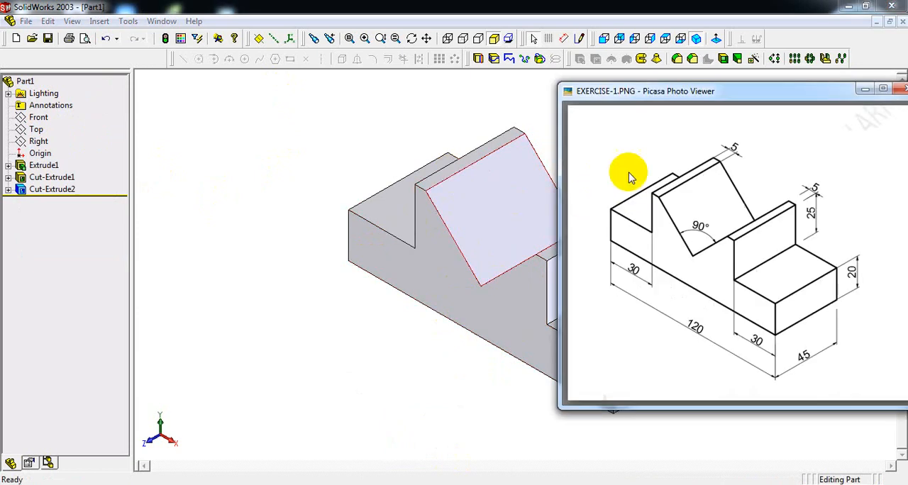
pyautogui.moveTo(681, 90); pyautogui.dragTo(102, 91)
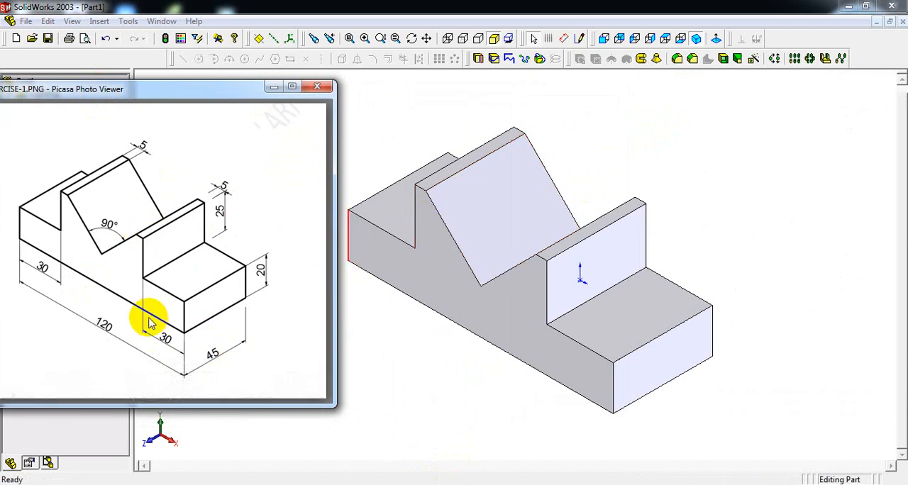
pyautogui.click(567, 39)
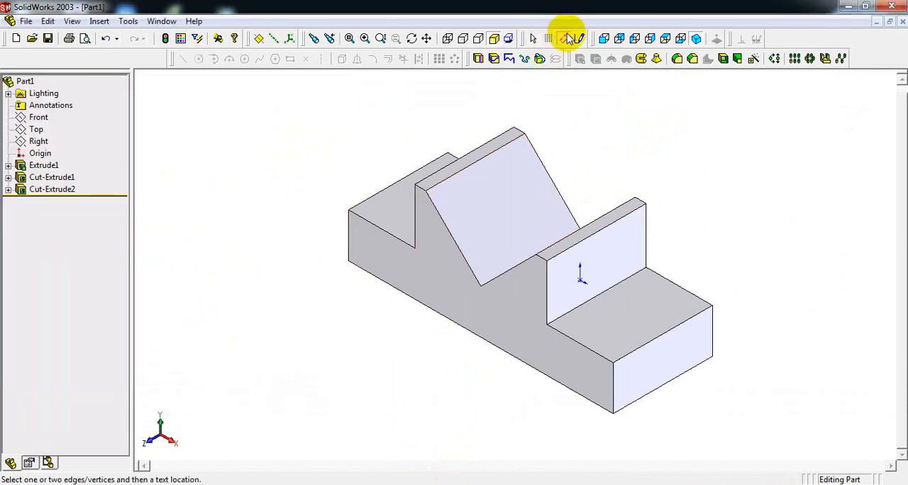
pyautogui.click(348, 253)
pyautogui.click(610, 390)
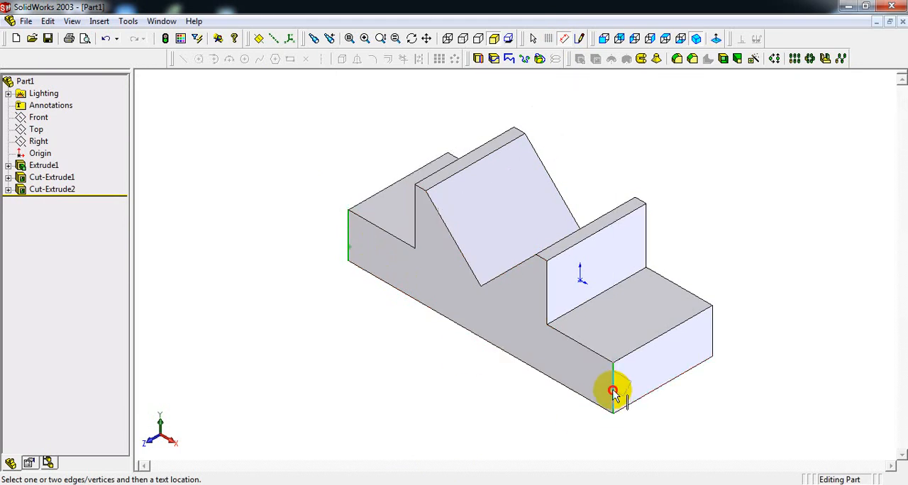
pyautogui.click(465, 386)
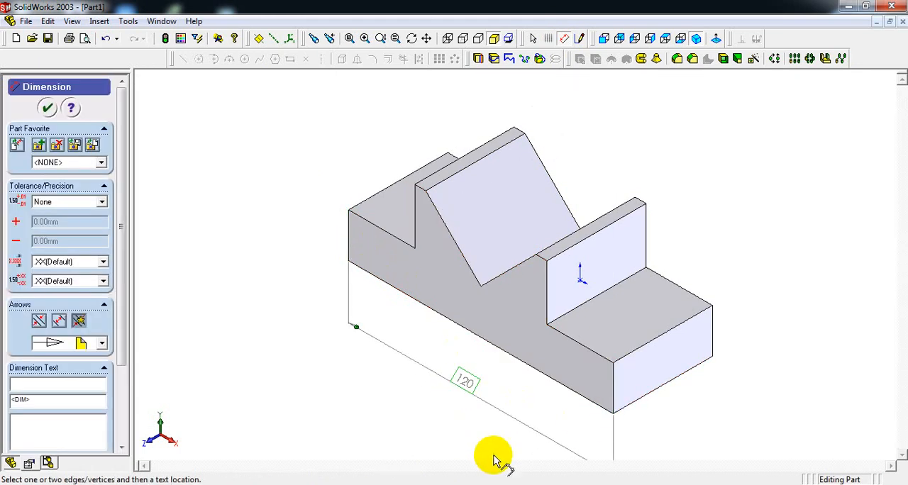
# - Add reference dimensions for the block's depth and the top thickness of the wall on the V's right side
pyautogui.click(715, 337)
pyautogui.click(612, 379)
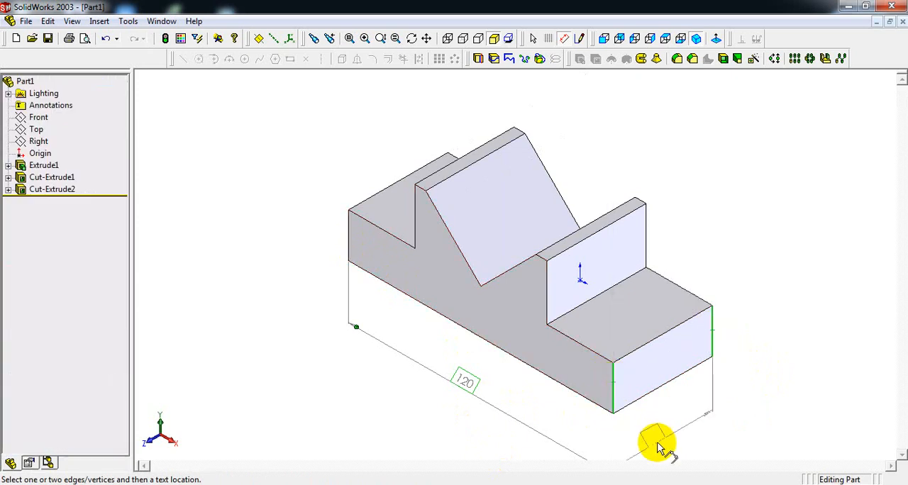
pyautogui.click(667, 434)
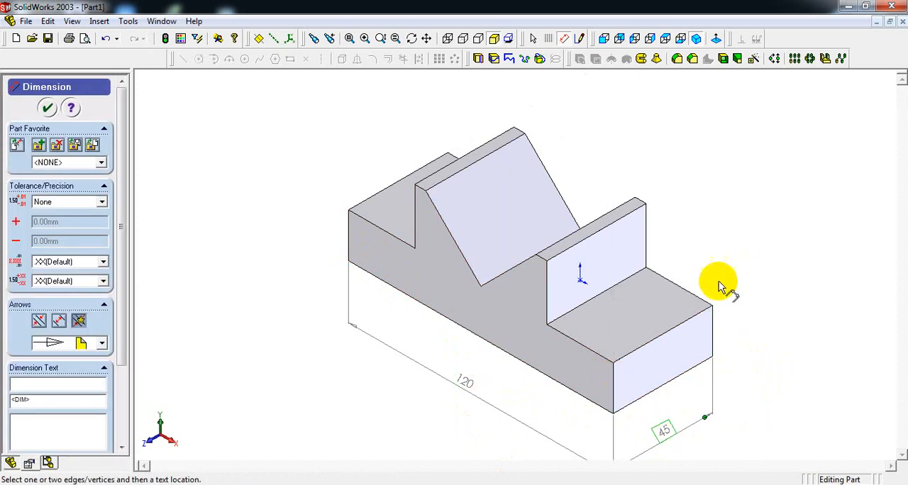
pyautogui.click(641, 205)
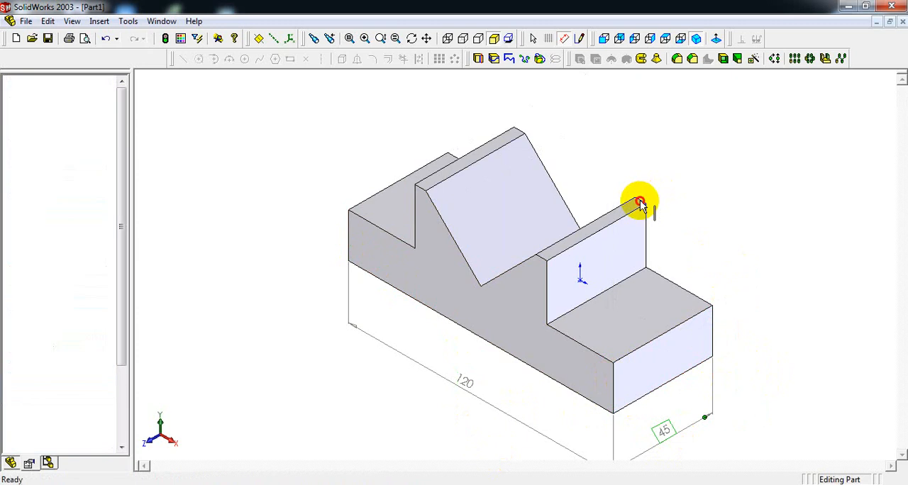
pyautogui.click(653, 188)
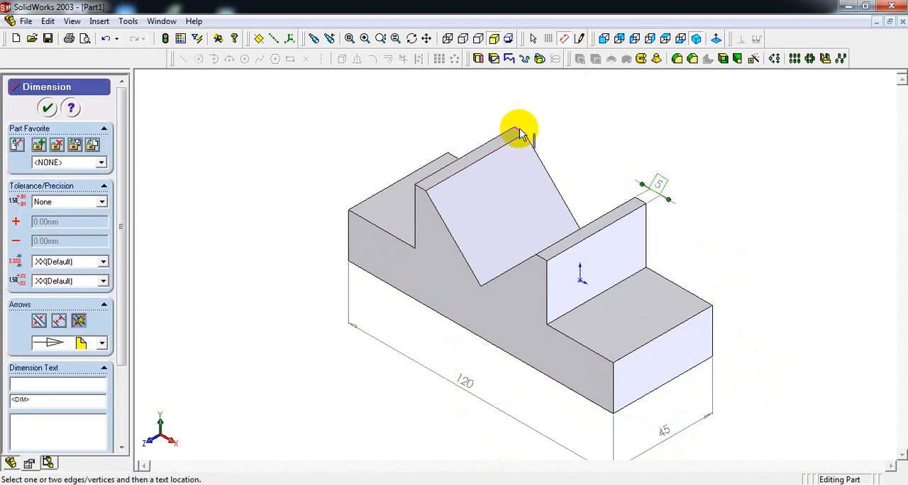
pyautogui.click(517, 136)
pyautogui.click(543, 124)
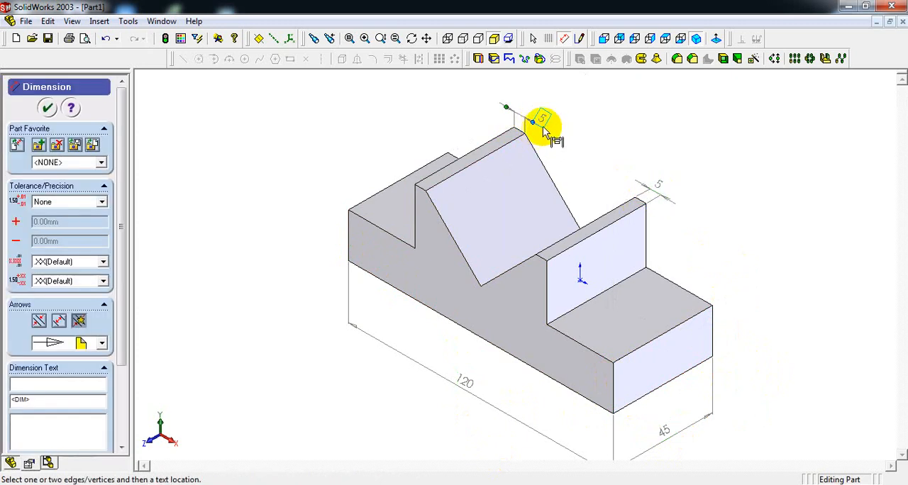
pyautogui.press('Delete')
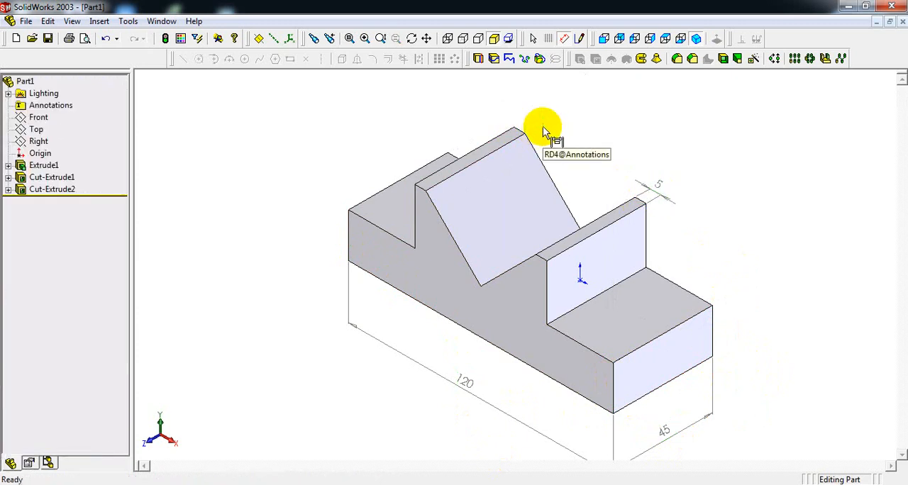
# - Add reference dimensions for the left wall's top thickness and the V notch's angle, placing the angle text inside the notch
pyautogui.click(506, 134)
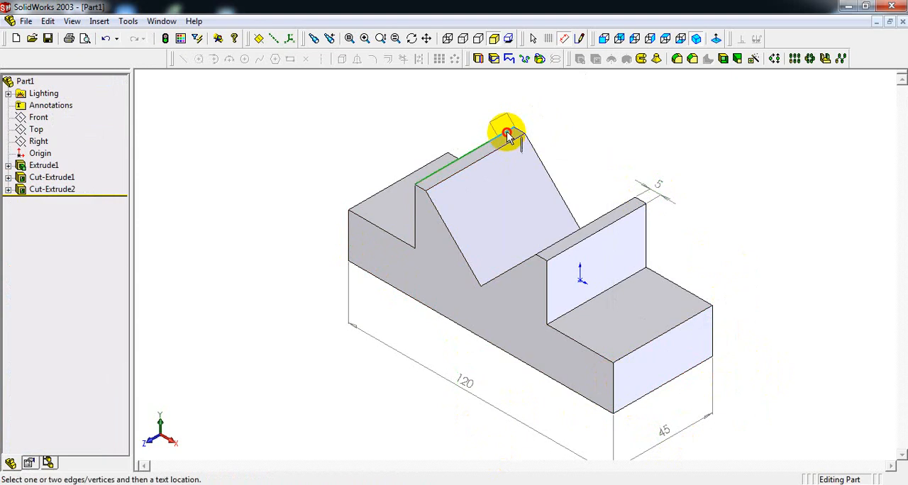
pyautogui.click(549, 124)
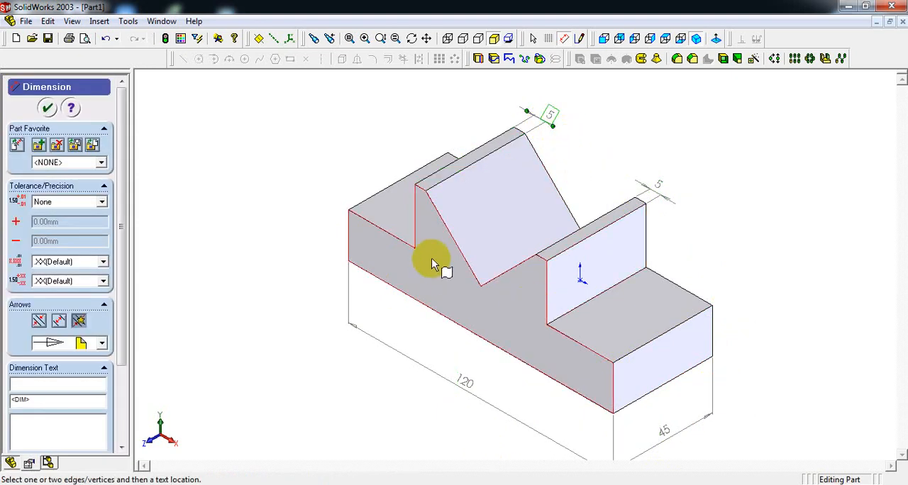
pyautogui.click(459, 254)
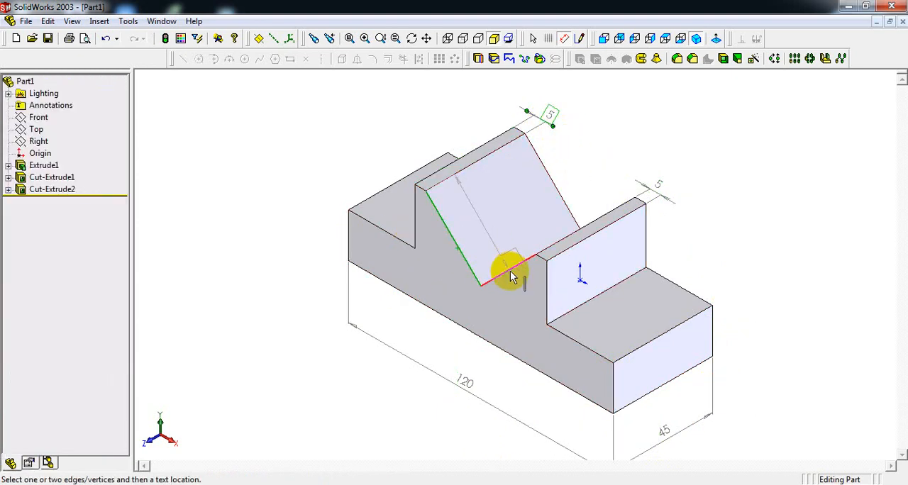
pyautogui.click(488, 246)
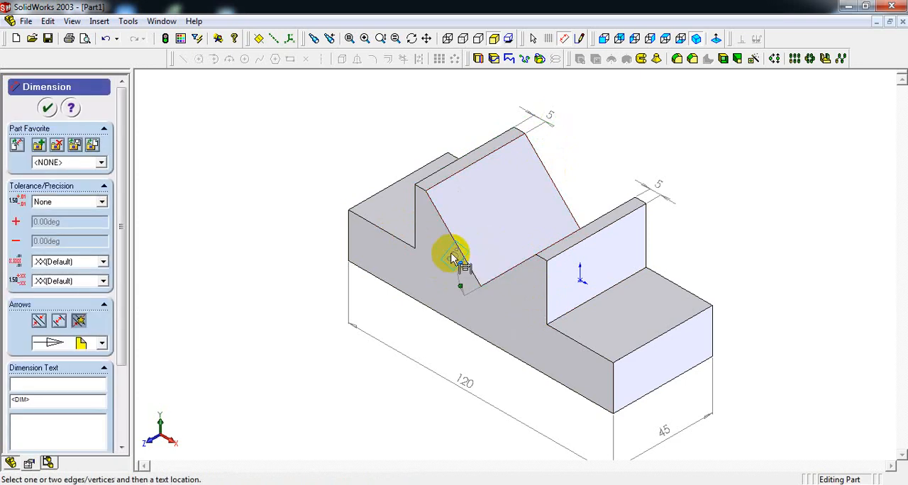
pyautogui.moveTo(453, 254); pyautogui.dragTo(480, 250)
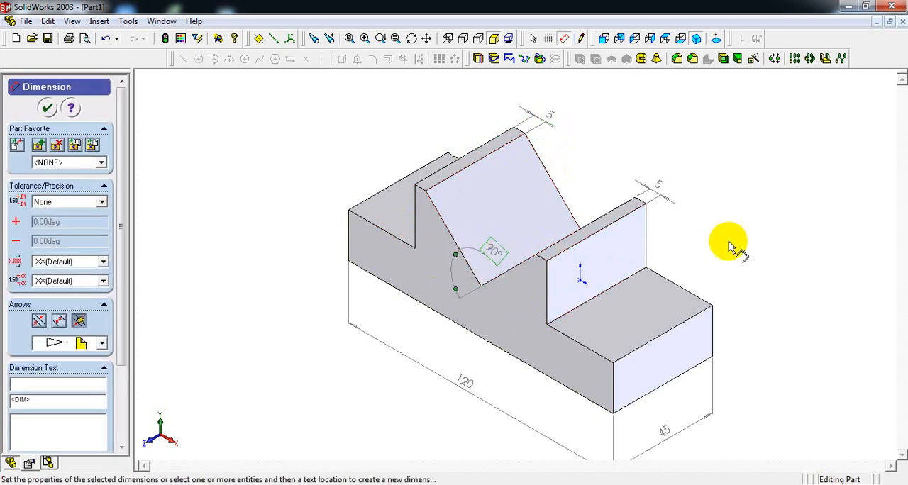
pyautogui.click(576, 345)
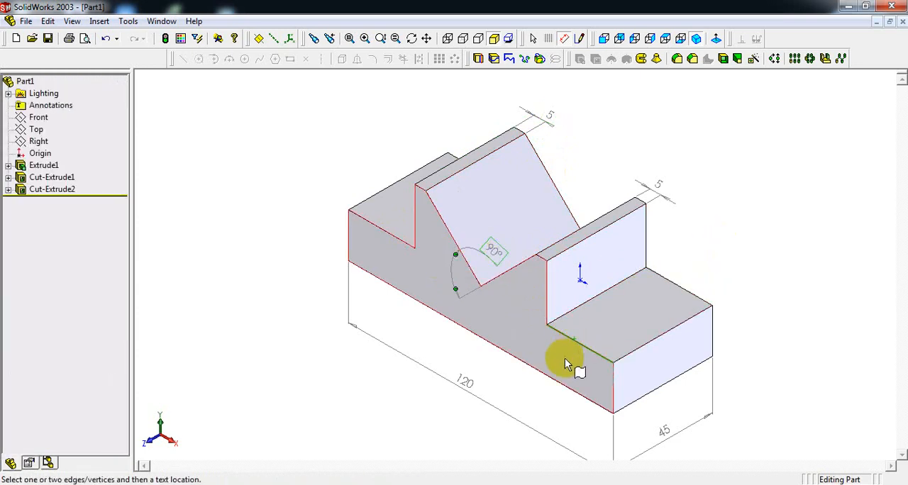
pyautogui.click(564, 361)
pyautogui.click(663, 317)
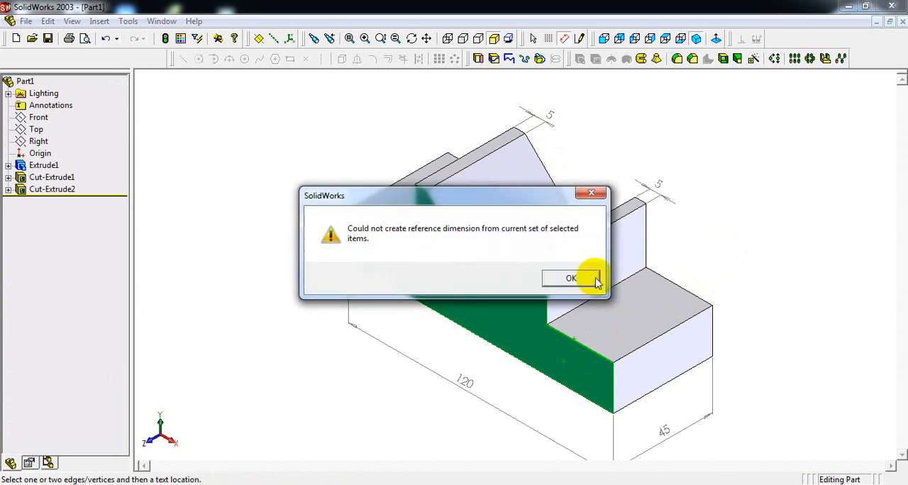
pyautogui.click(573, 278)
# - Add a reference dimension for the right end step's length, placed on the front face below its top edge
pyautogui.click(585, 351)
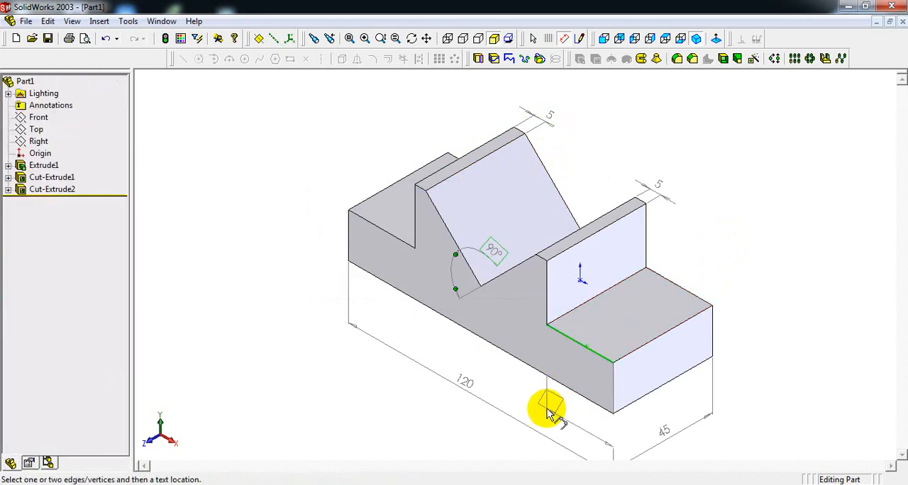
pyautogui.click(583, 374)
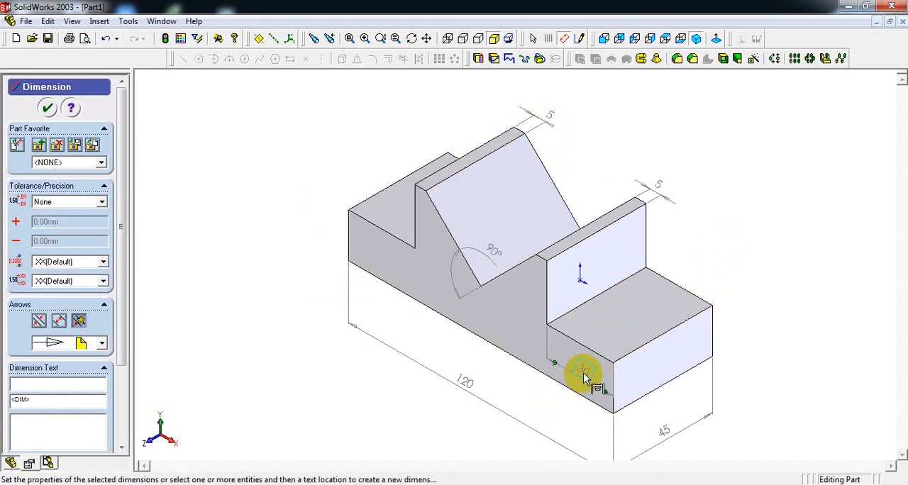
pyautogui.click(766, 229)
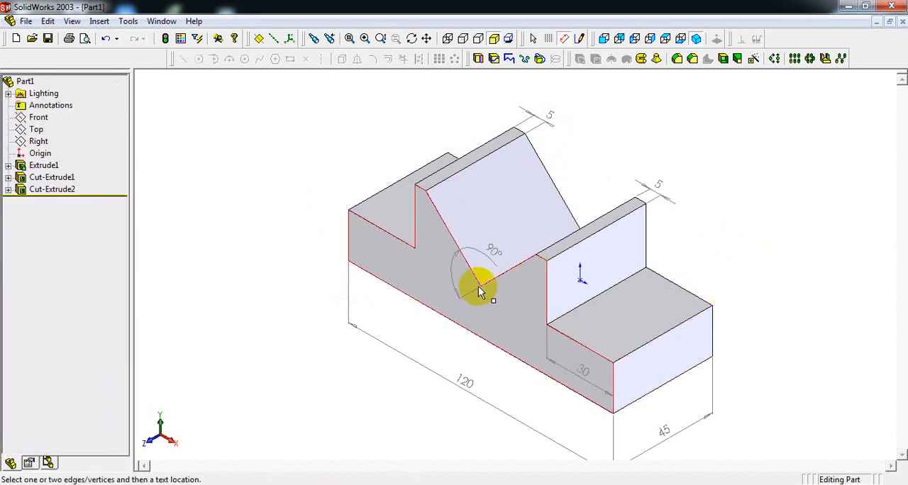
pyautogui.click(702, 334)
pyautogui.click(744, 324)
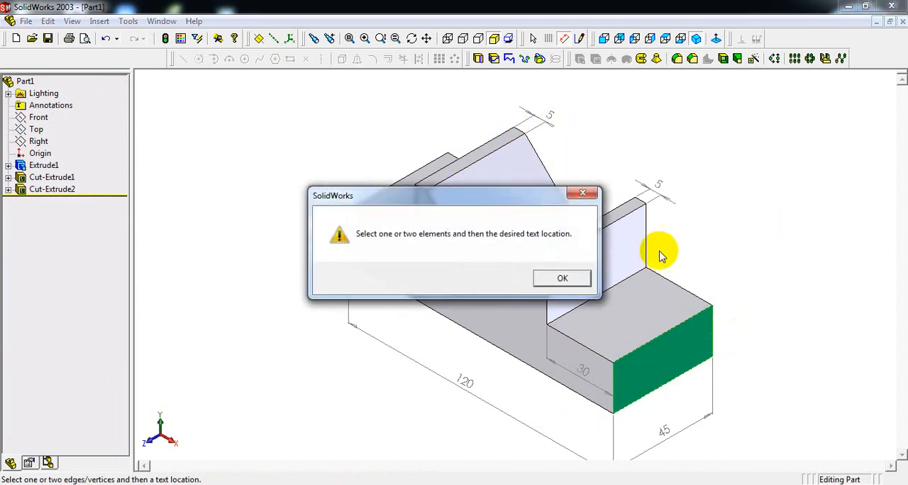
pyautogui.click(570, 280)
# - Add reference dimensions for the right end step's height and for the height of the wall rising above that step
pyautogui.click(685, 322)
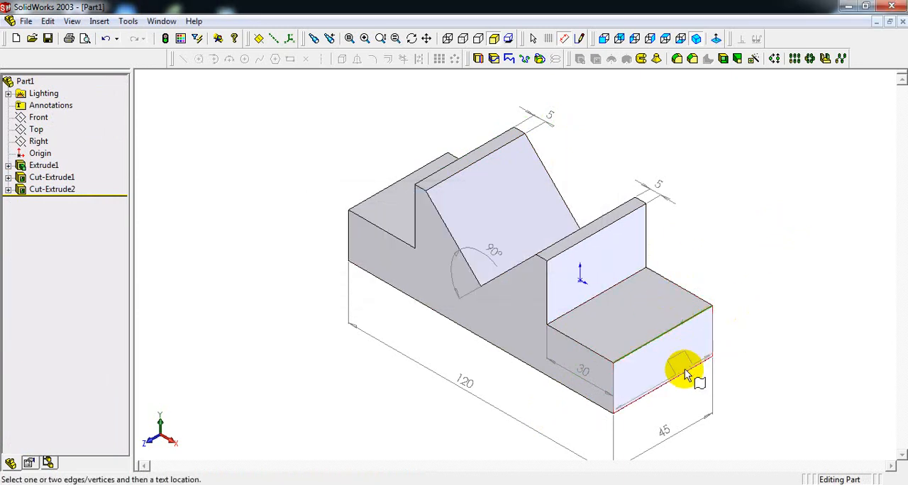
pyautogui.click(700, 362)
pyautogui.click(739, 321)
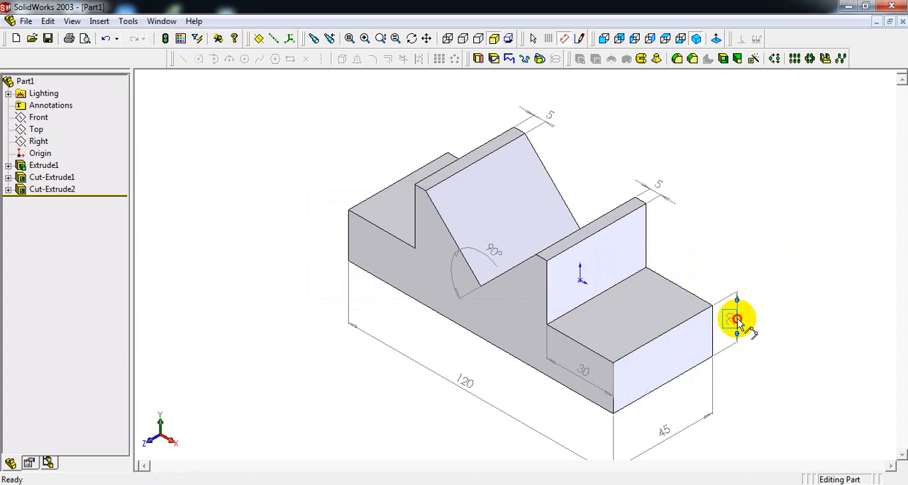
pyautogui.click(619, 221)
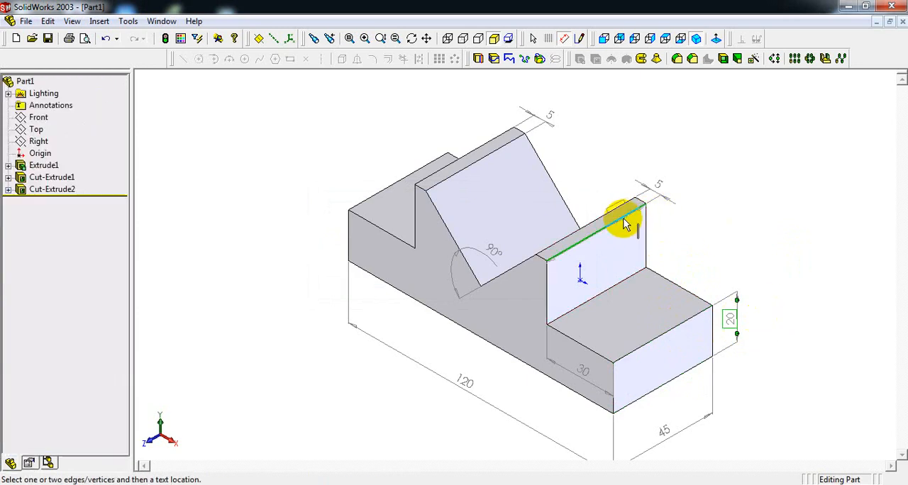
pyautogui.click(628, 285)
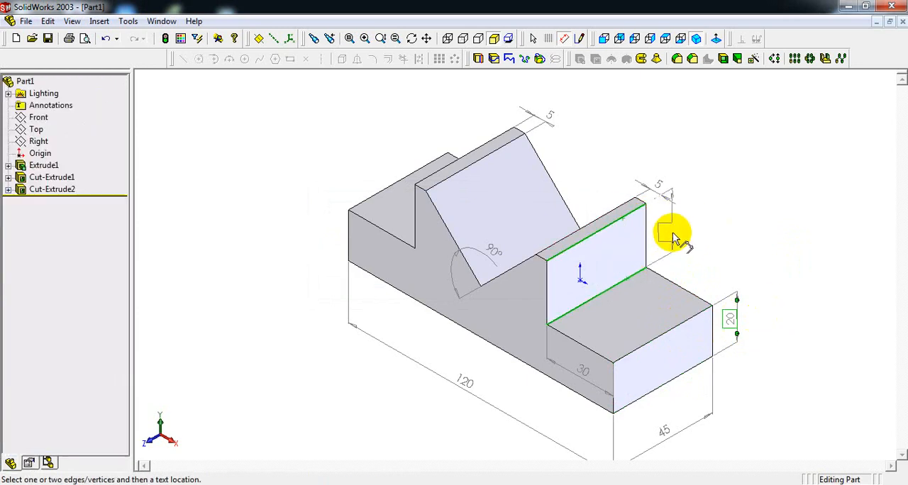
pyautogui.click(667, 232)
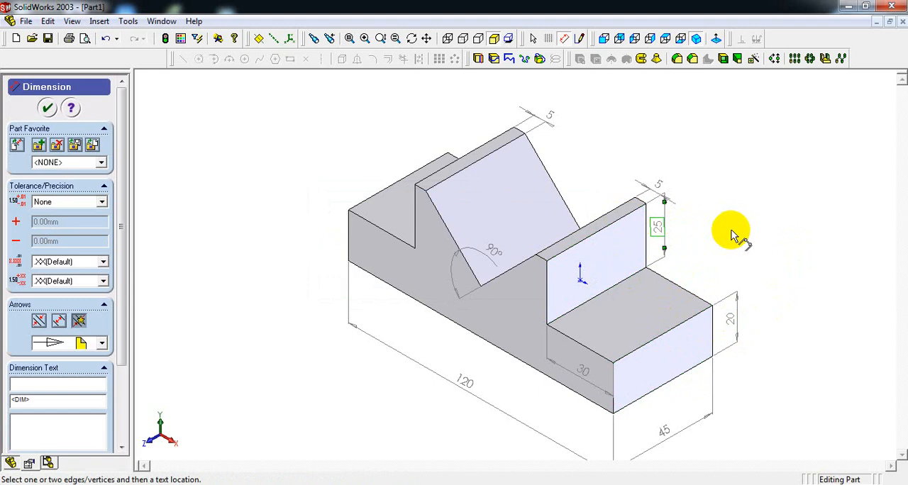
# - Add a reference dimension for the block's overall height, from the left wall's top edge to the bottom front edge, placed beside the left end
pyautogui.click(420, 189)
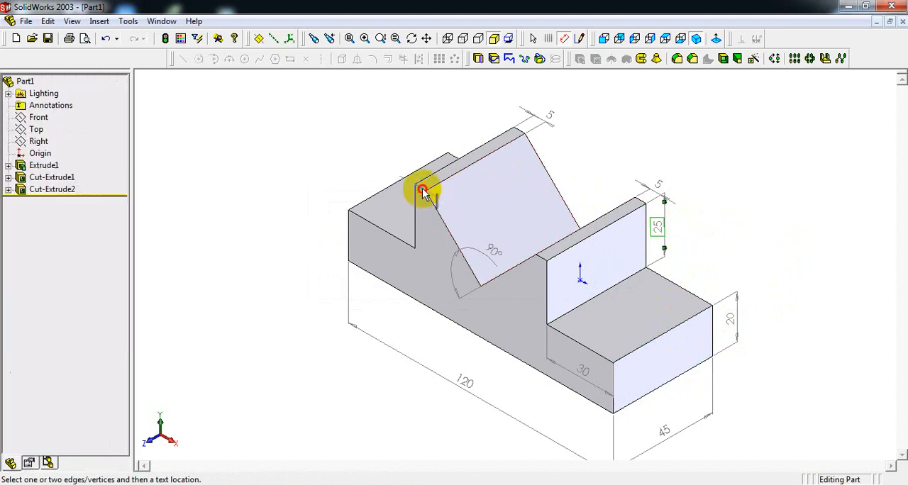
pyautogui.click(417, 297)
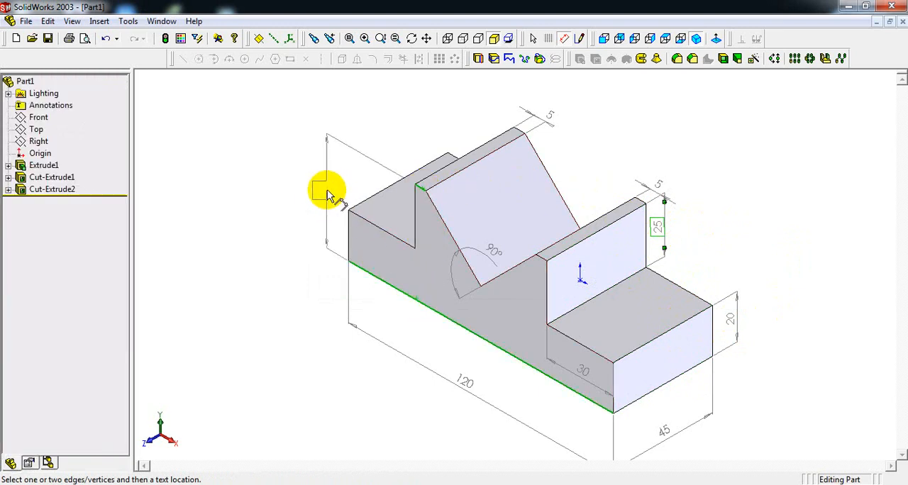
pyautogui.click(314, 186)
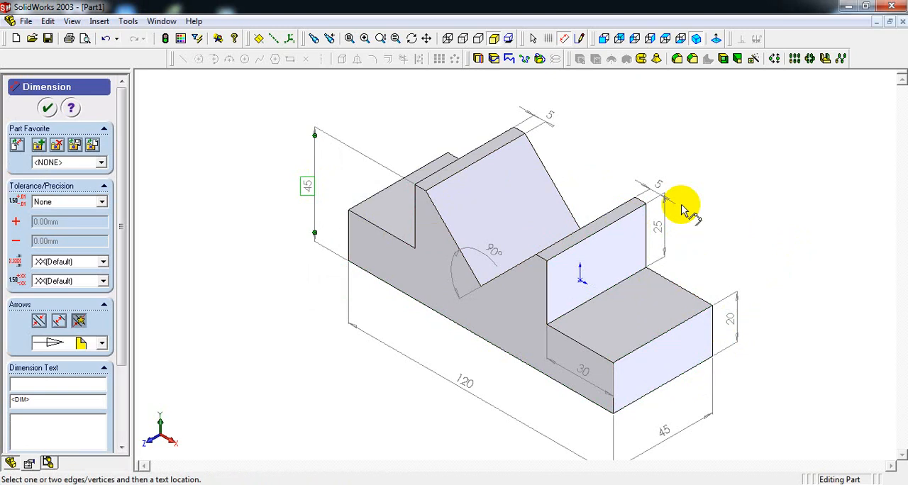
# - Save the part as "exercise - 1 mcad" in the M-CAD exercise part drawing folder
pyautogui.click(26, 21)
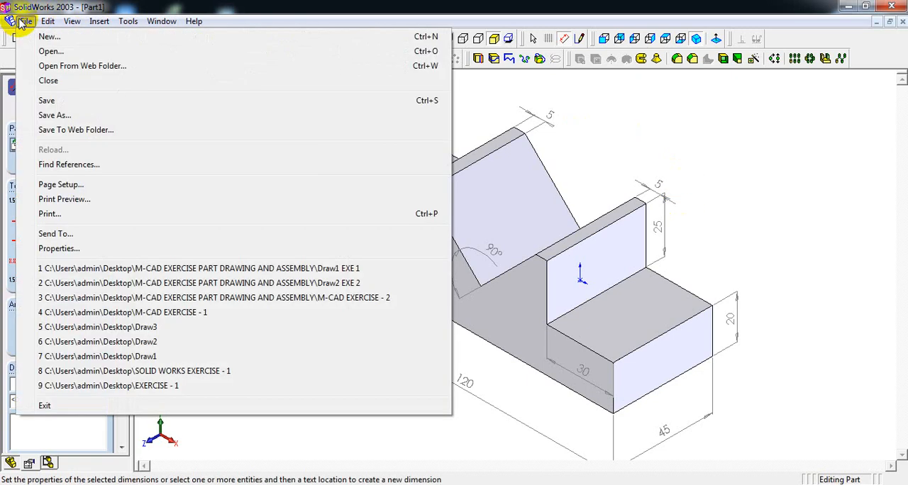
pyautogui.click(47, 103)
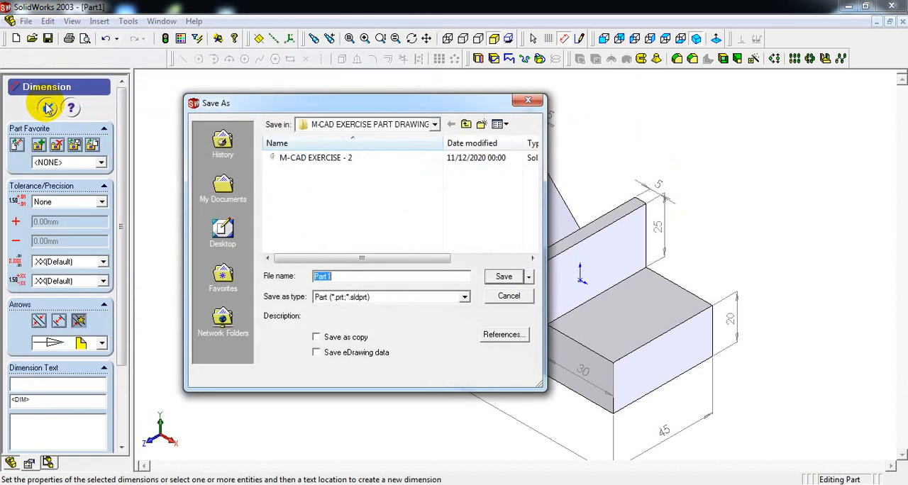
pyautogui.click(222, 230)
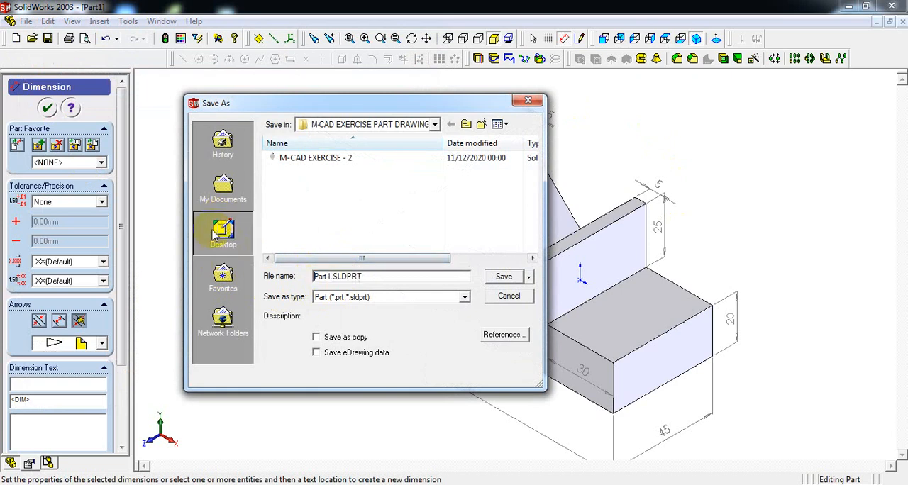
pyautogui.doubleClick(328, 276)
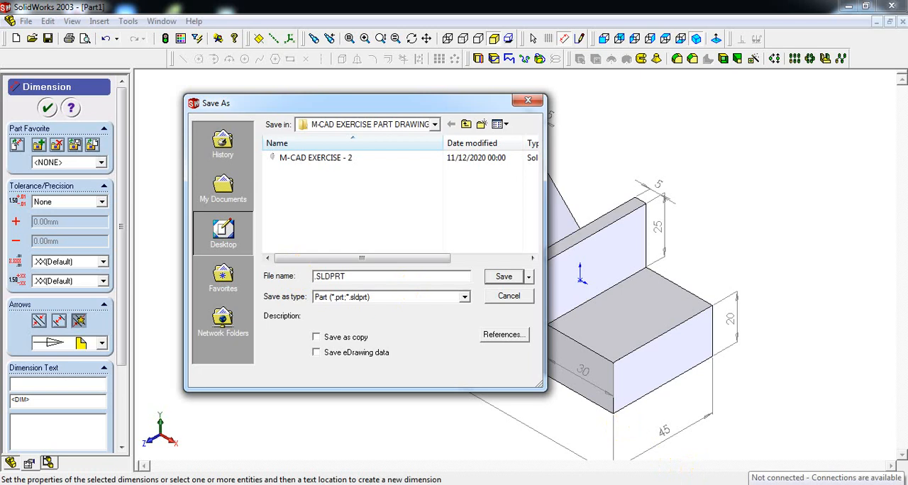
pyautogui.write('exercise - 1 mcad')
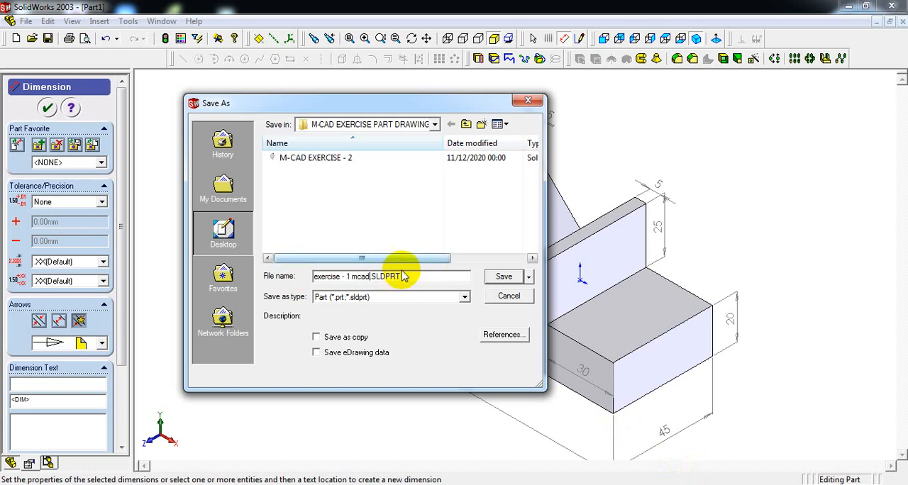
pyautogui.click(503, 276)
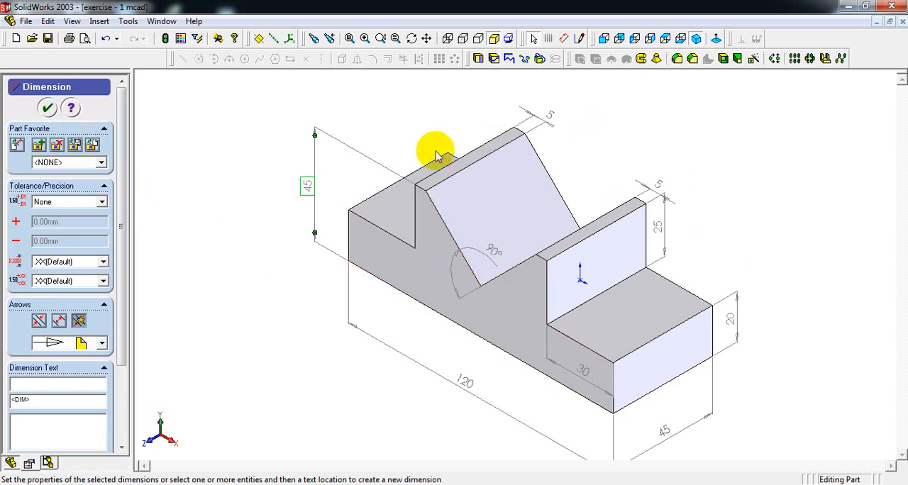
# - Create a new document from the Drawing template, dismissing the template version warning
pyautogui.click(26, 21)
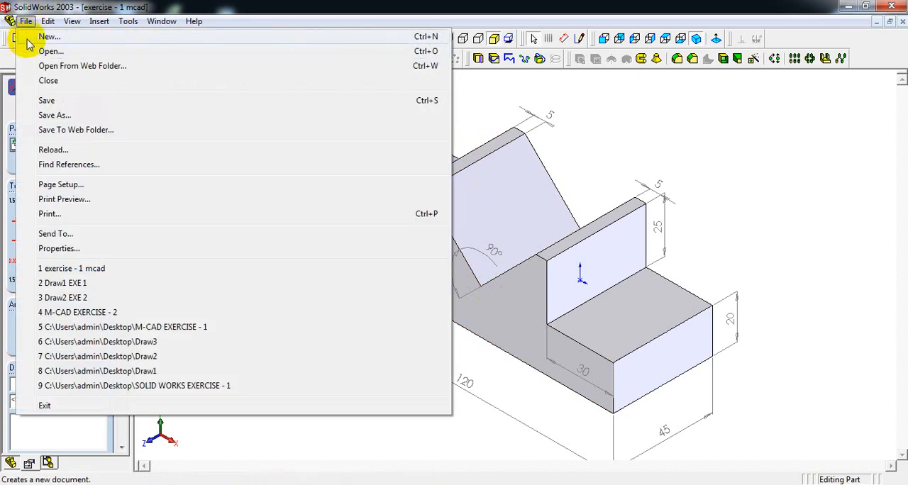
pyautogui.click(28, 39)
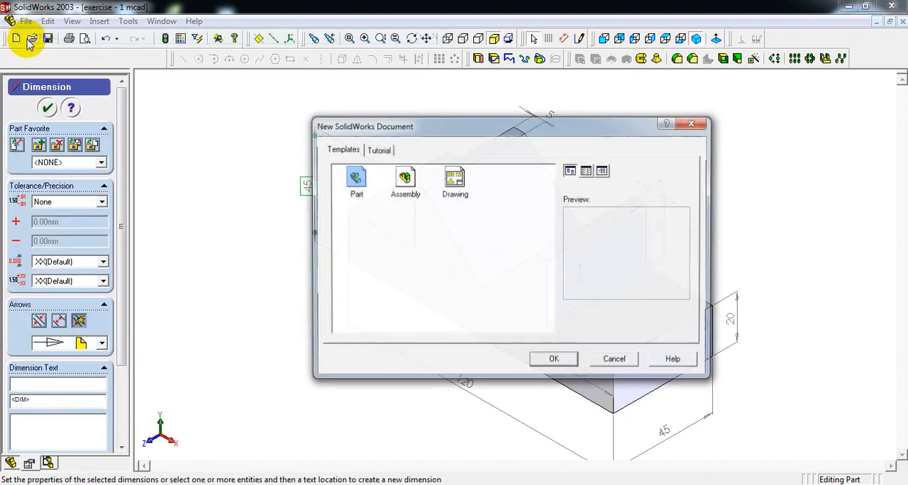
pyautogui.click(455, 181)
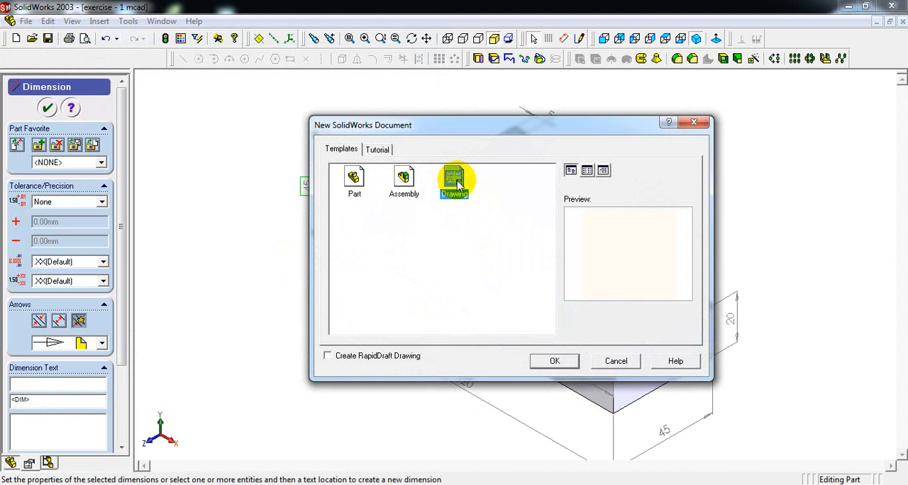
pyautogui.click(553, 362)
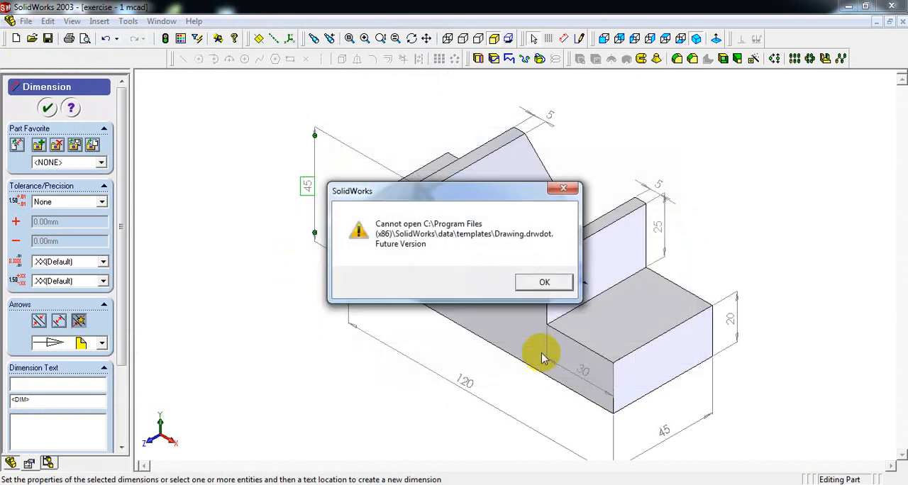
pyautogui.click(544, 281)
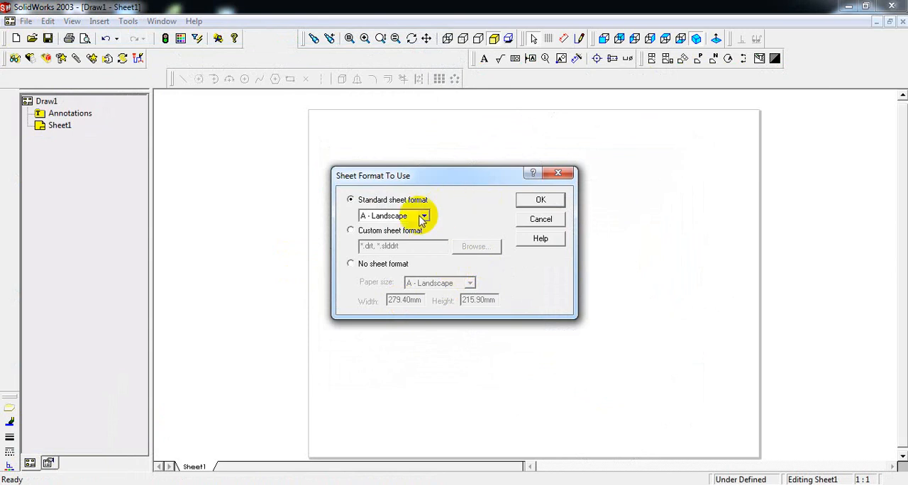
# - Set up the drawing sheet with no sheet format and A4 - Landscape paper size
pyautogui.click(351, 266)
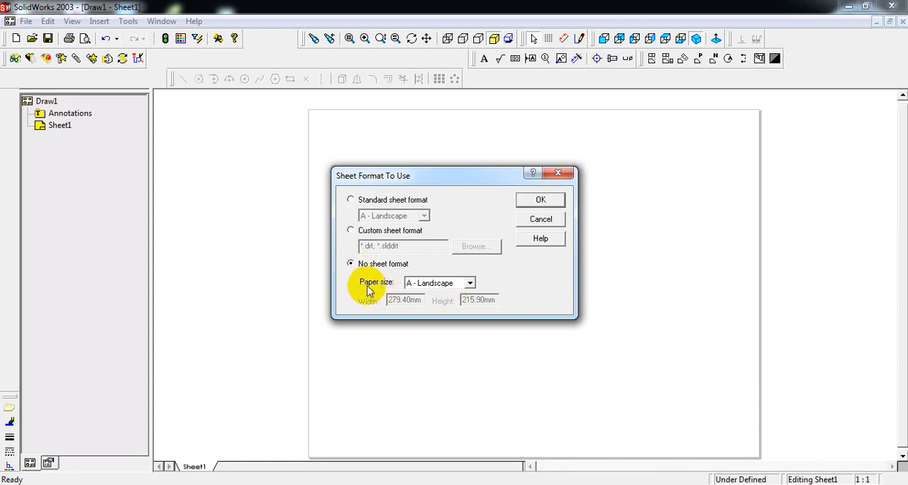
pyautogui.click(469, 283)
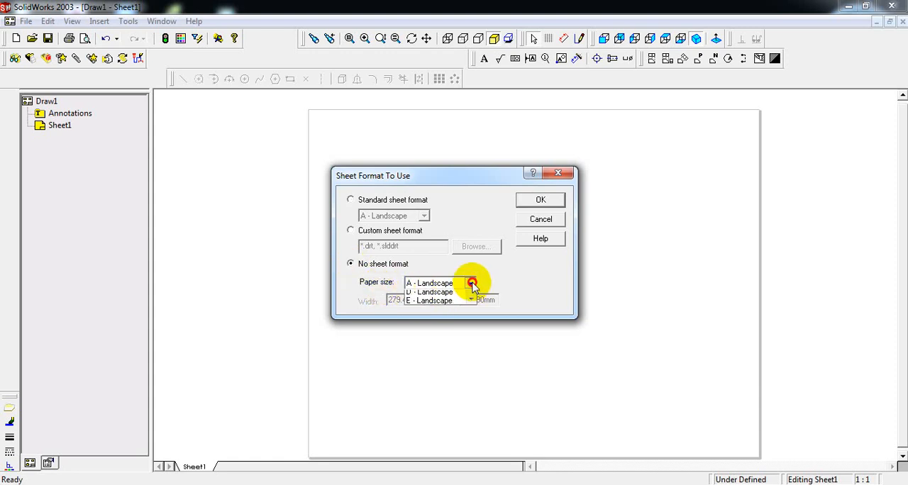
pyautogui.click(472, 337)
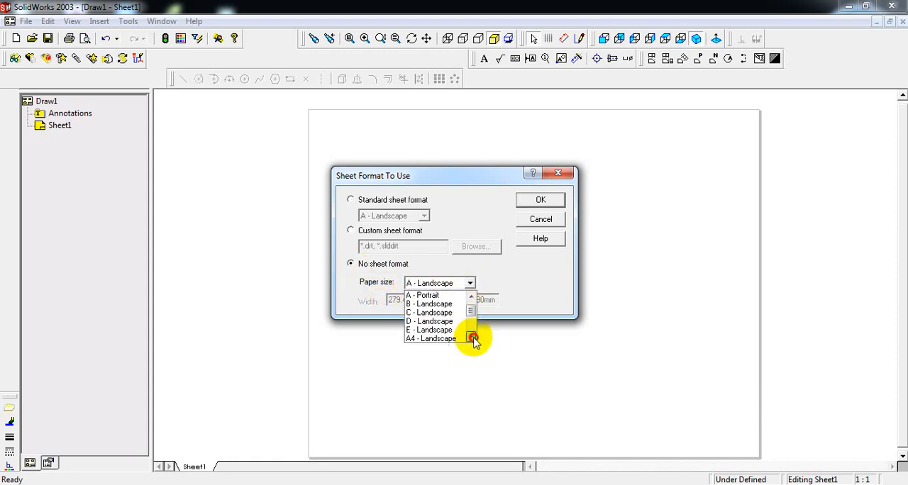
pyautogui.click(445, 340)
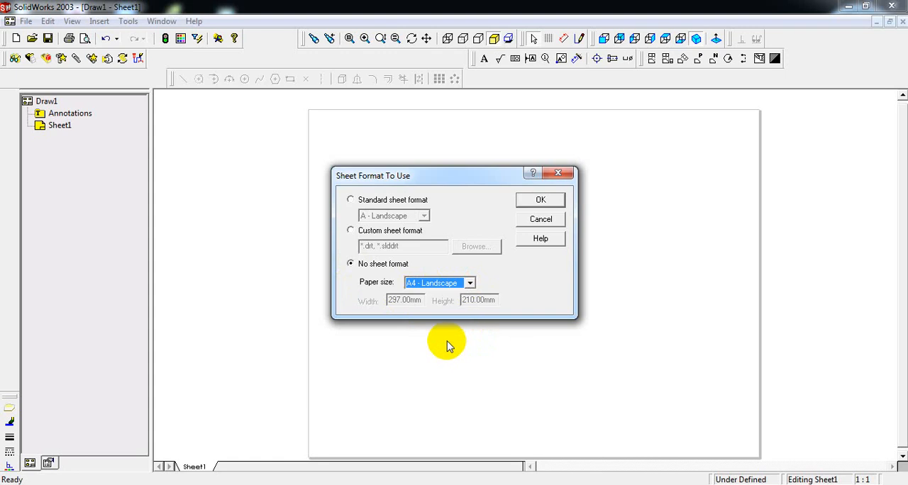
pyautogui.click(550, 204)
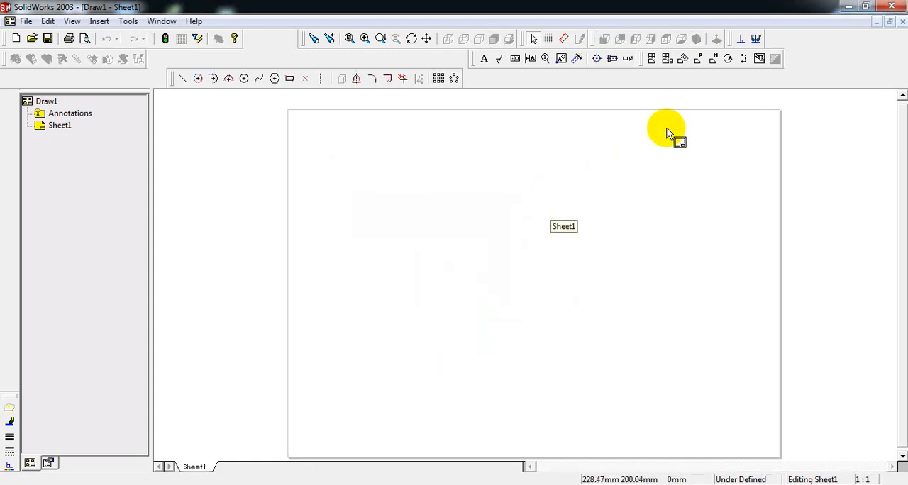
# - Place a predefined view in the lower right area of the sheet and set its orientation to Isometric
pyautogui.click(699, 61)
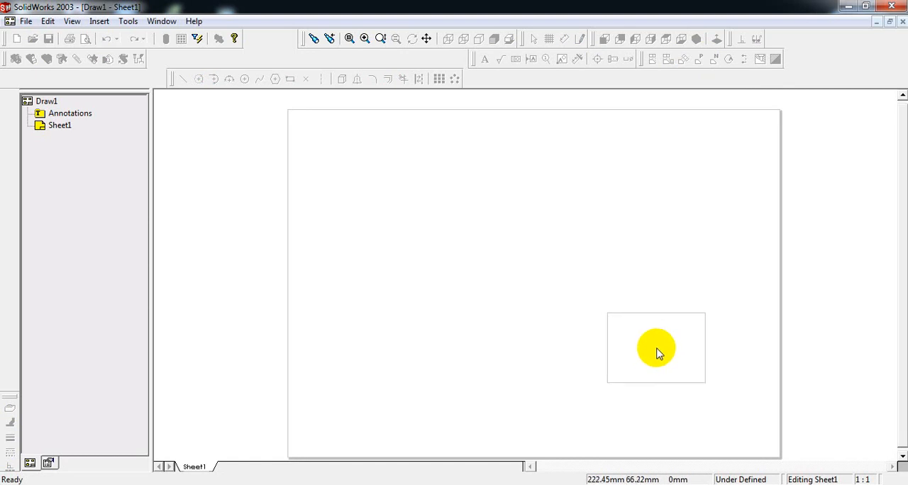
pyautogui.click(653, 356)
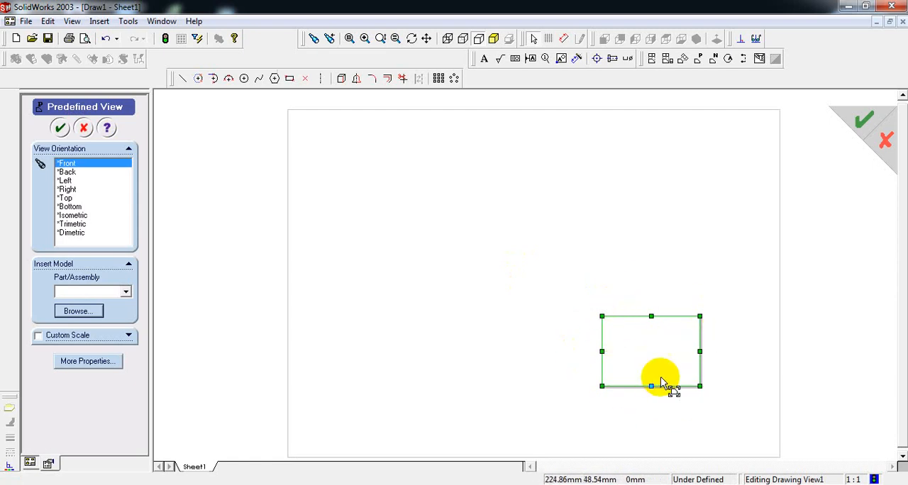
pyautogui.click(70, 216)
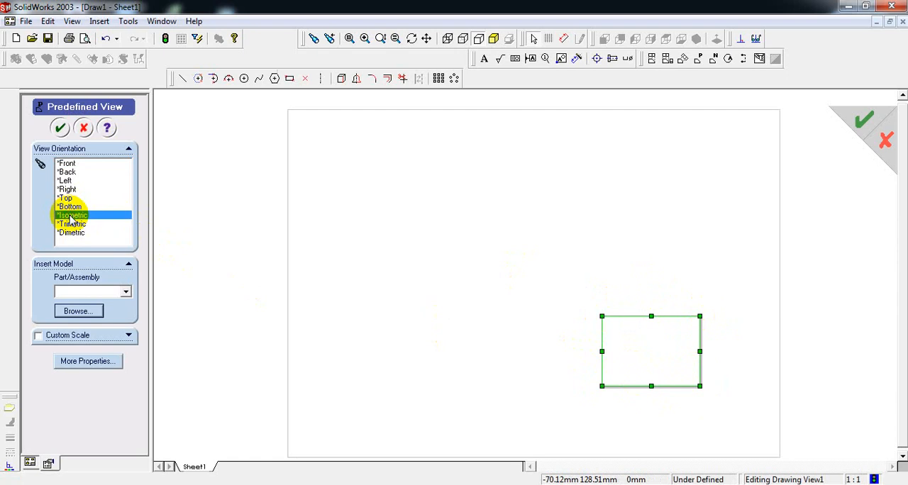
# - Insert the already open part "exercise - 1 mcad" into the isometric view and move the view slightly up and left on the sheet
pyautogui.click(76, 312)
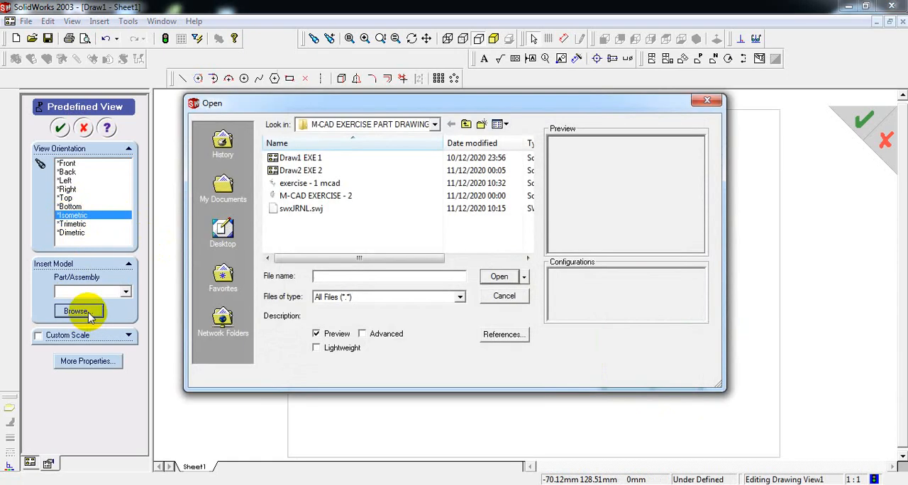
pyautogui.click(321, 184)
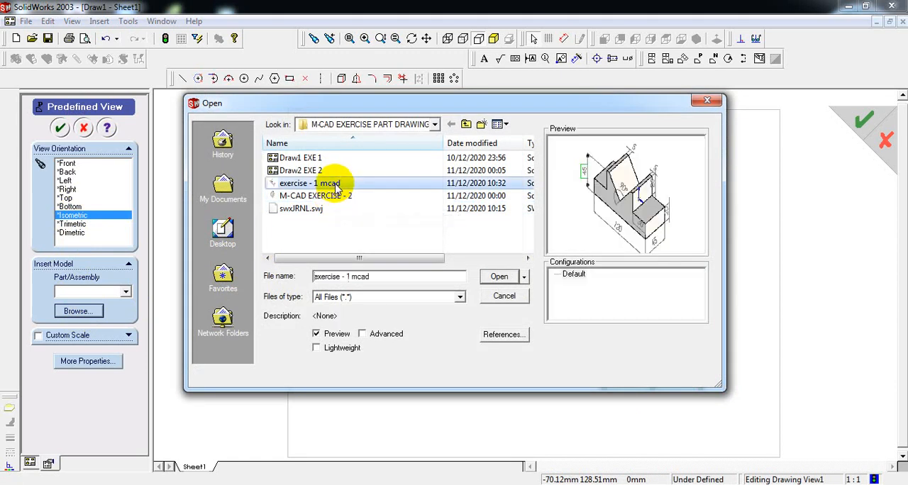
pyautogui.click(499, 276)
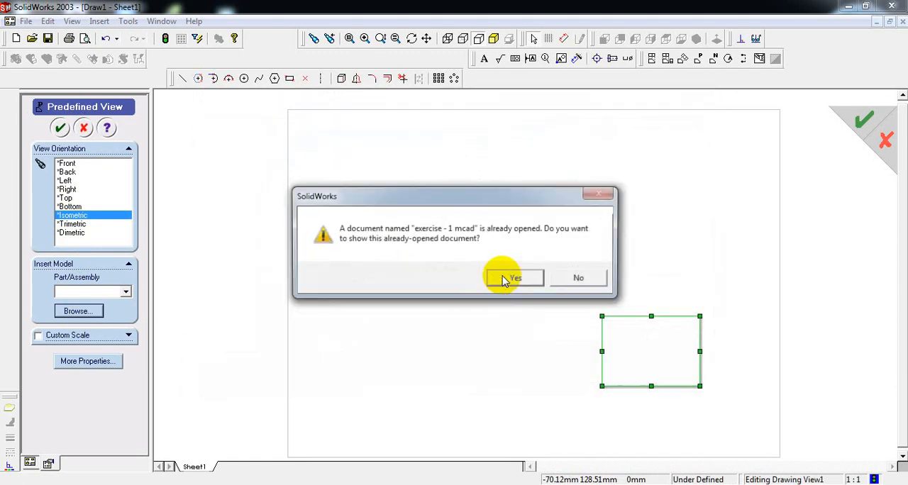
pyautogui.click(514, 279)
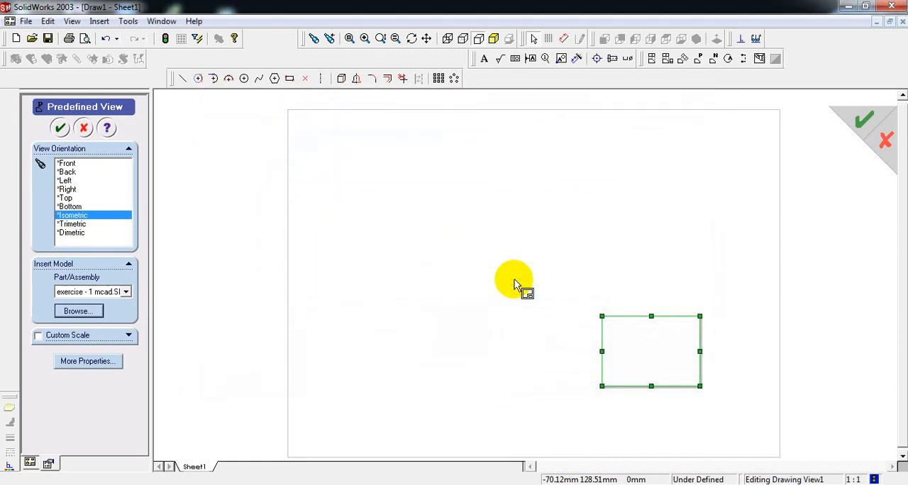
pyautogui.click(59, 128)
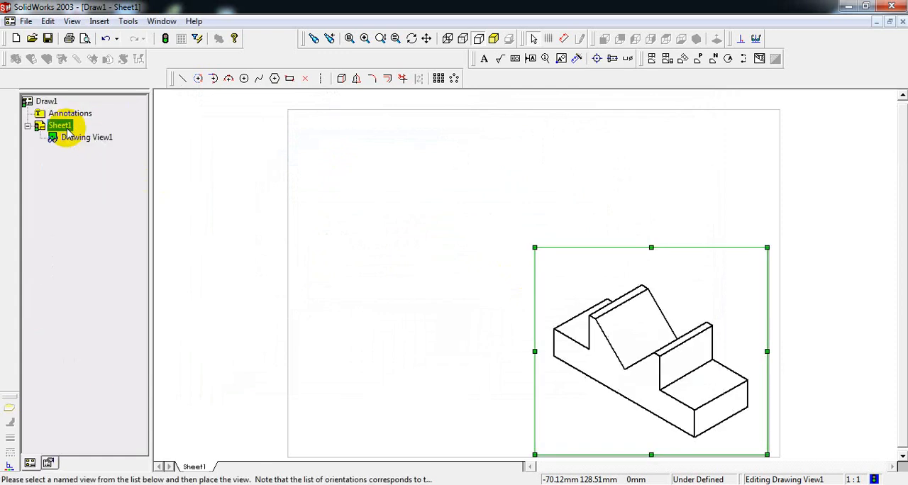
pyautogui.moveTo(695, 251); pyautogui.dragTo(688, 227)
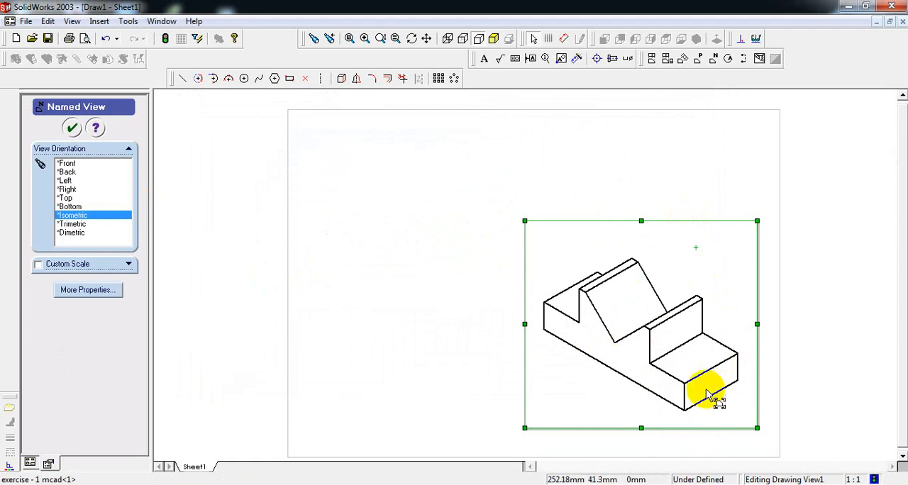
pyautogui.click(439, 205)
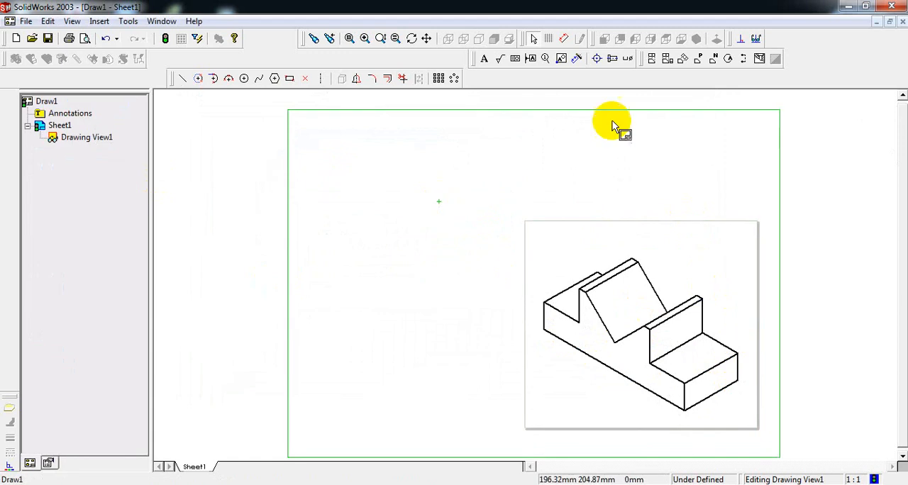
# - Generate the standard three views from the isometric view's model, with tangent edges visible
pyautogui.click(666, 60)
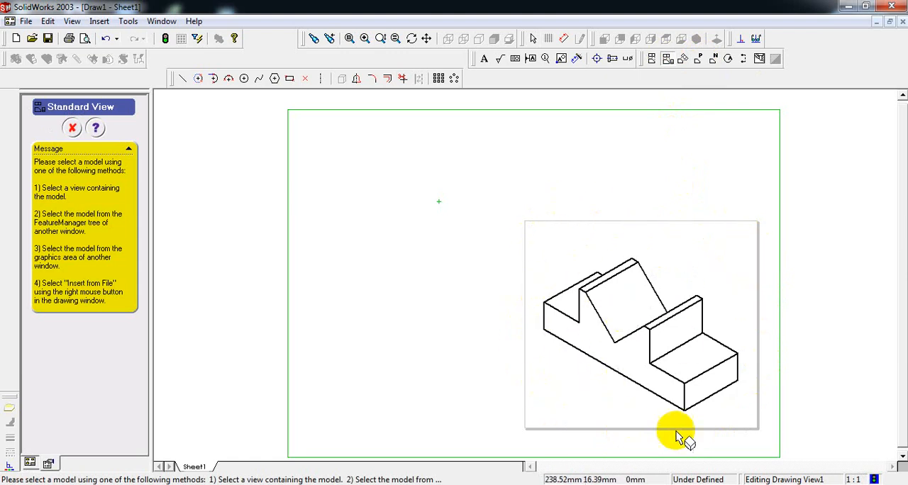
pyautogui.click(711, 260)
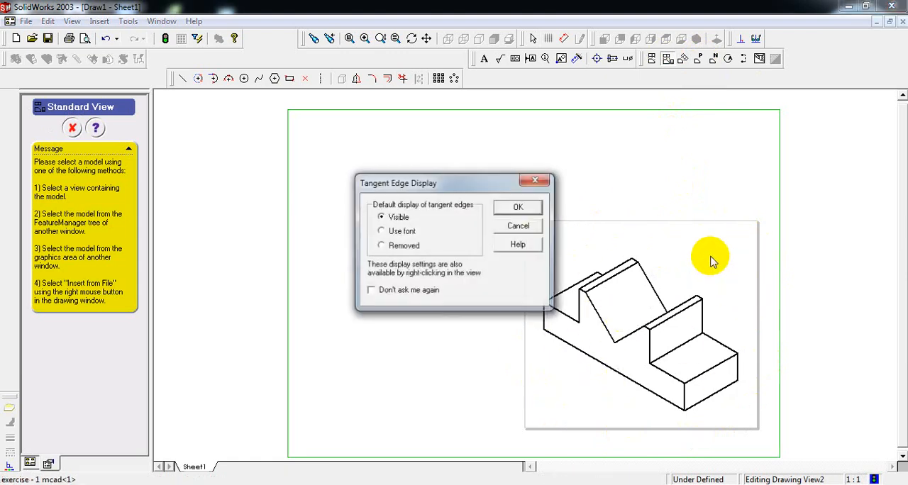
pyautogui.click(520, 209)
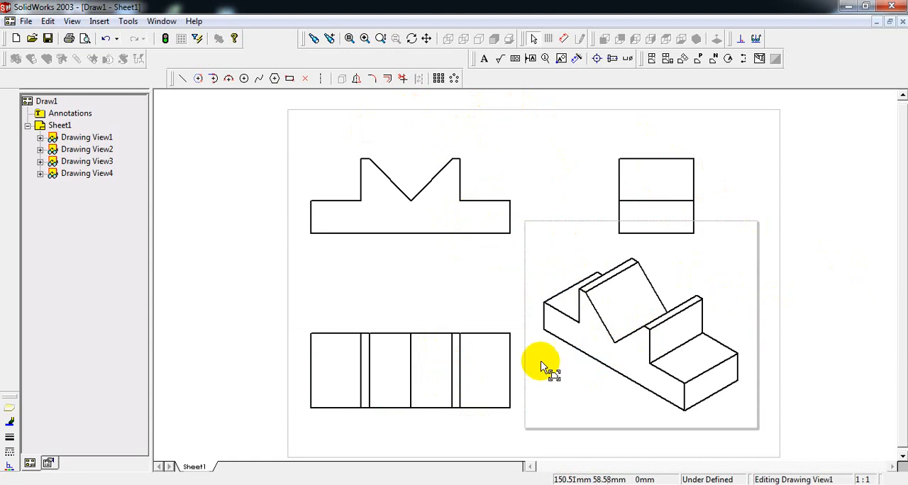
# - Insert the model's dimensions into all drawing views, including hole wizard locations and eliminating duplicates
pyautogui.click(99, 20)
pyautogui.click(124, 41)
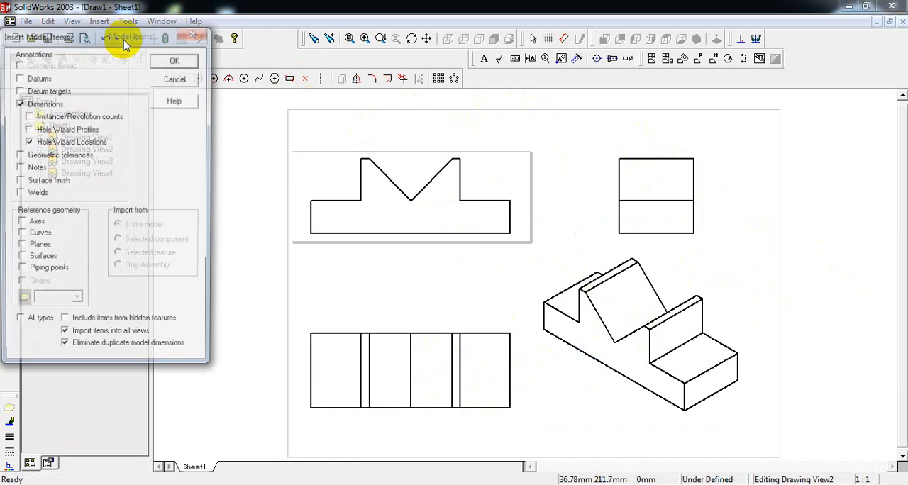
pyautogui.click(176, 60)
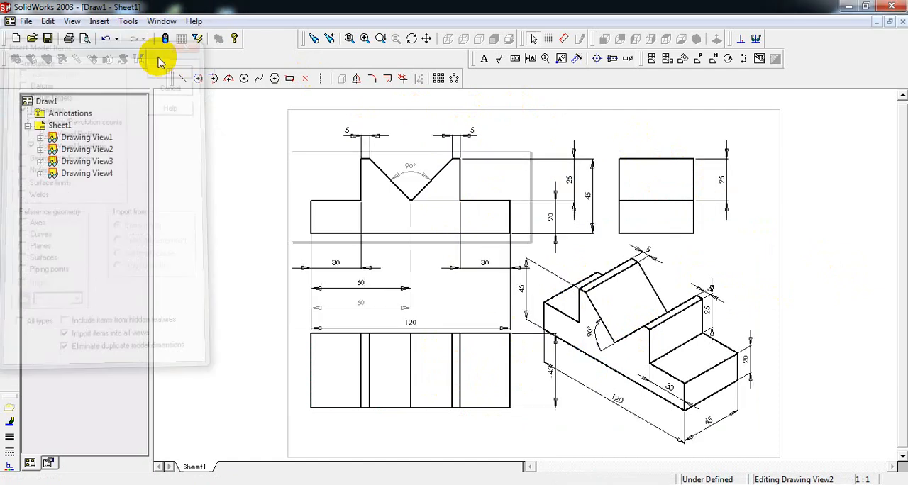
pyautogui.click(99, 20)
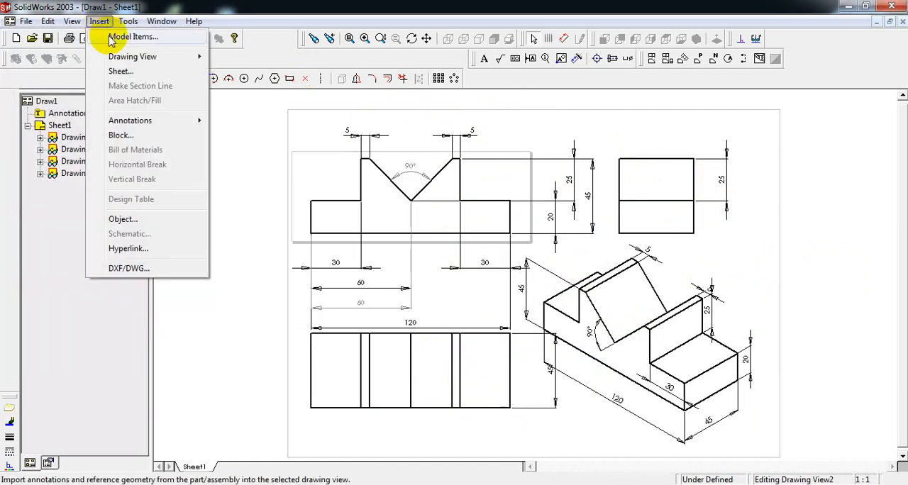
pyautogui.click(221, 116)
pyautogui.click(434, 291)
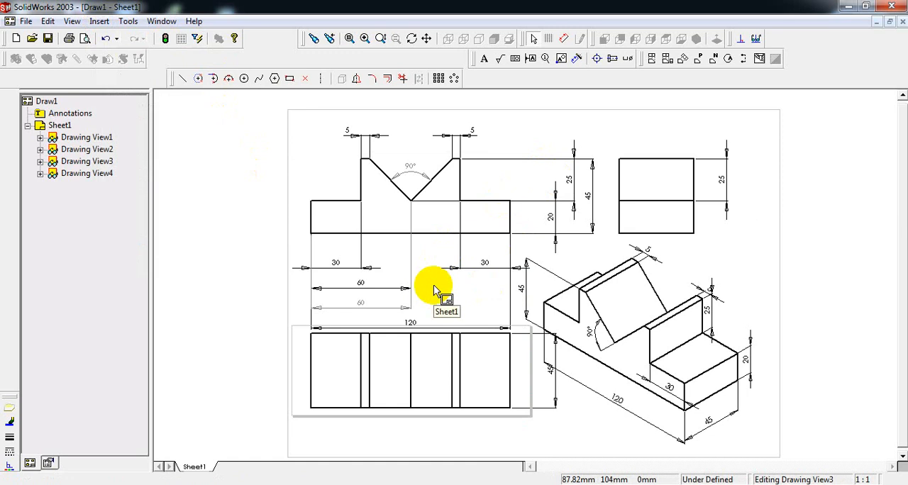
pyautogui.click(556, 330)
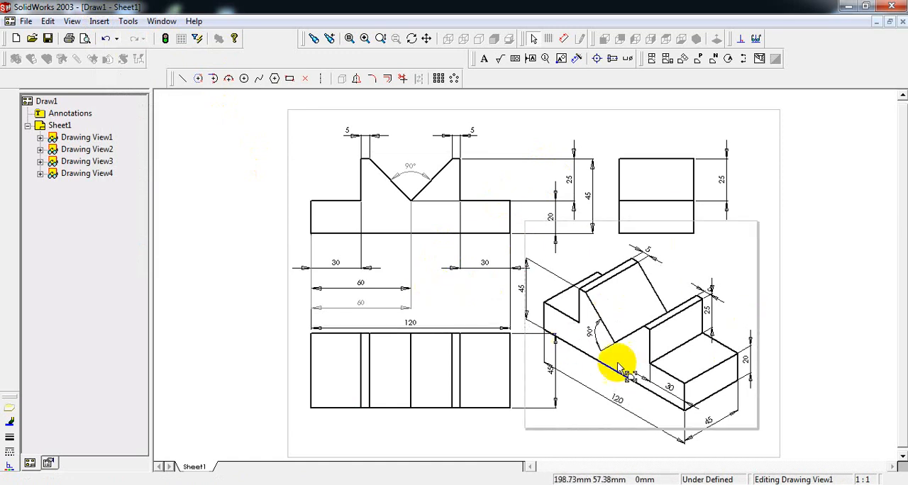
pyautogui.click(503, 188)
pyautogui.click(486, 397)
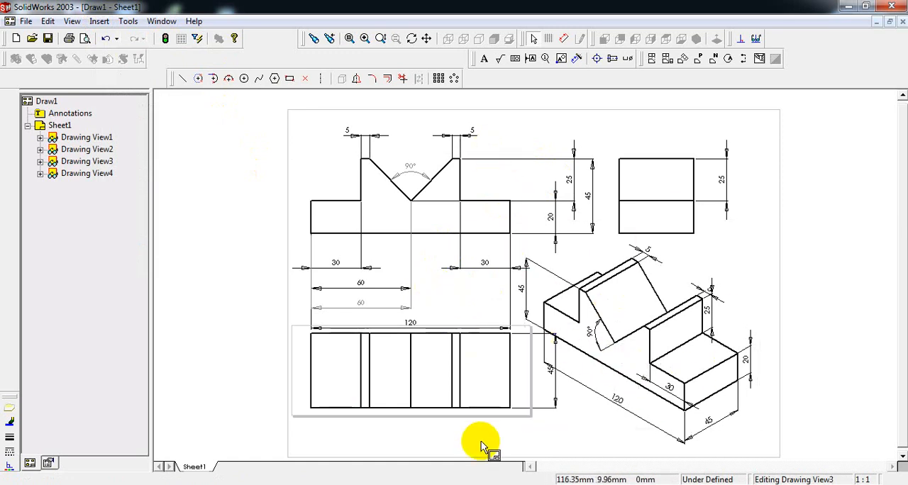
pyautogui.click(528, 213)
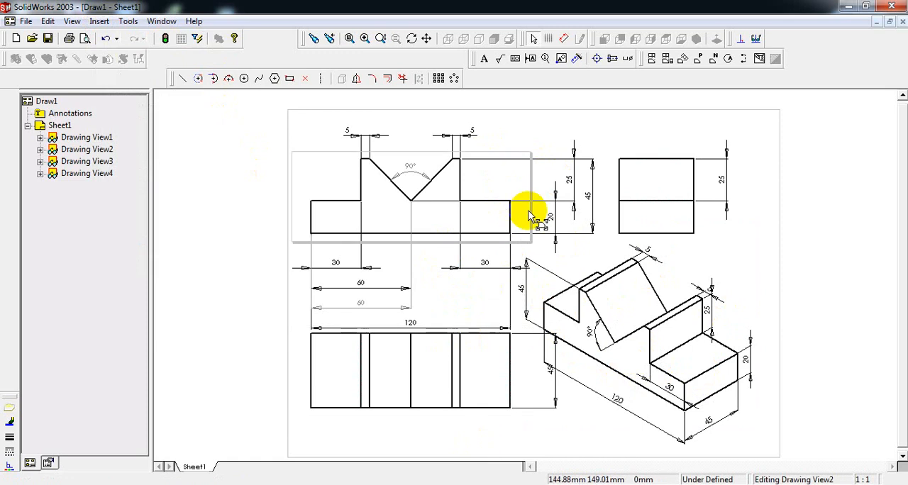
# - Lower the two 5 mm dimensions above the front view and delete both 60 mm dimensions and the left 30 mm dimension below it
pyautogui.click(473, 132)
pyautogui.moveTo(470, 135); pyautogui.dragTo(347, 136)
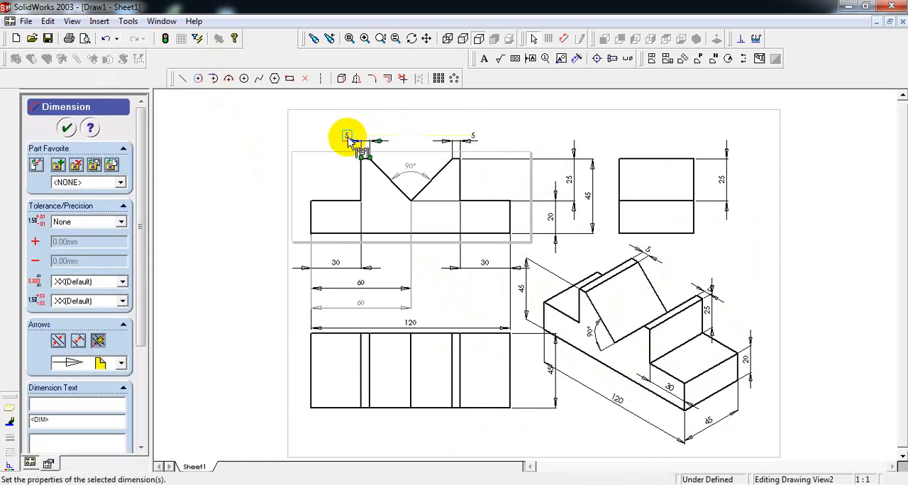
pyautogui.click(362, 304)
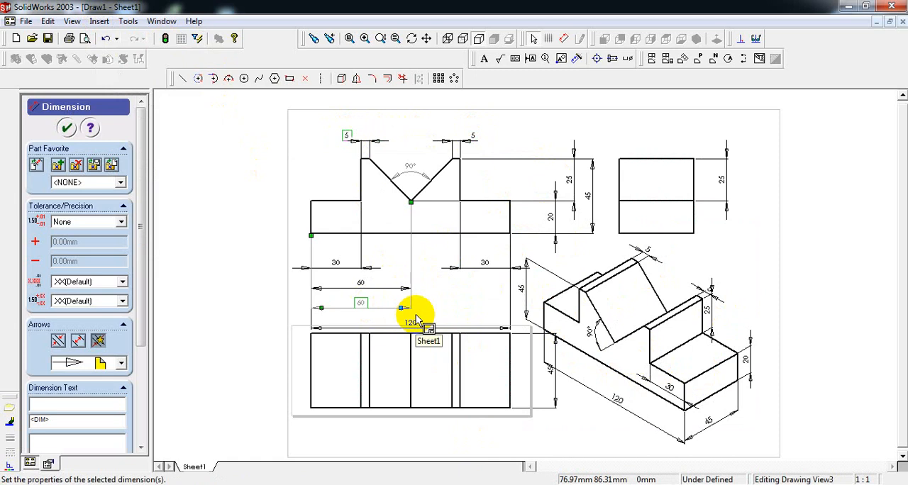
pyautogui.press('Delete')
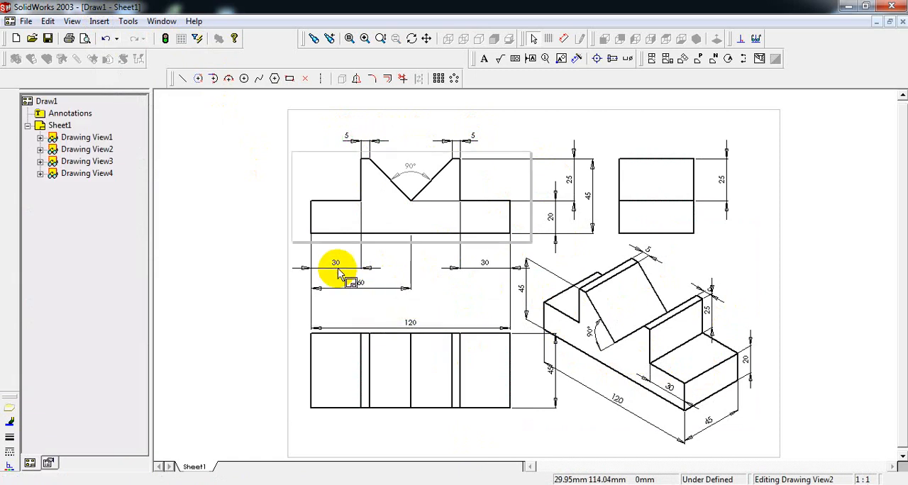
pyautogui.click(338, 272)
pyautogui.press('Delete')
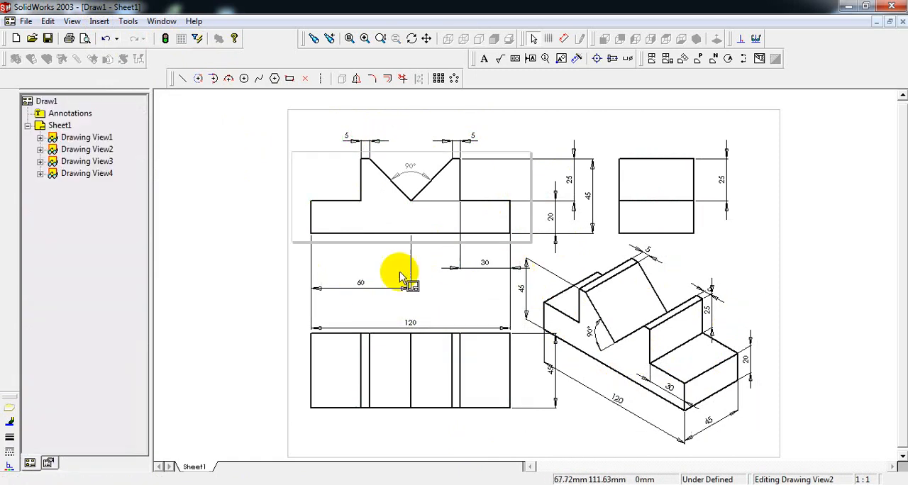
pyautogui.click(359, 285)
pyautogui.press('Delete')
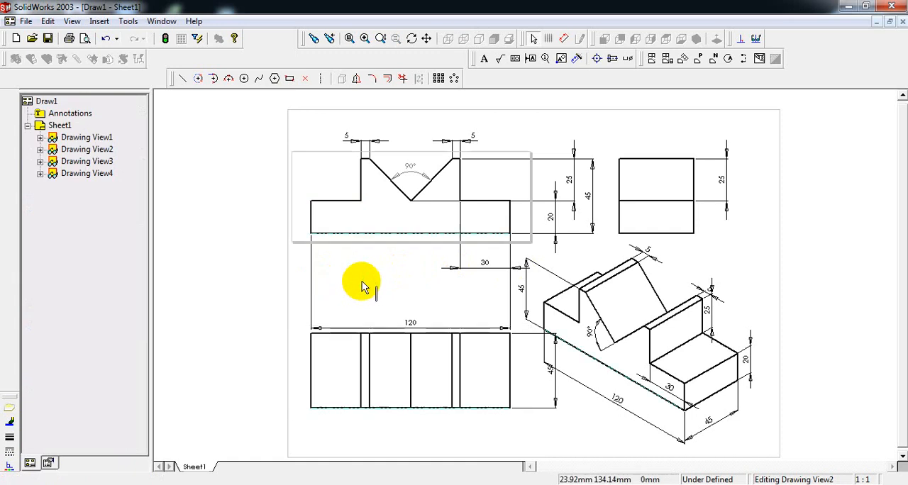
# - Move the front view's 30, 120, 25 and 45 mm dimensions and the top view's 45 mm dimension closer to their views
pyautogui.moveTo(472, 265); pyautogui.dragTo(482, 256)
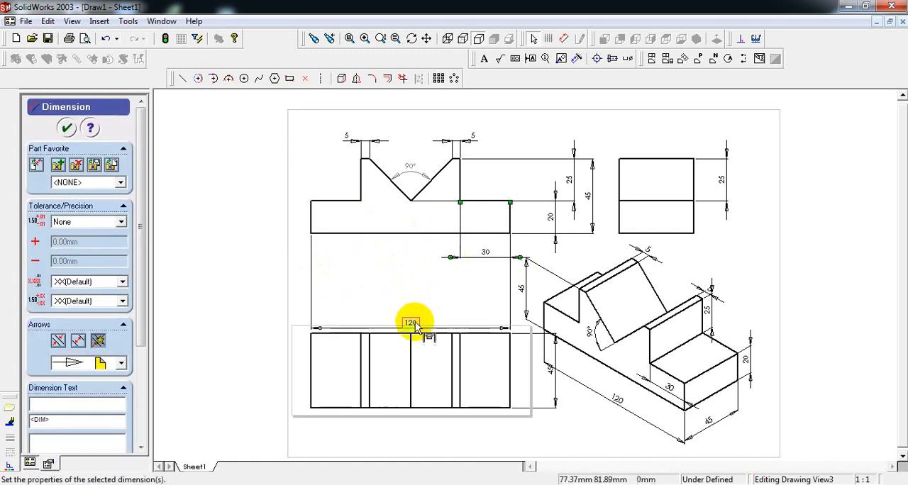
pyautogui.moveTo(415, 326); pyautogui.dragTo(415, 284)
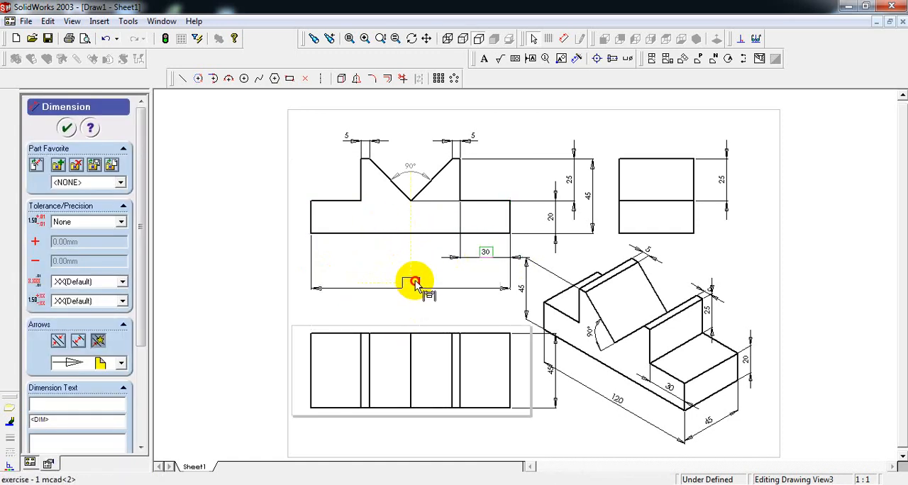
pyautogui.moveTo(569, 177); pyautogui.dragTo(584, 196)
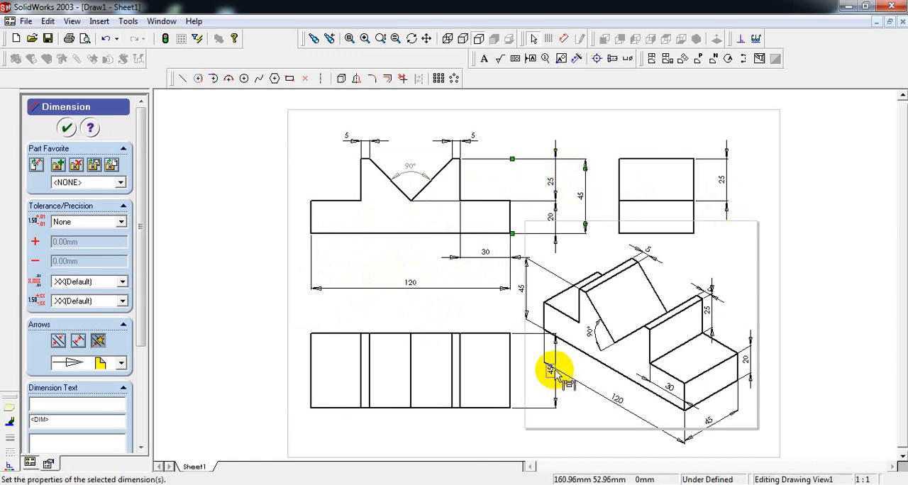
pyautogui.moveTo(555, 376); pyautogui.dragTo(529, 367)
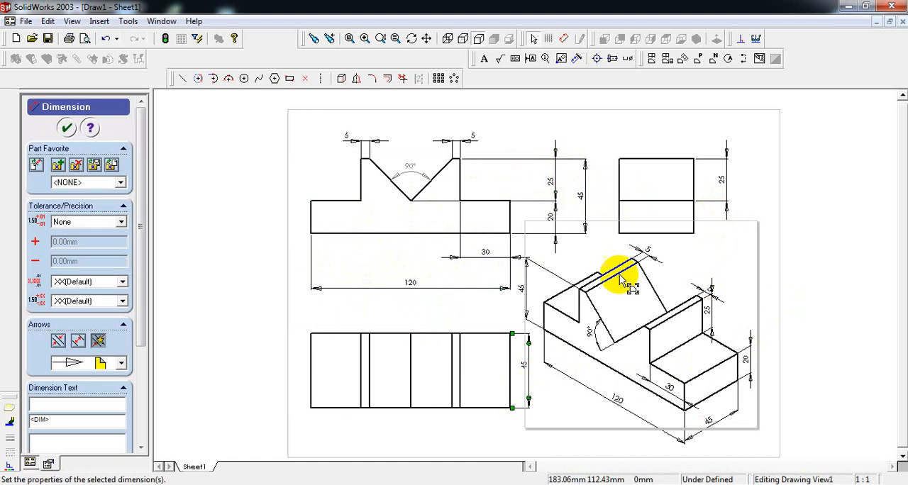
# - Delete the 45 mm overall height dimension from the isometric view
pyautogui.moveTo(523, 287); pyautogui.dragTo(533, 292)
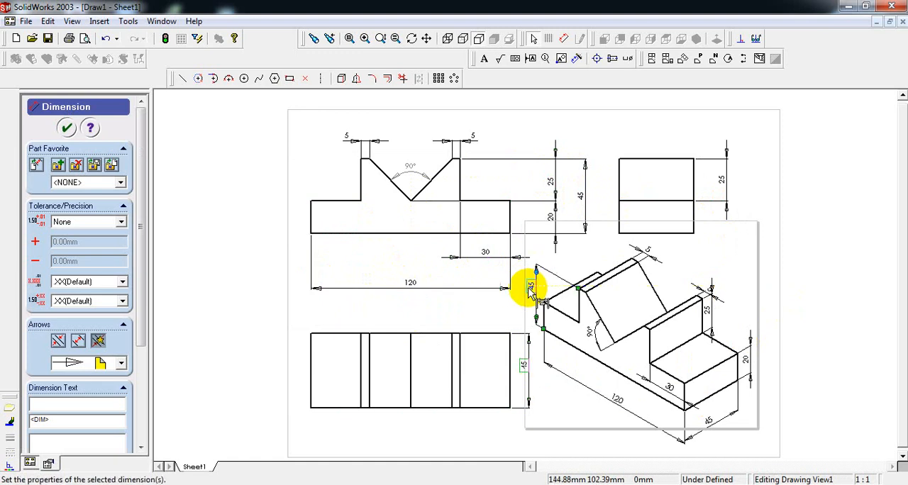
pyautogui.click(864, 248)
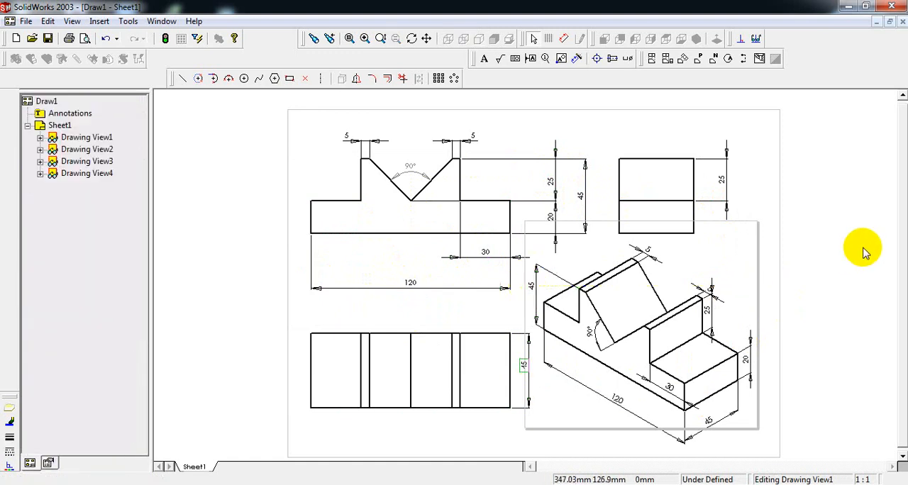
pyautogui.click(531, 288)
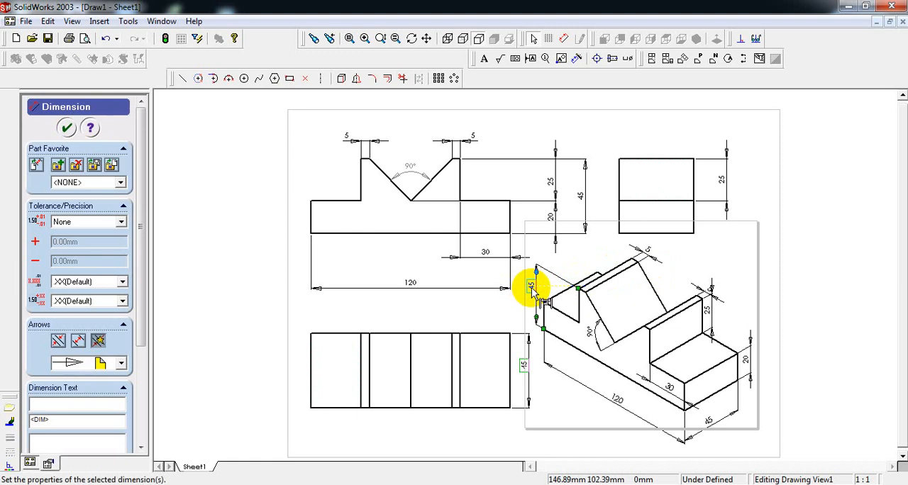
pyautogui.press('Delete')
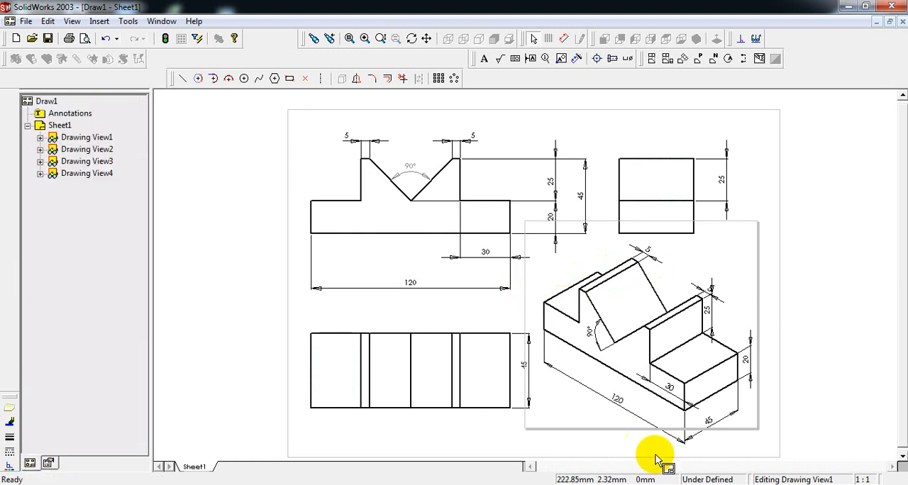
# - Move the isometric view's 120 mm length and 45 mm depth dimensions closer to the part
pyautogui.moveTo(619, 400); pyautogui.dragTo(613, 387)
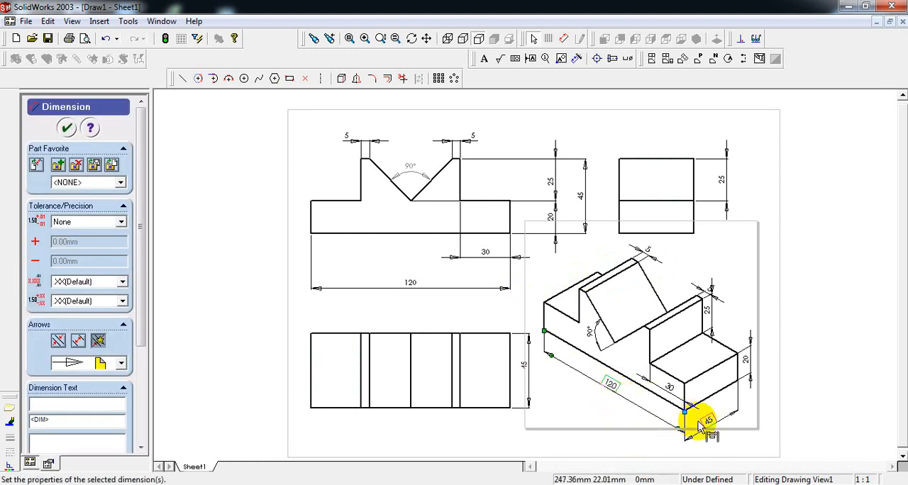
pyautogui.moveTo(707, 424); pyautogui.dragTo(704, 418)
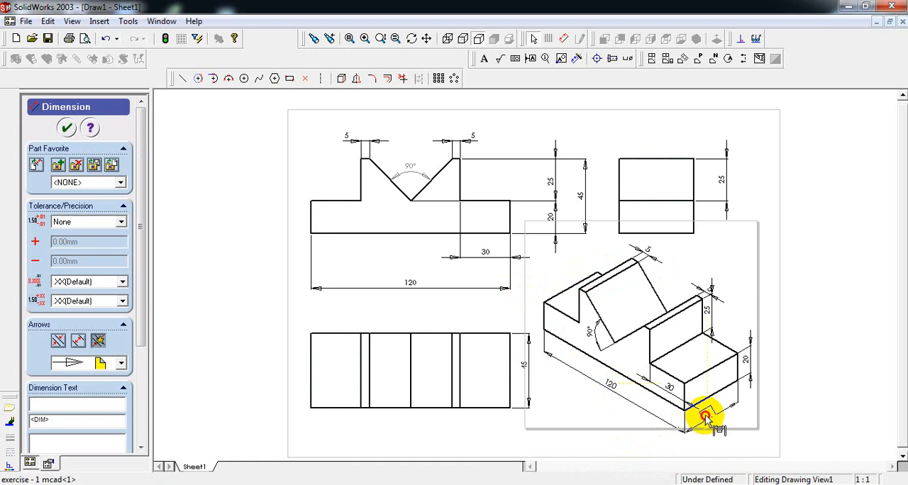
pyautogui.click(833, 305)
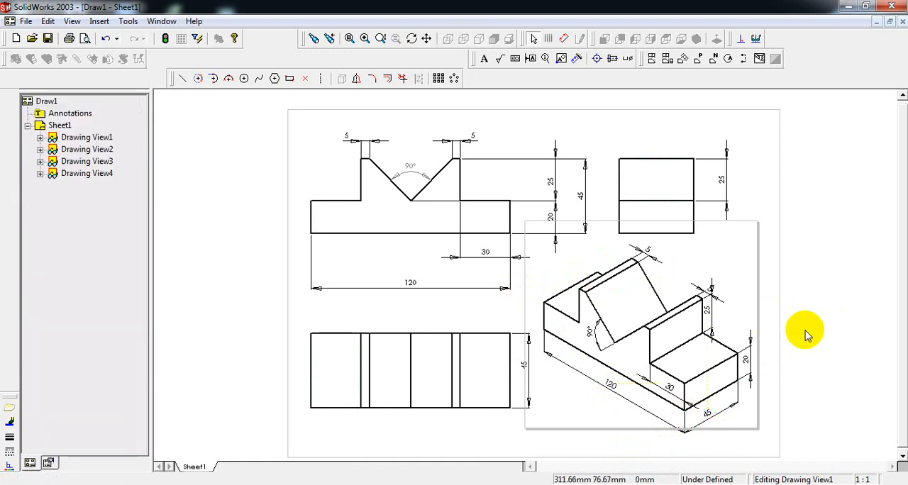
# - Move the front view's 20, 25 and 45 mm height dimensions closer to the view outline
pyautogui.click(533, 214)
pyautogui.moveTo(533, 214)
pyautogui.mouseDown()
pyautogui.moveTo(557, 186)
pyautogui.moveTo(536, 178)
pyautogui.moveTo(533, 186)
pyautogui.moveTo(561, 194)
pyautogui.mouseUp()
pyautogui.click(849, 245)
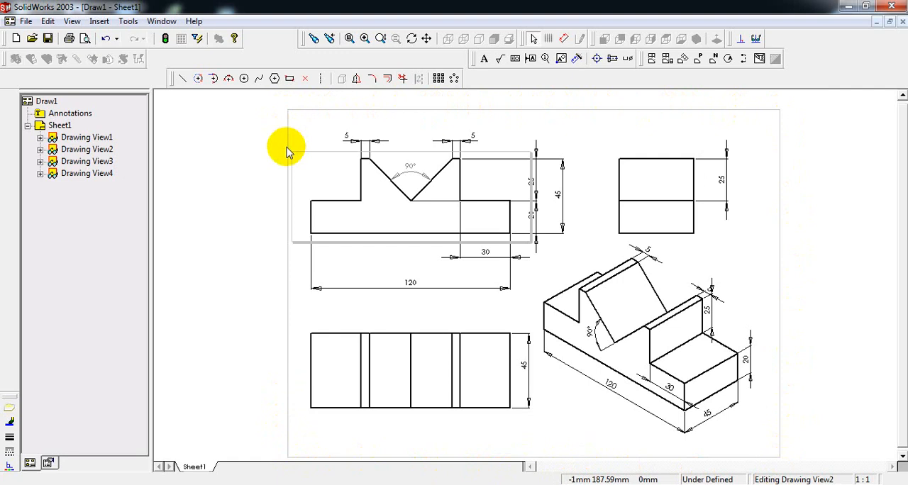
# - Add the note FRONT VIEW above the front view and the note TOP VIEW above the top view
pyautogui.click(487, 60)
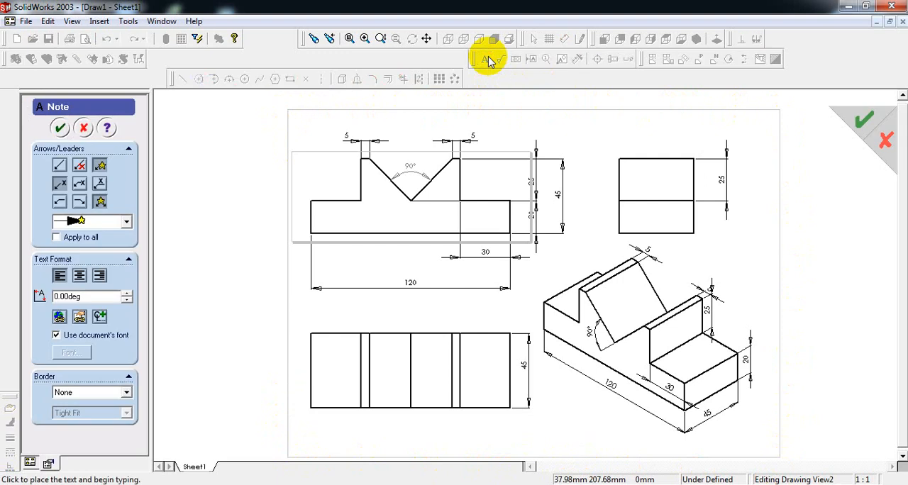
pyautogui.click(390, 129)
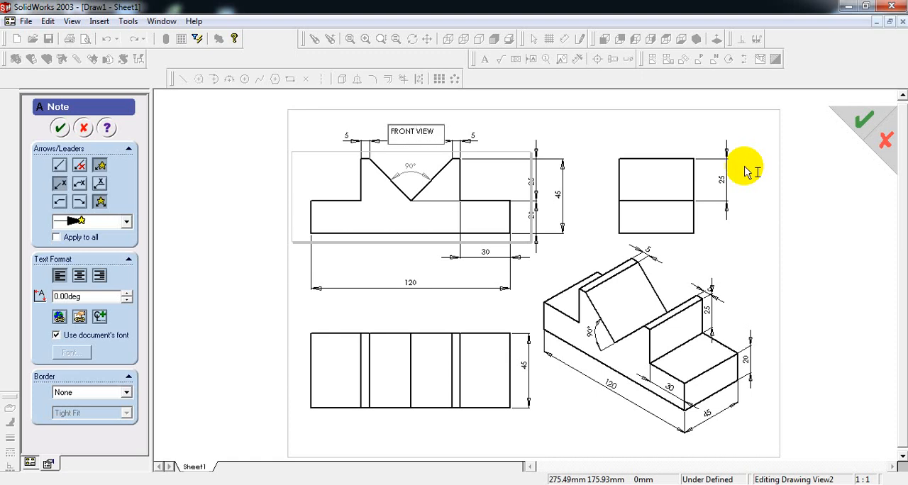
pyautogui.click(407, 300)
pyautogui.click(391, 312)
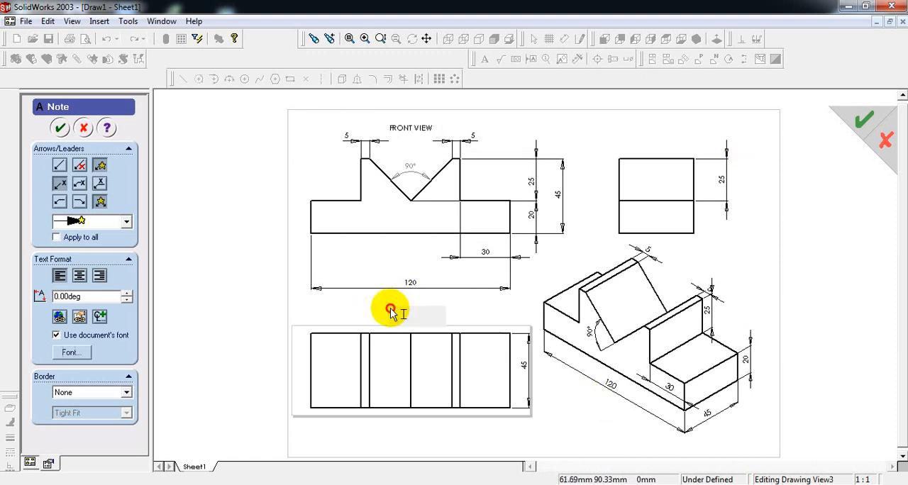
pyautogui.write('TOP VIEW')
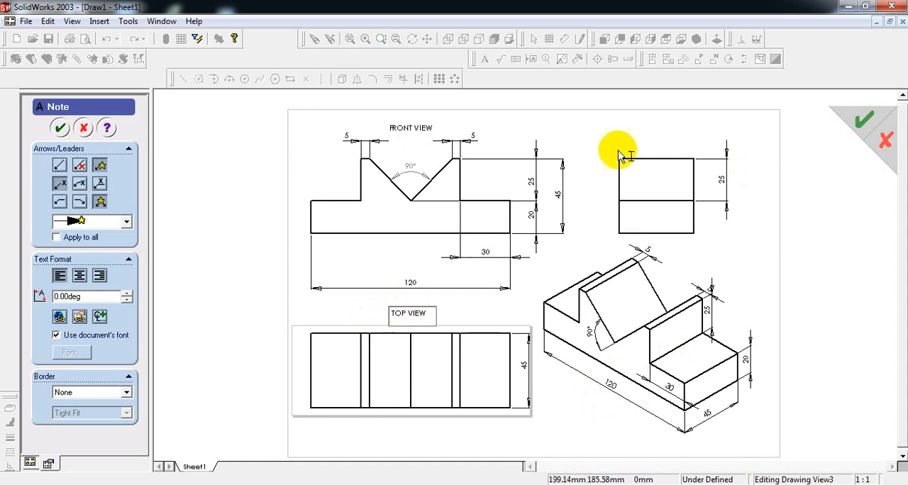
# - Add the note SIDE VIEW above the side view and the note ISOMETRIC VIEW below the isometric view
pyautogui.click(643, 135)
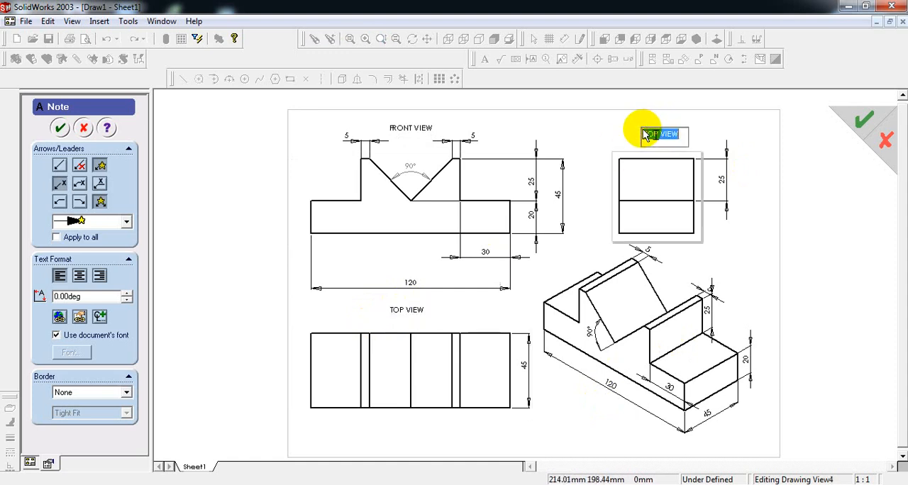
pyautogui.press('BackSpace')
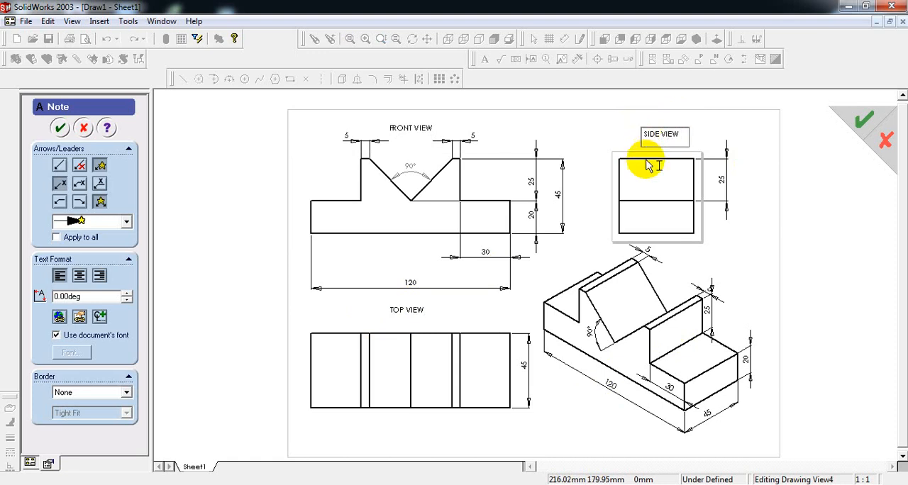
pyautogui.click(617, 429)
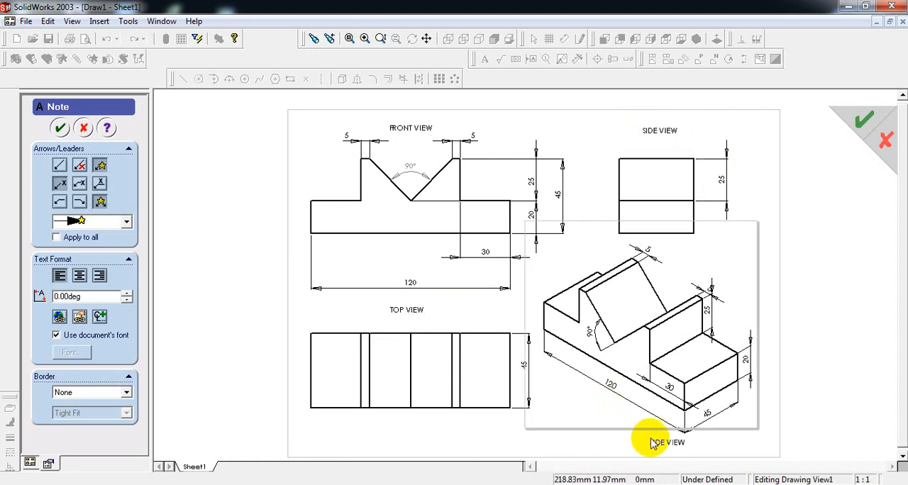
pyautogui.click(651, 445)
pyautogui.press('BackSpace')
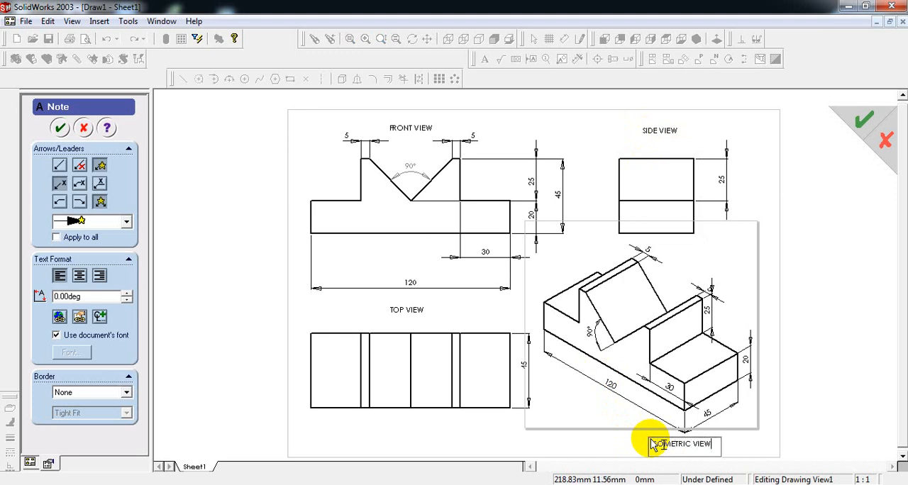
# - Add the title note EXERCISE-1 at the top of the sheet, between the front and side view labels
pyautogui.click(528, 135)
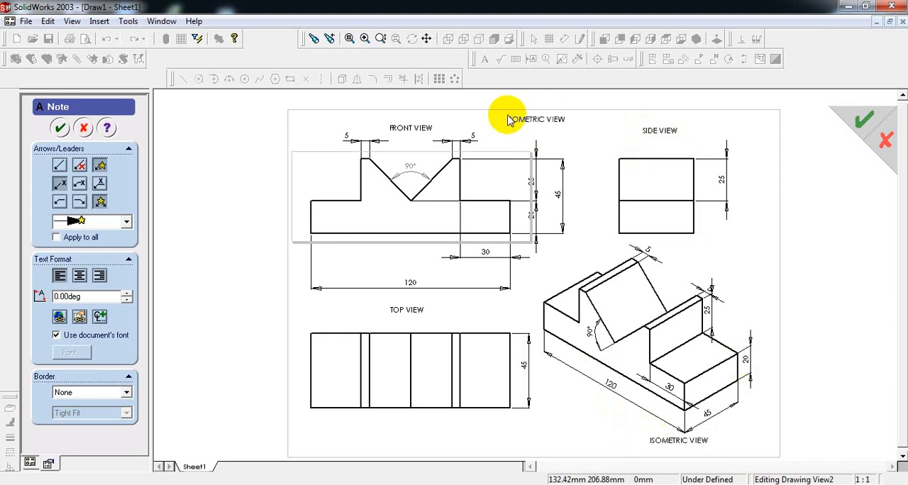
pyautogui.click(509, 120)
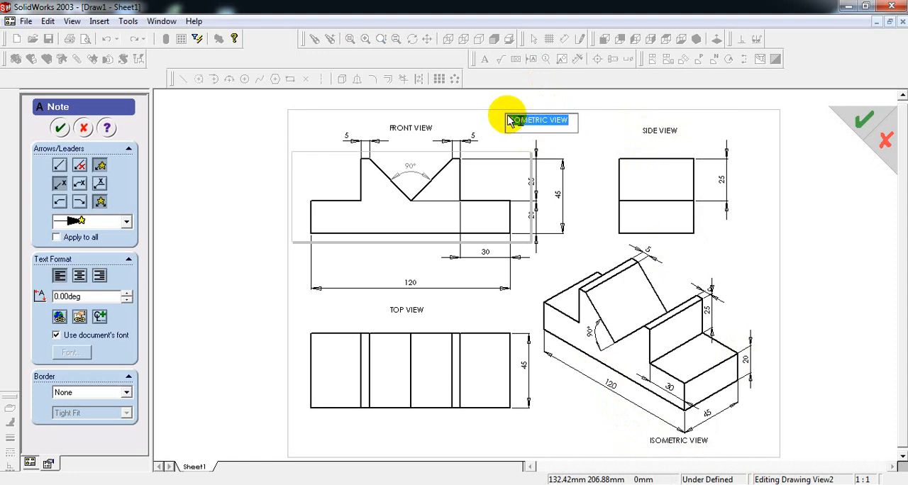
pyautogui.press('Delete')
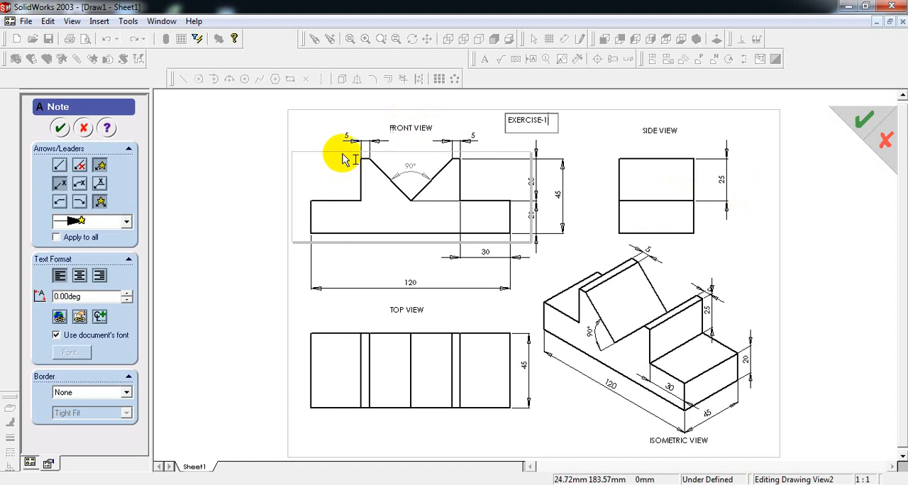
pyautogui.click(60, 128)
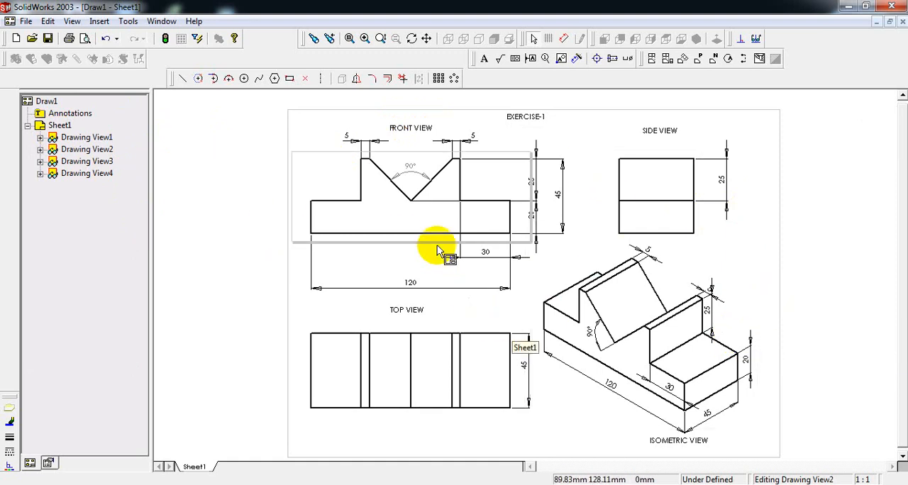
# - Start saving the drawing as a Drawing (*.drw;*.slddrw) file and open its file name for editing
pyautogui.click(26, 23)
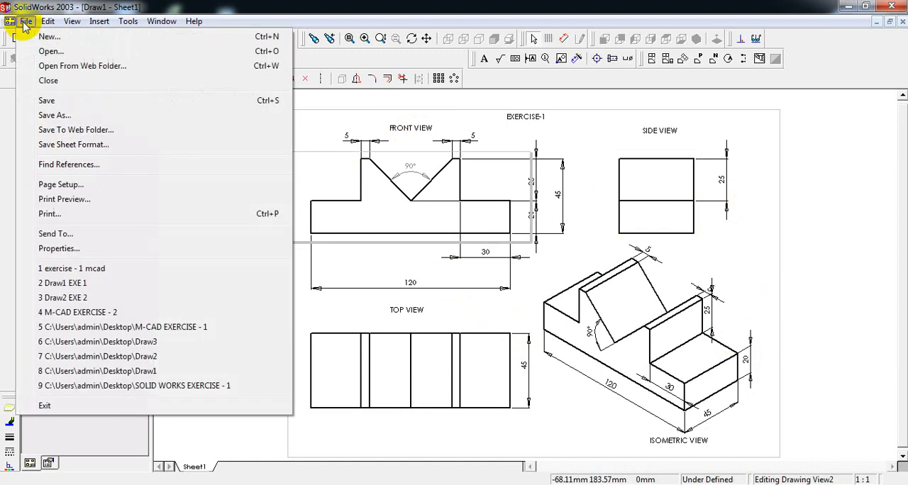
pyautogui.click(44, 102)
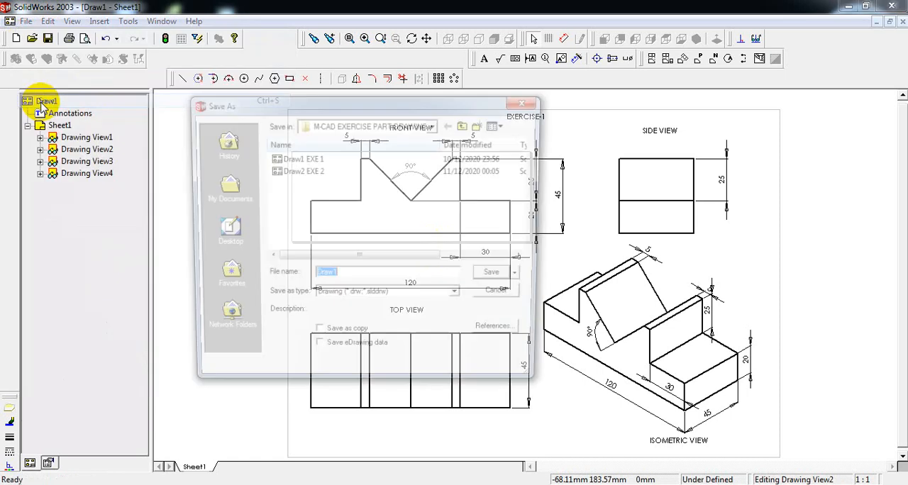
pyautogui.click(339, 277)
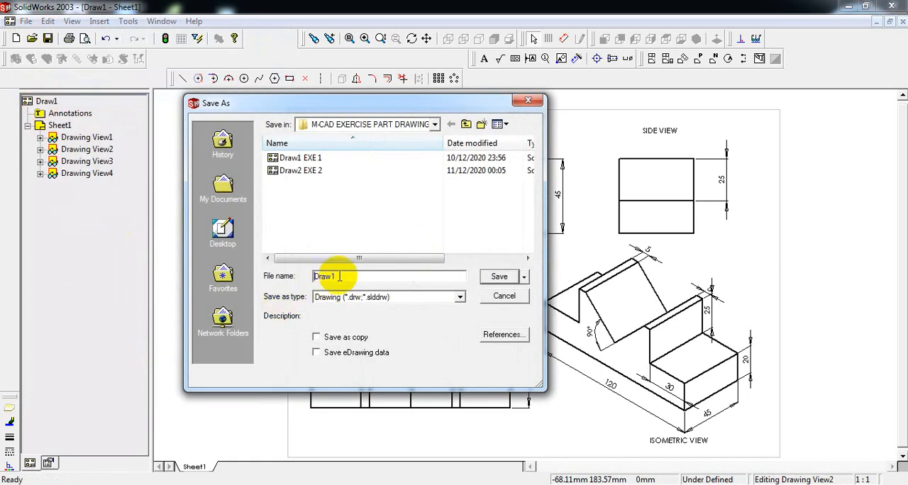